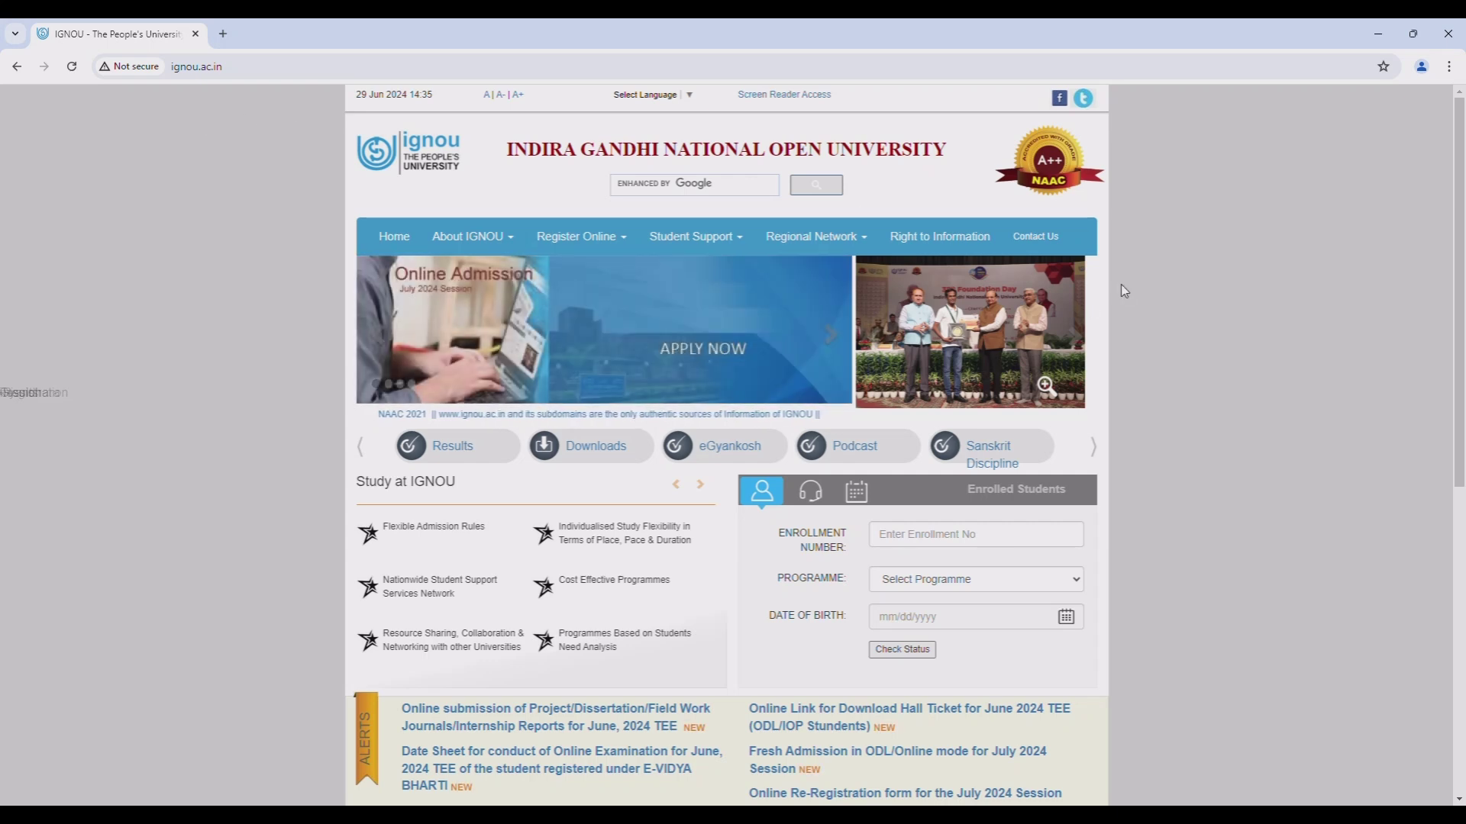
- Follow Register Online > Fresh Admission to the ignouadmission.samarth.edu.in ODL Programmes link
click(580, 238)
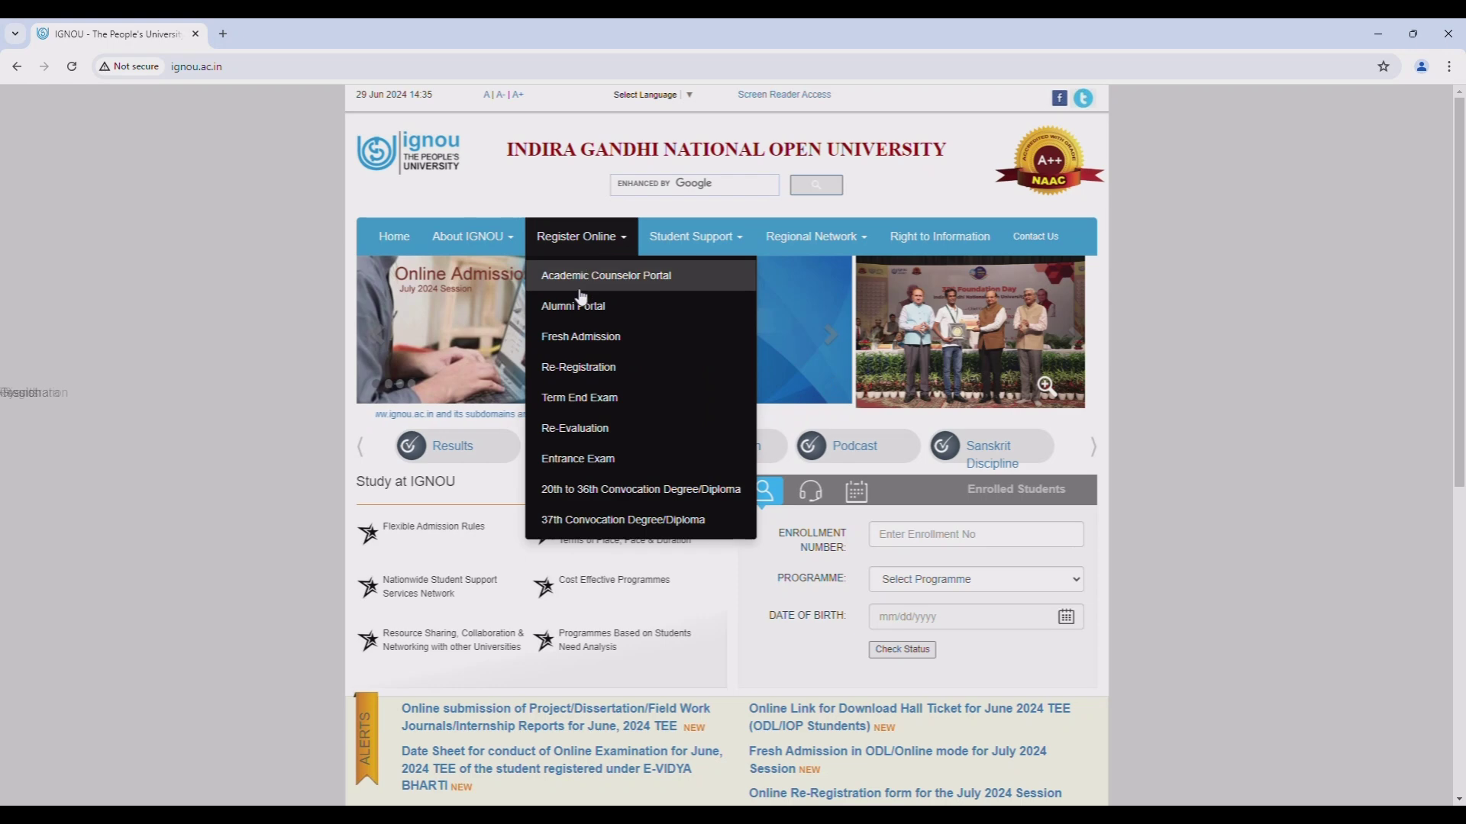
click(582, 336)
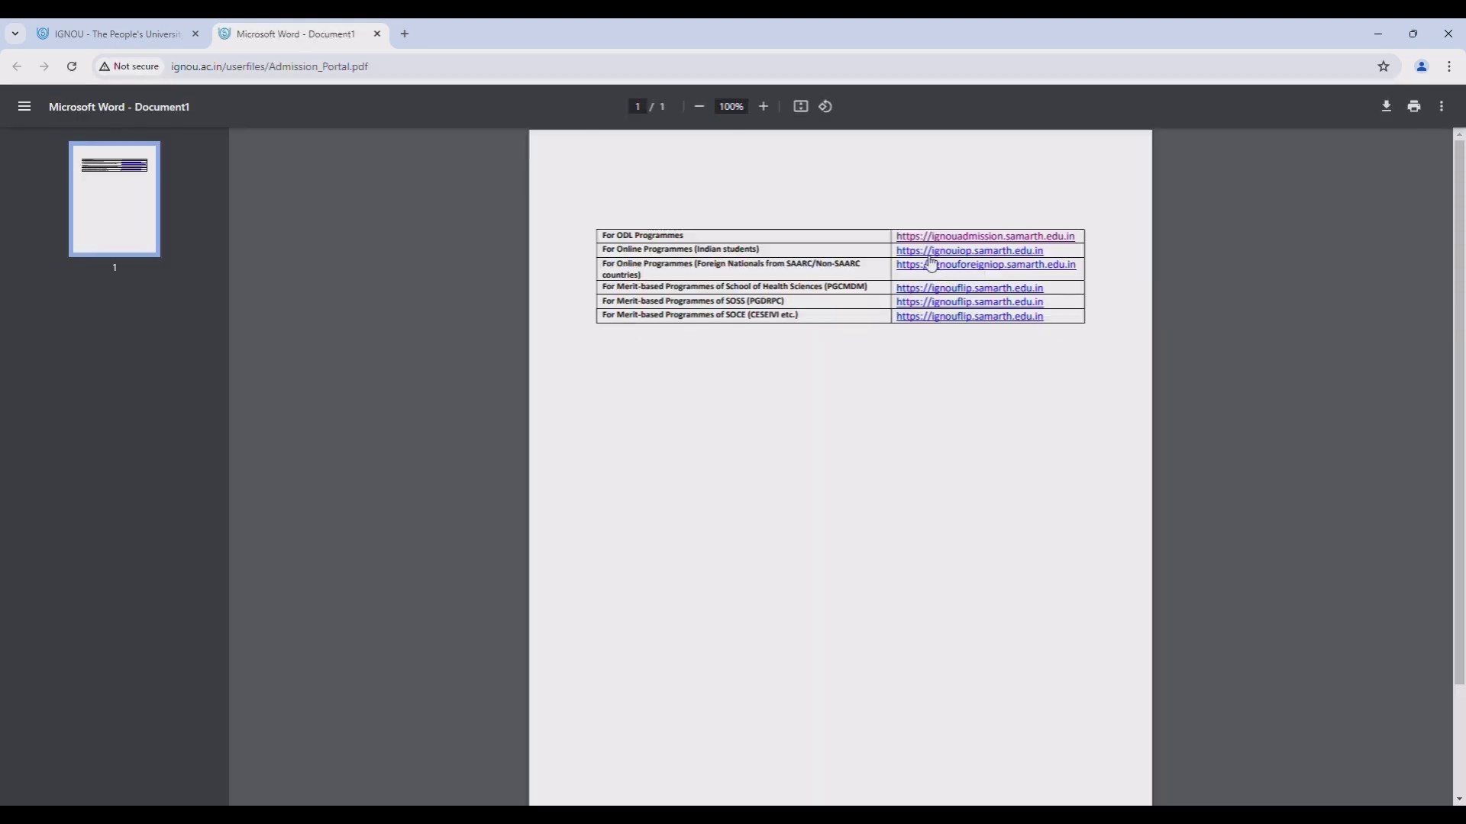
click(961, 241)
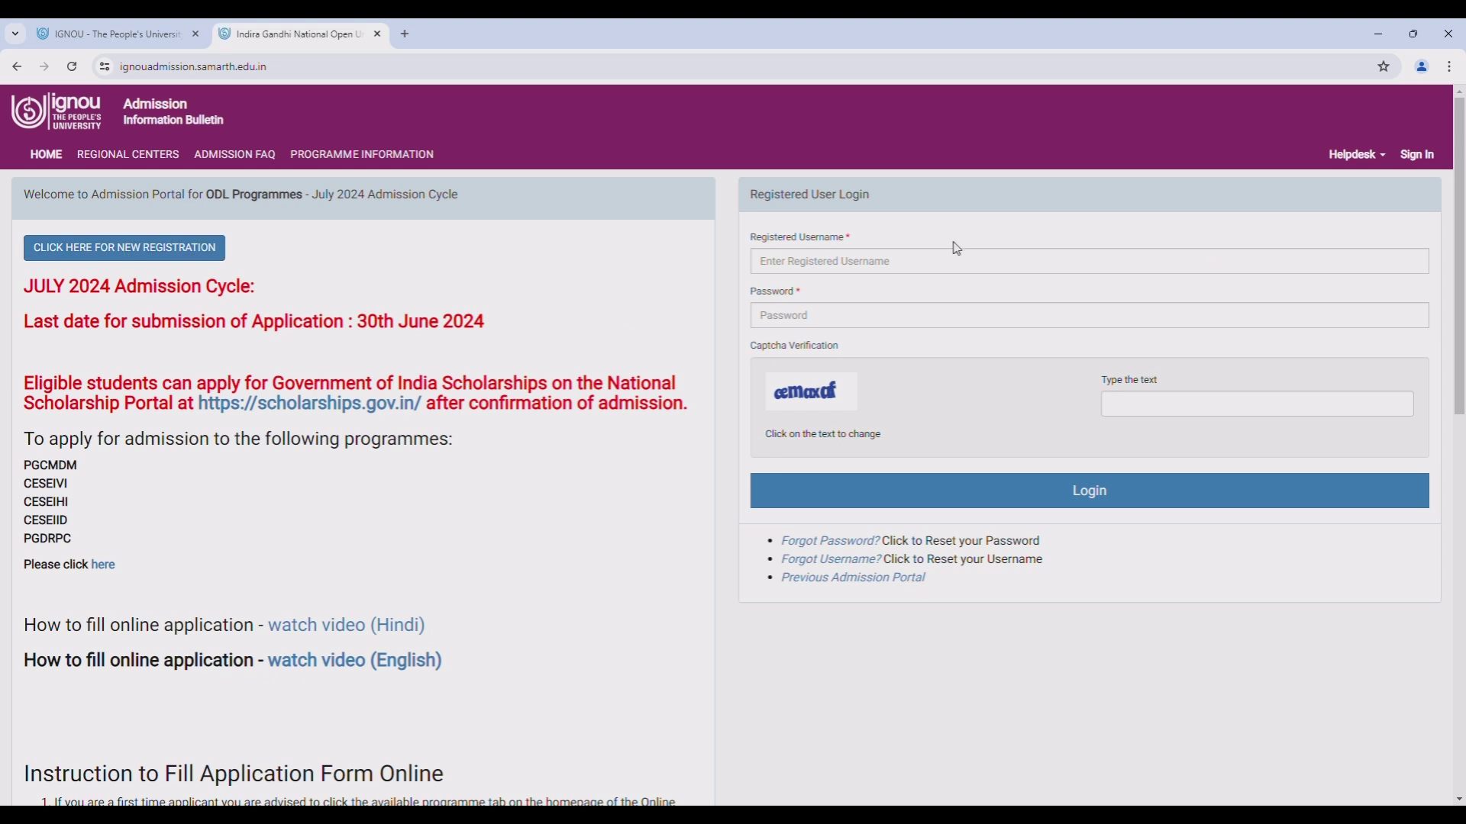
- Start a new registration and enter the login username and applicant's full name
click(127, 258)
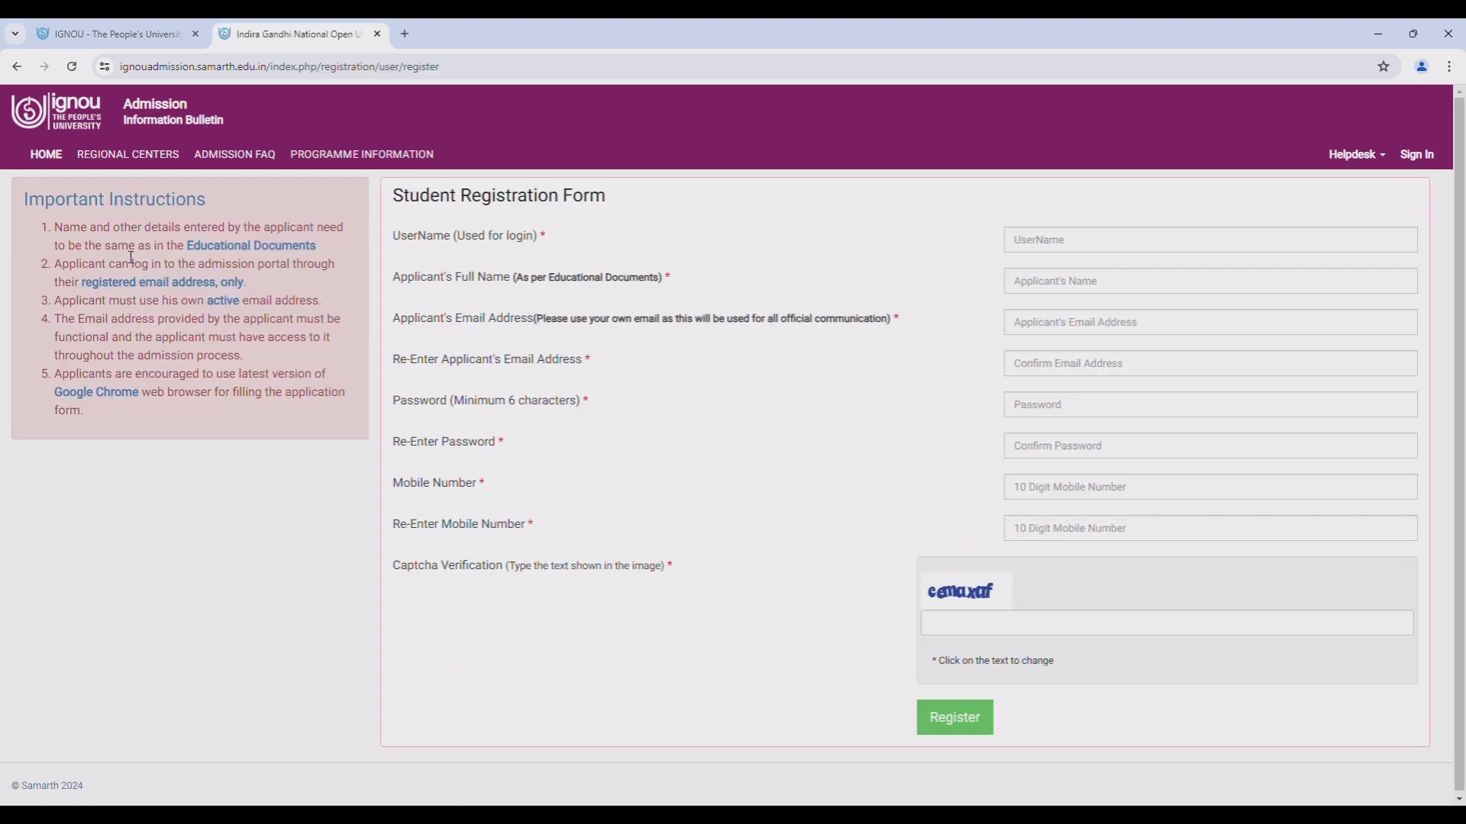
click(1150, 248)
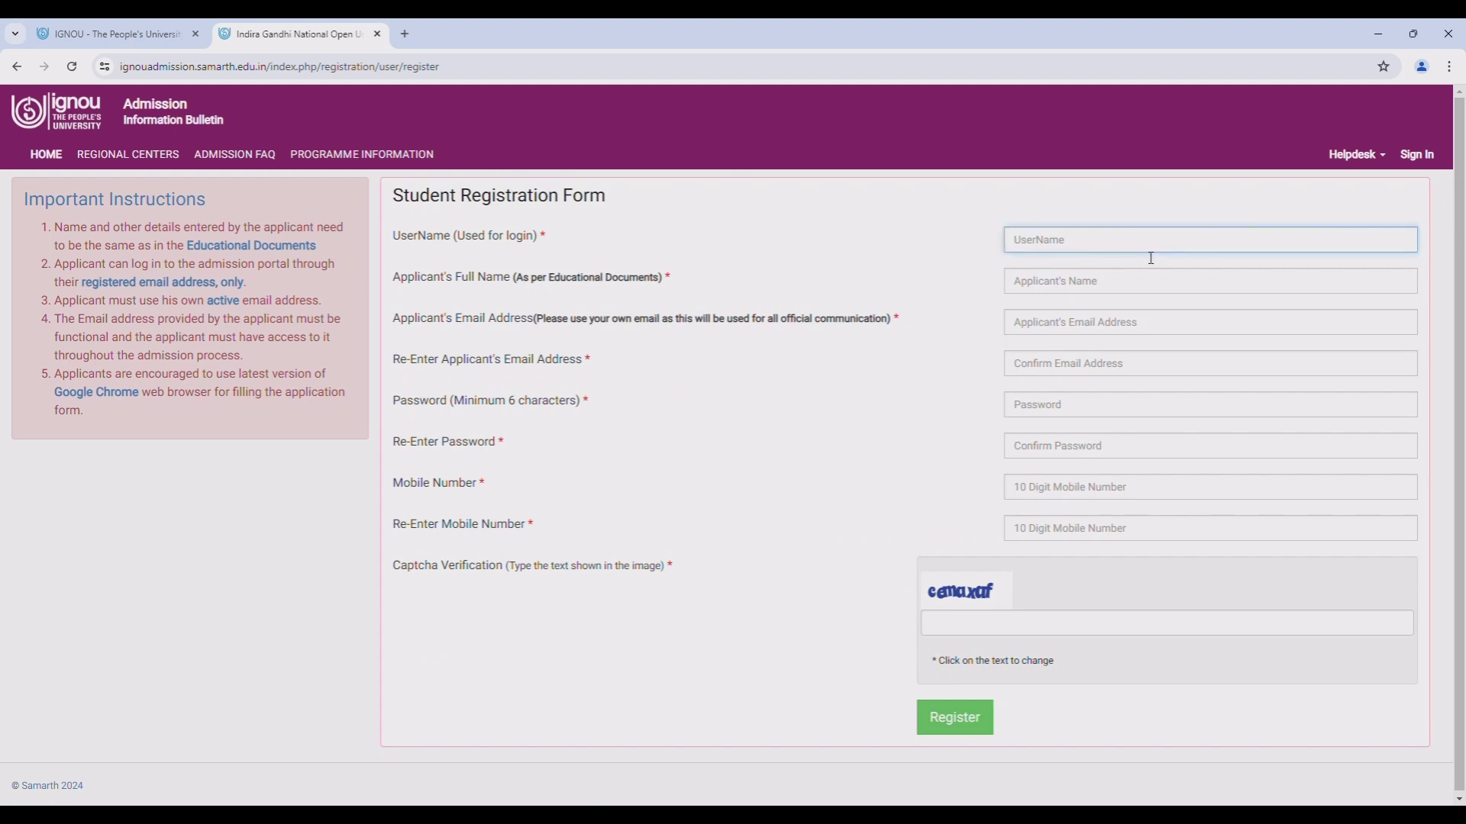
text(admissiontest1)
click(1096, 283)
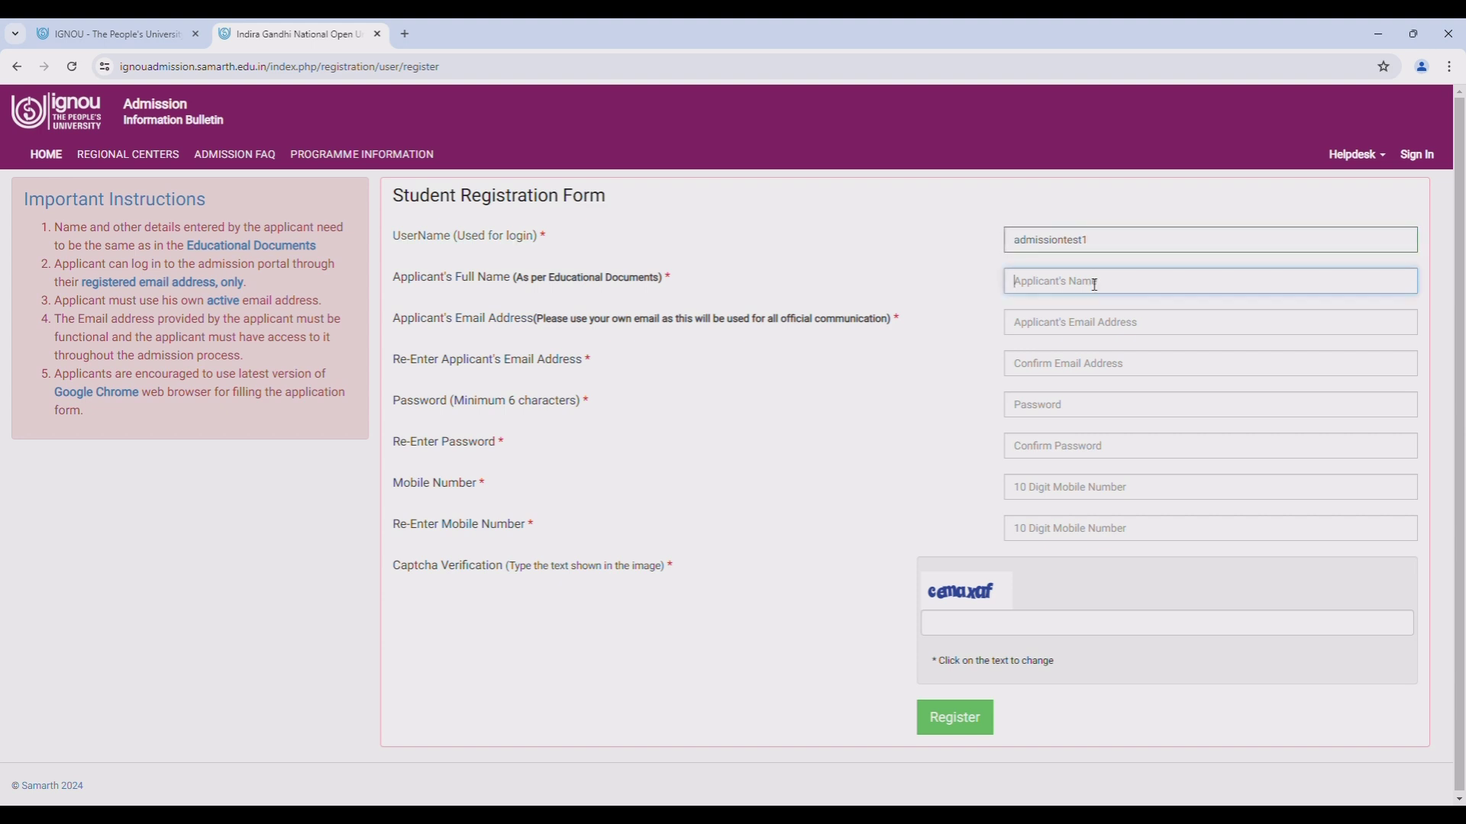
text(Applicant Test)
- Fill in the applicant's e-mail address and mobile number
click(1107, 313)
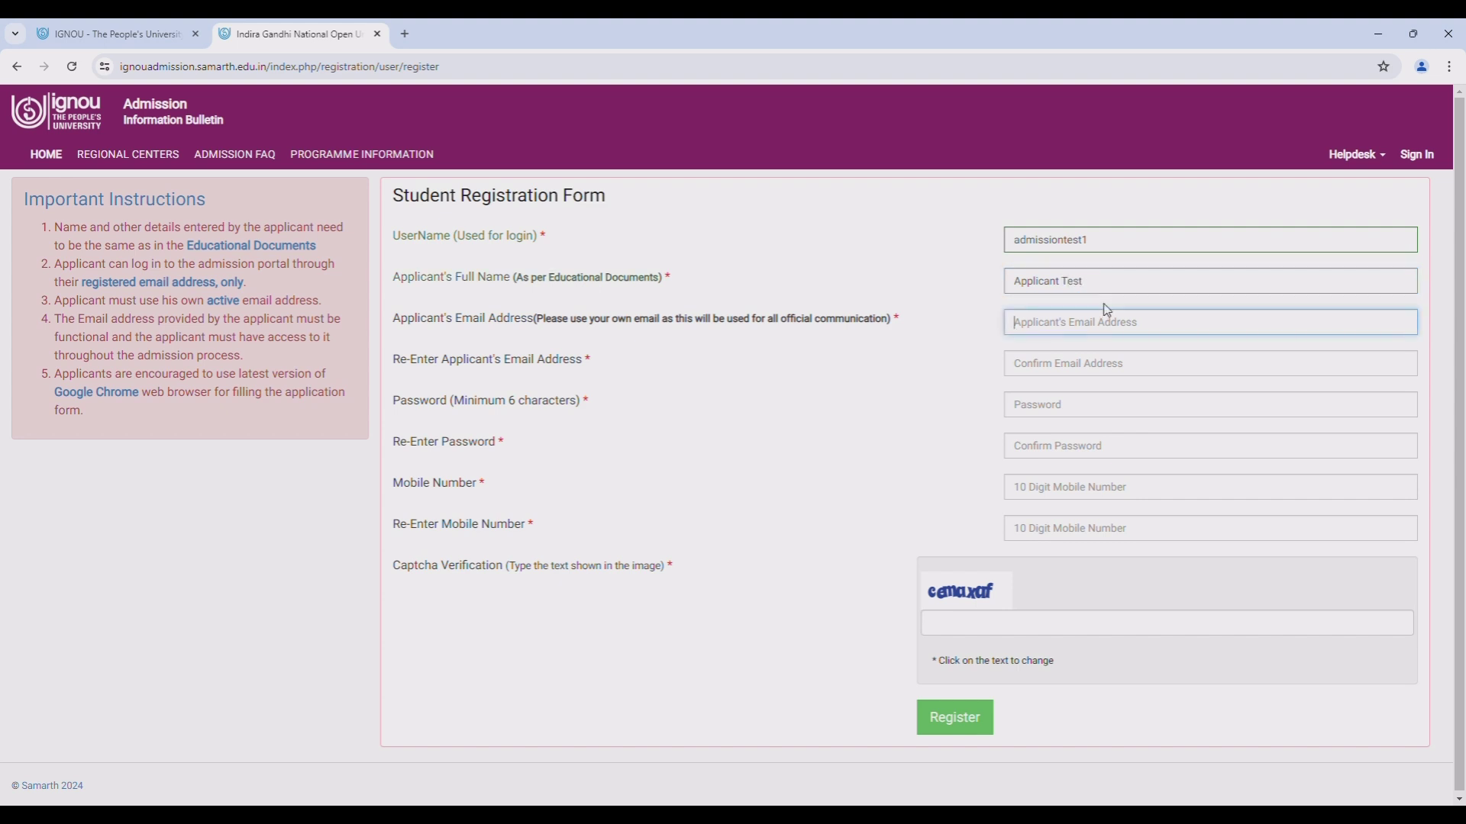
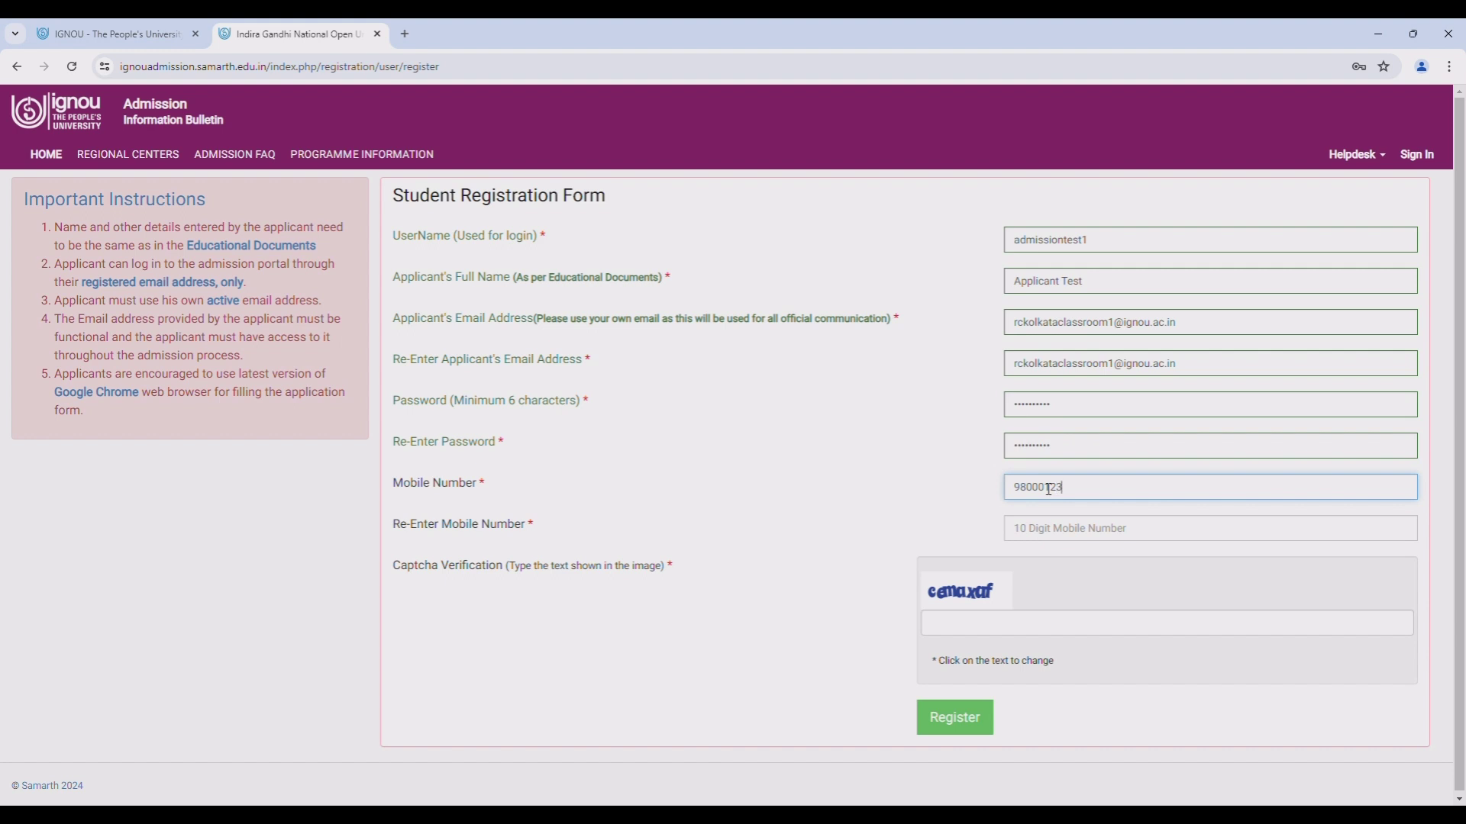
click(1045, 518)
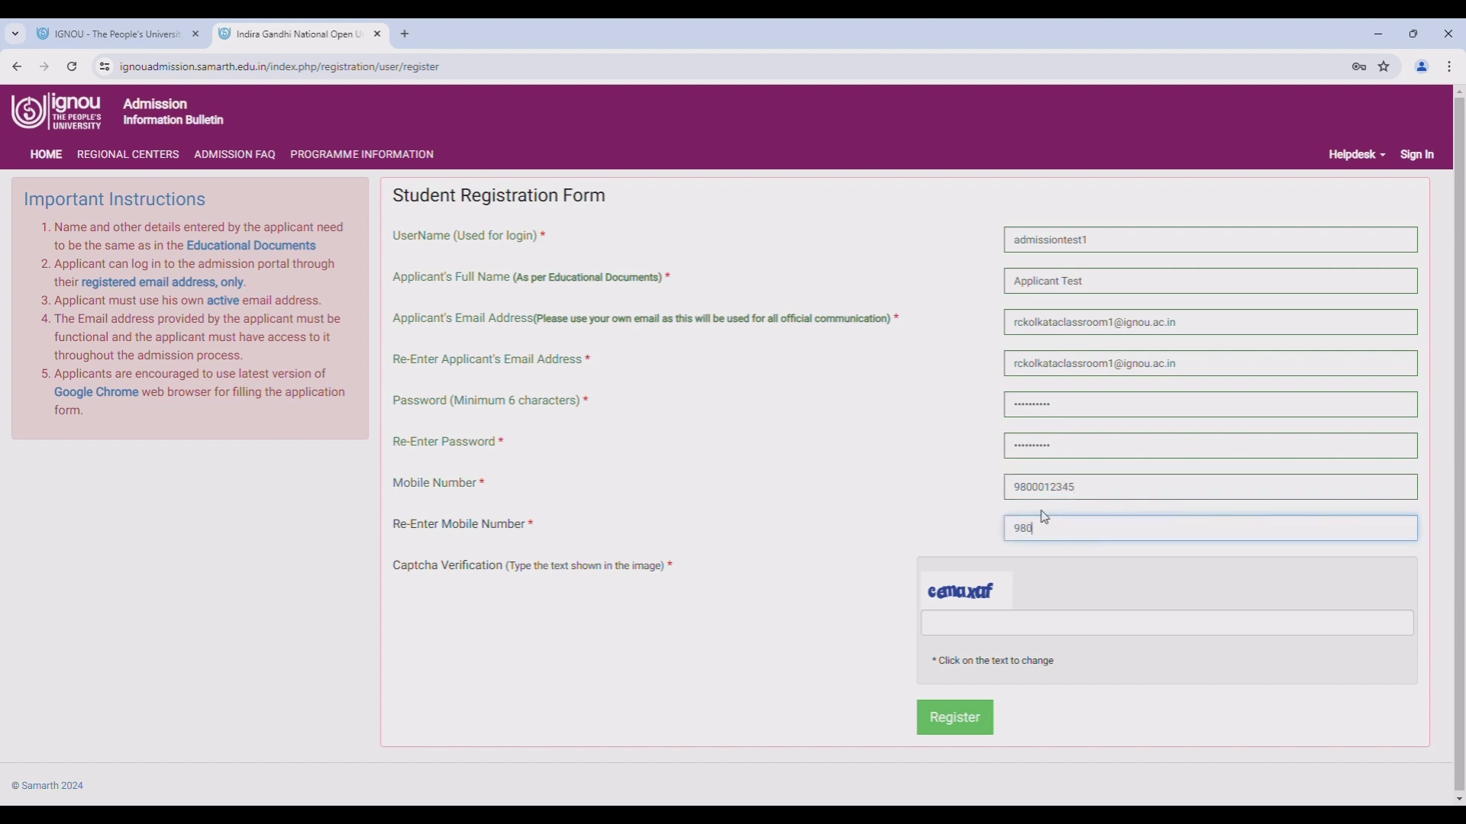
- Enter the captcha text and submit the registration form
click(1016, 625)
text(e)
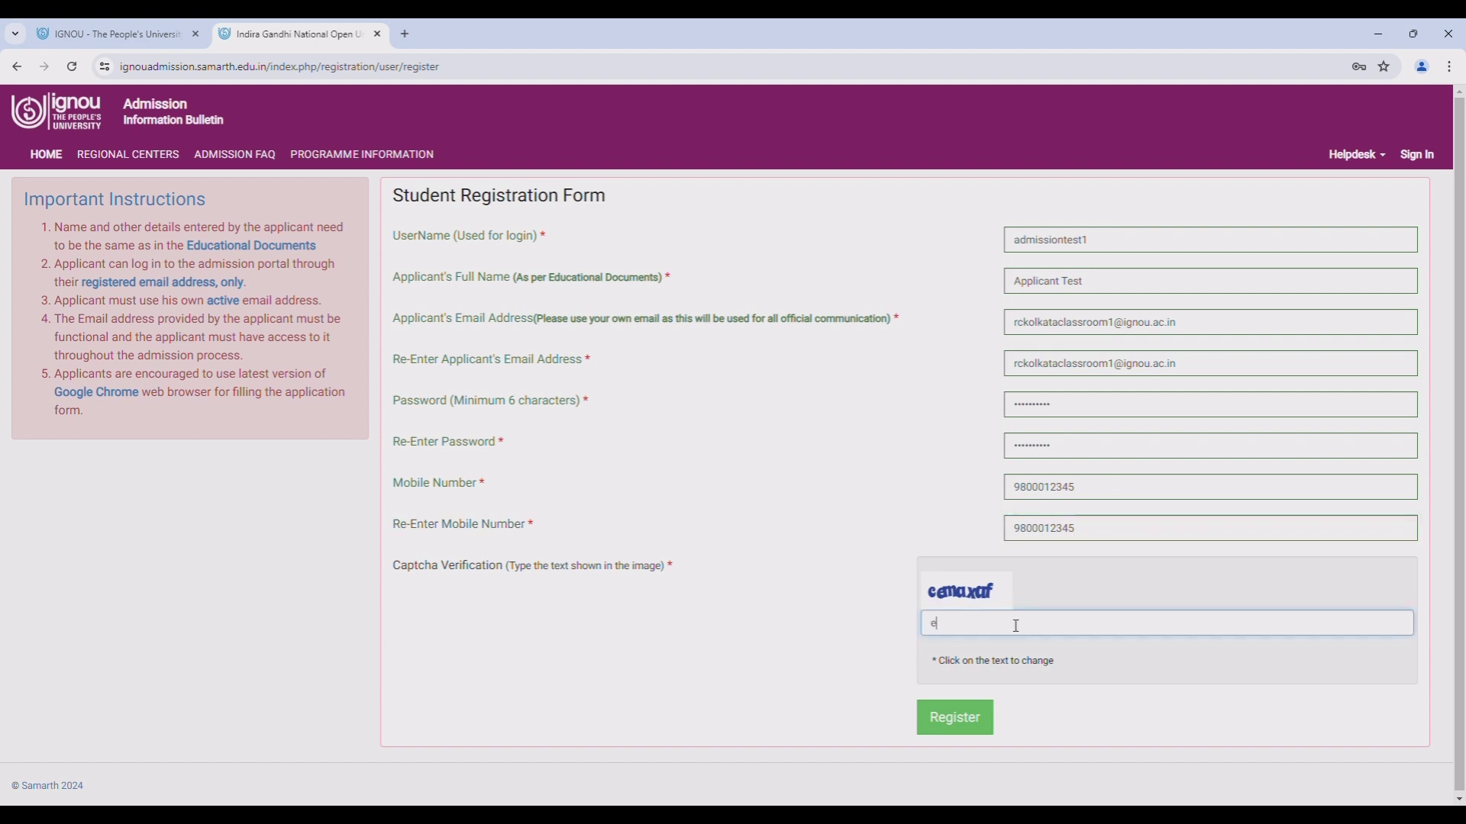
key(BackSpace)
text(cemaxaf)
click(958, 717)
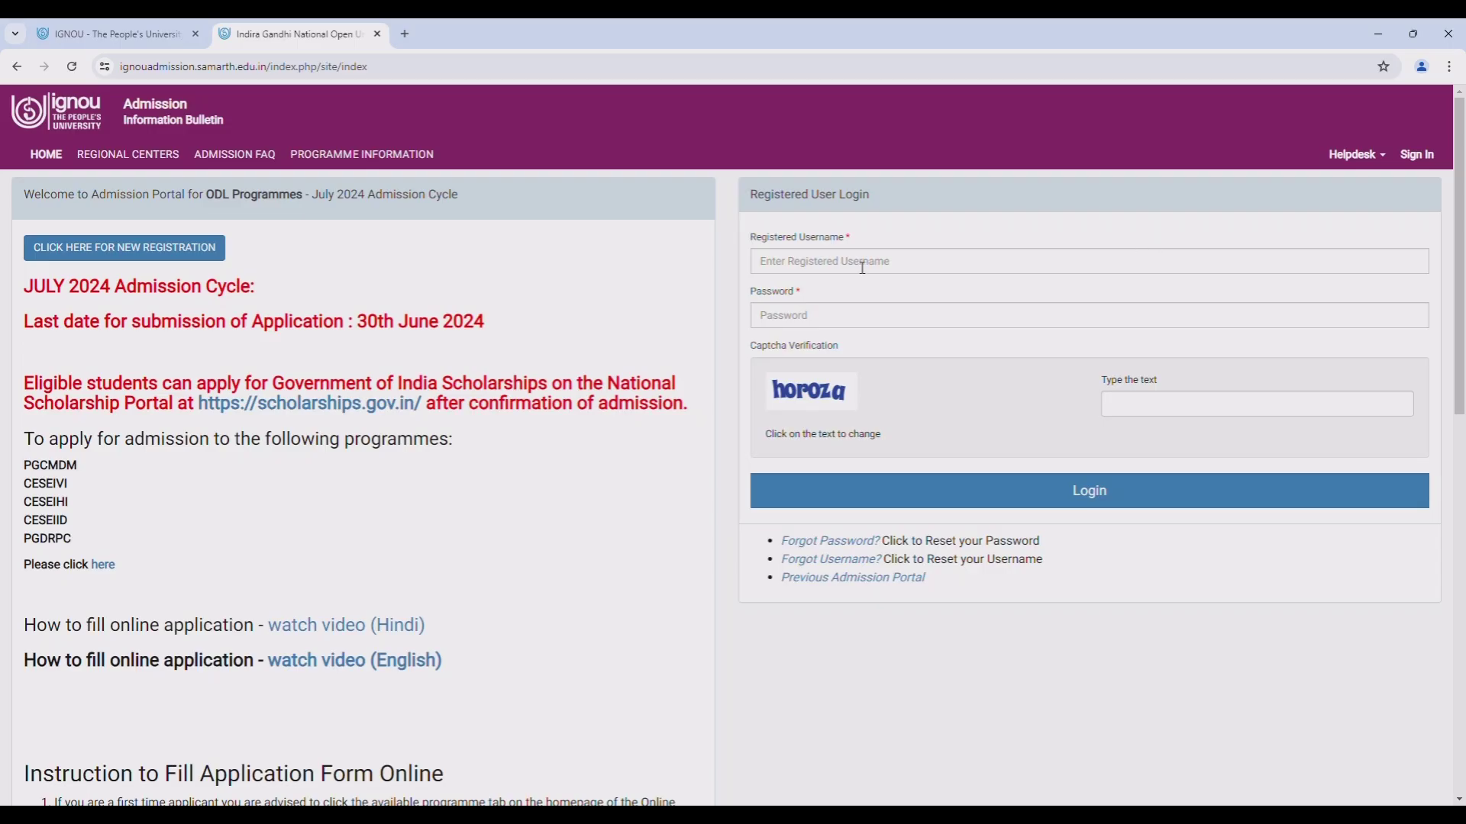
- Log in under Registered User Login with the new username, password and captcha text
click(863, 267)
text(ad)
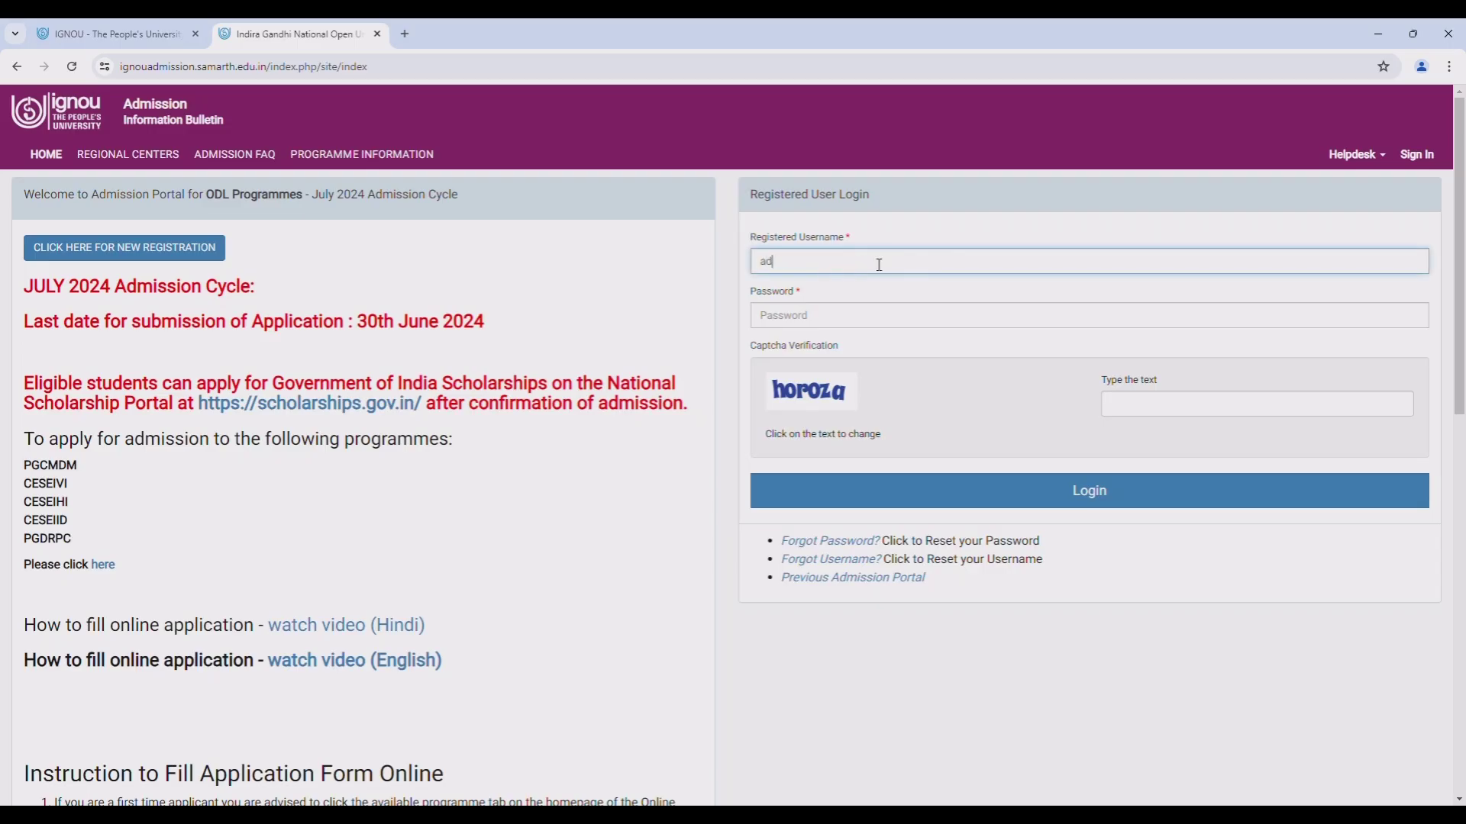
text(mission)
text(rt)
text(test)
text(1)
key(Tab)
text(••)
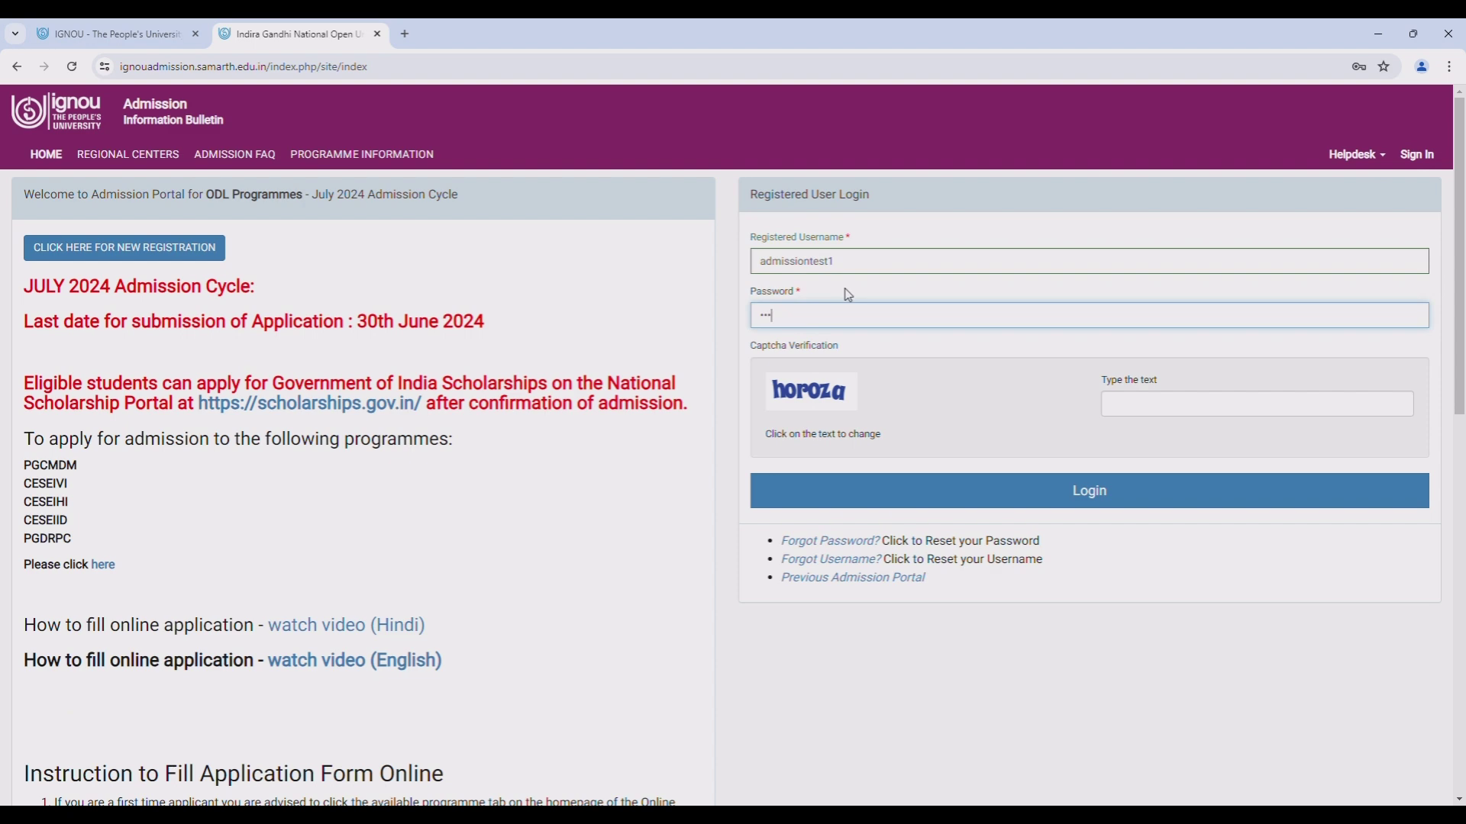
text(••••••)
key(Tab)
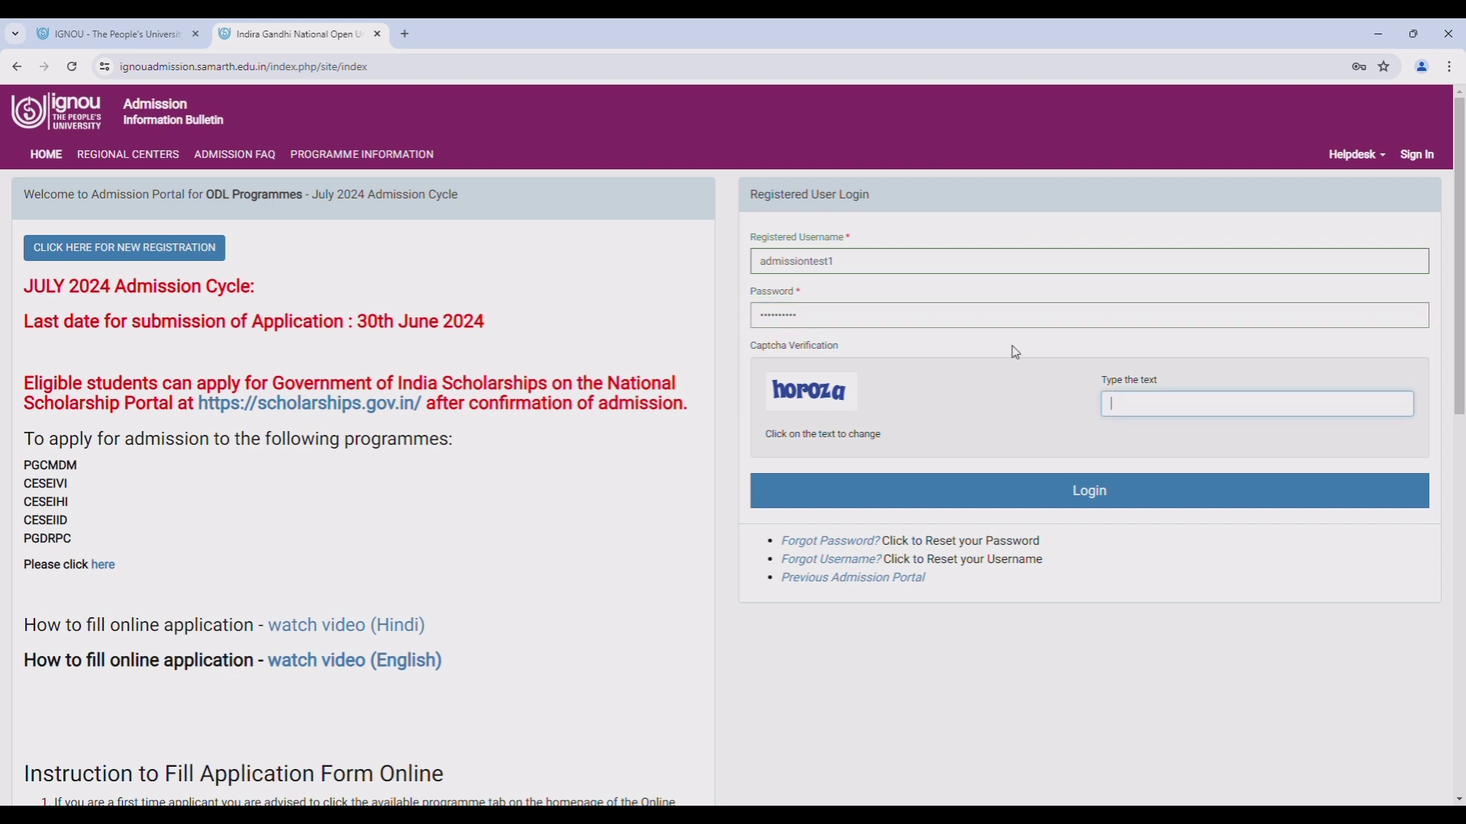
text(horoza)
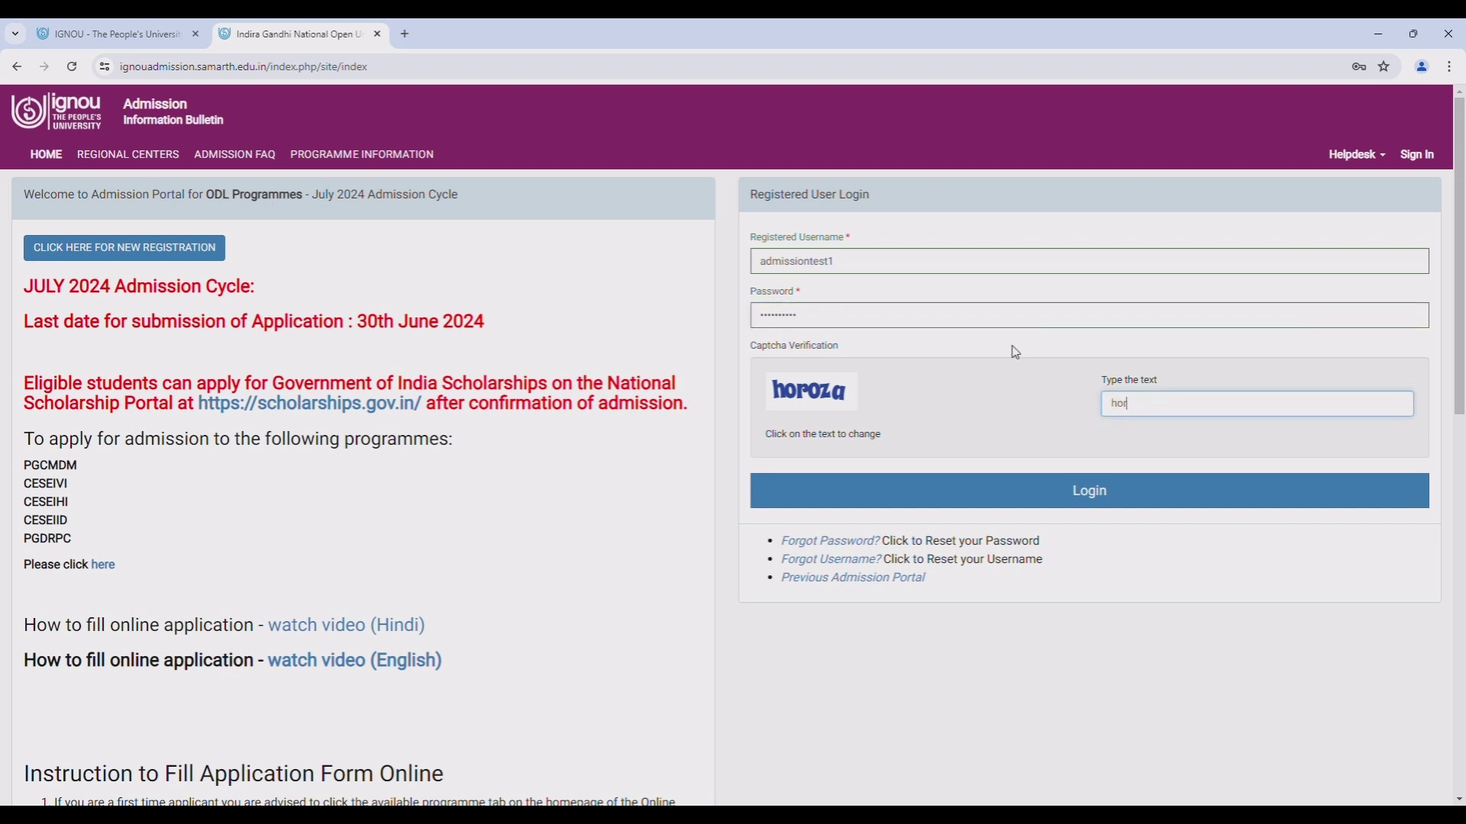
click(1097, 497)
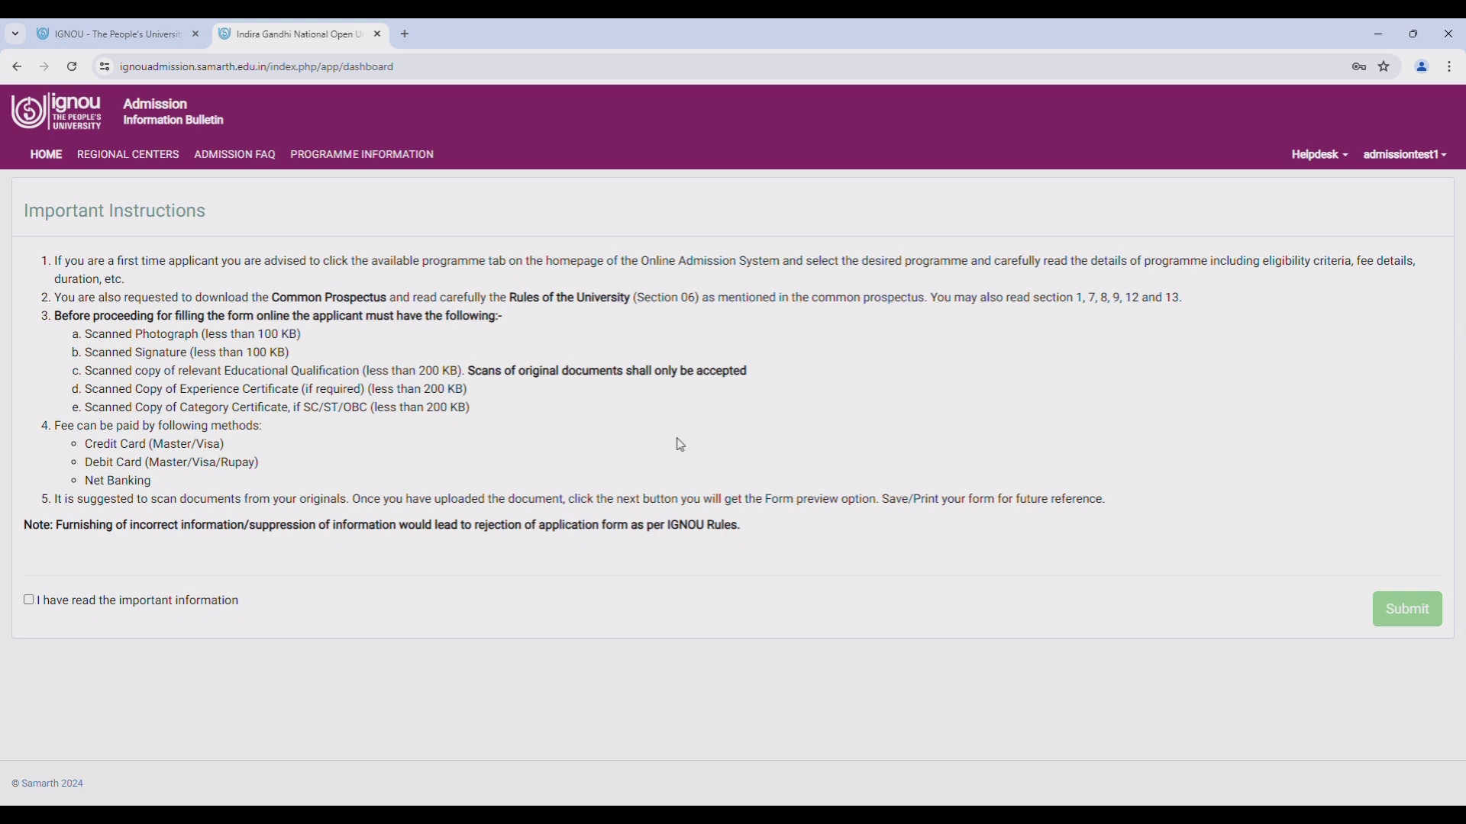
- Accept the important instructions, then enter mother's name and a Father's guardian name
click(29, 602)
click(1383, 617)
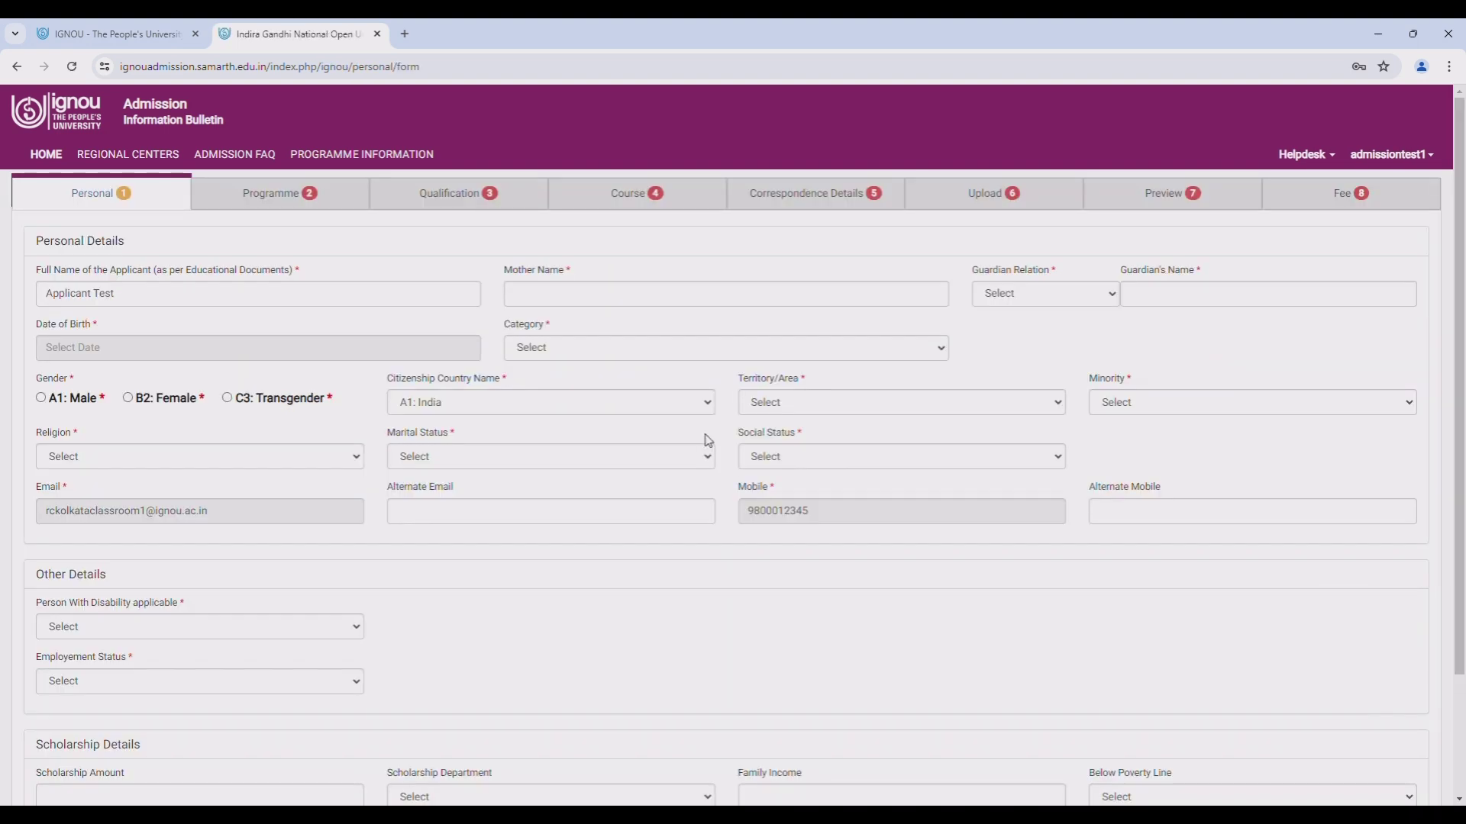
click(639, 303)
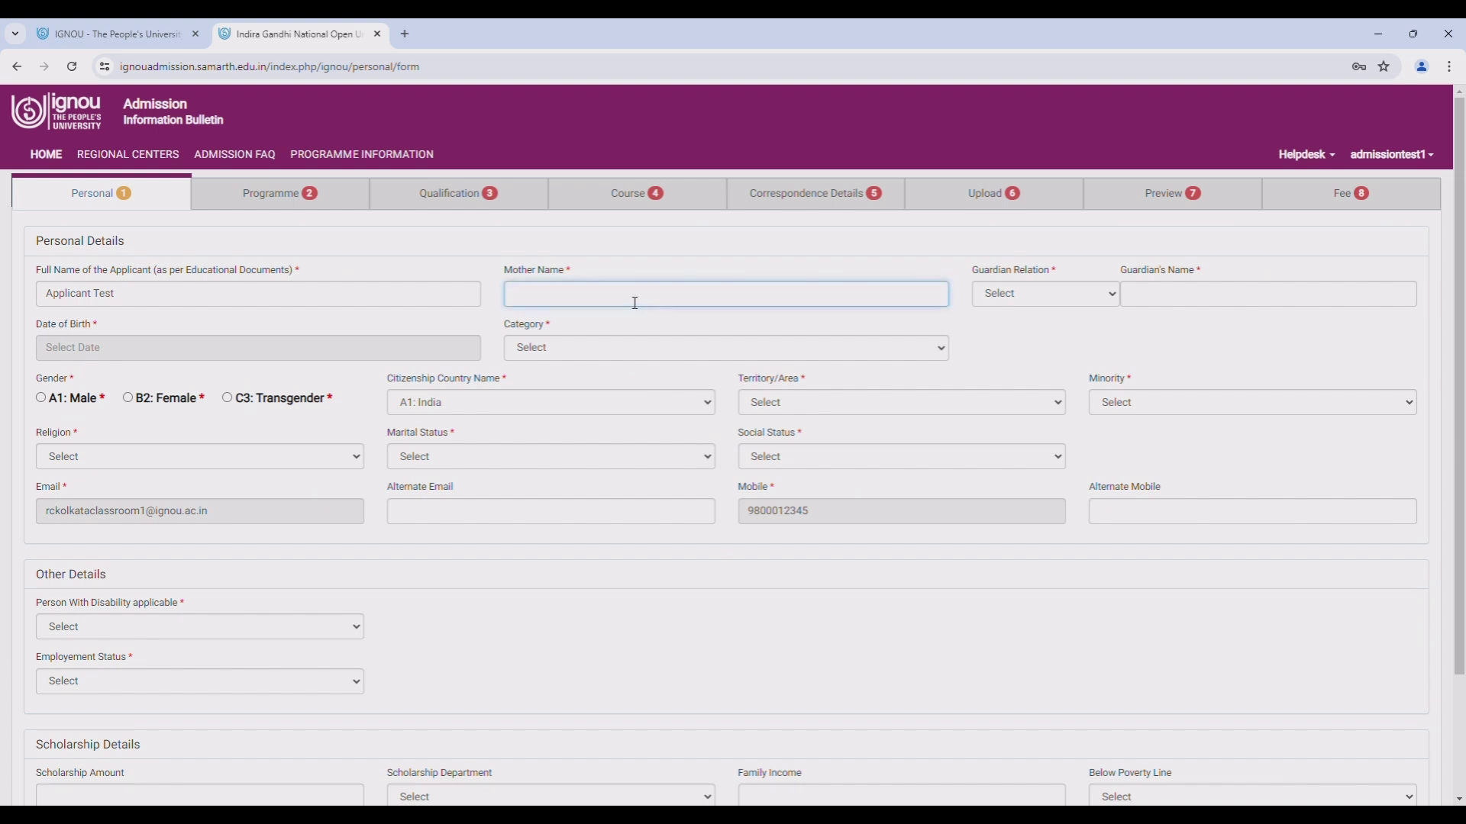
text(xxxxxx)
click(1108, 304)
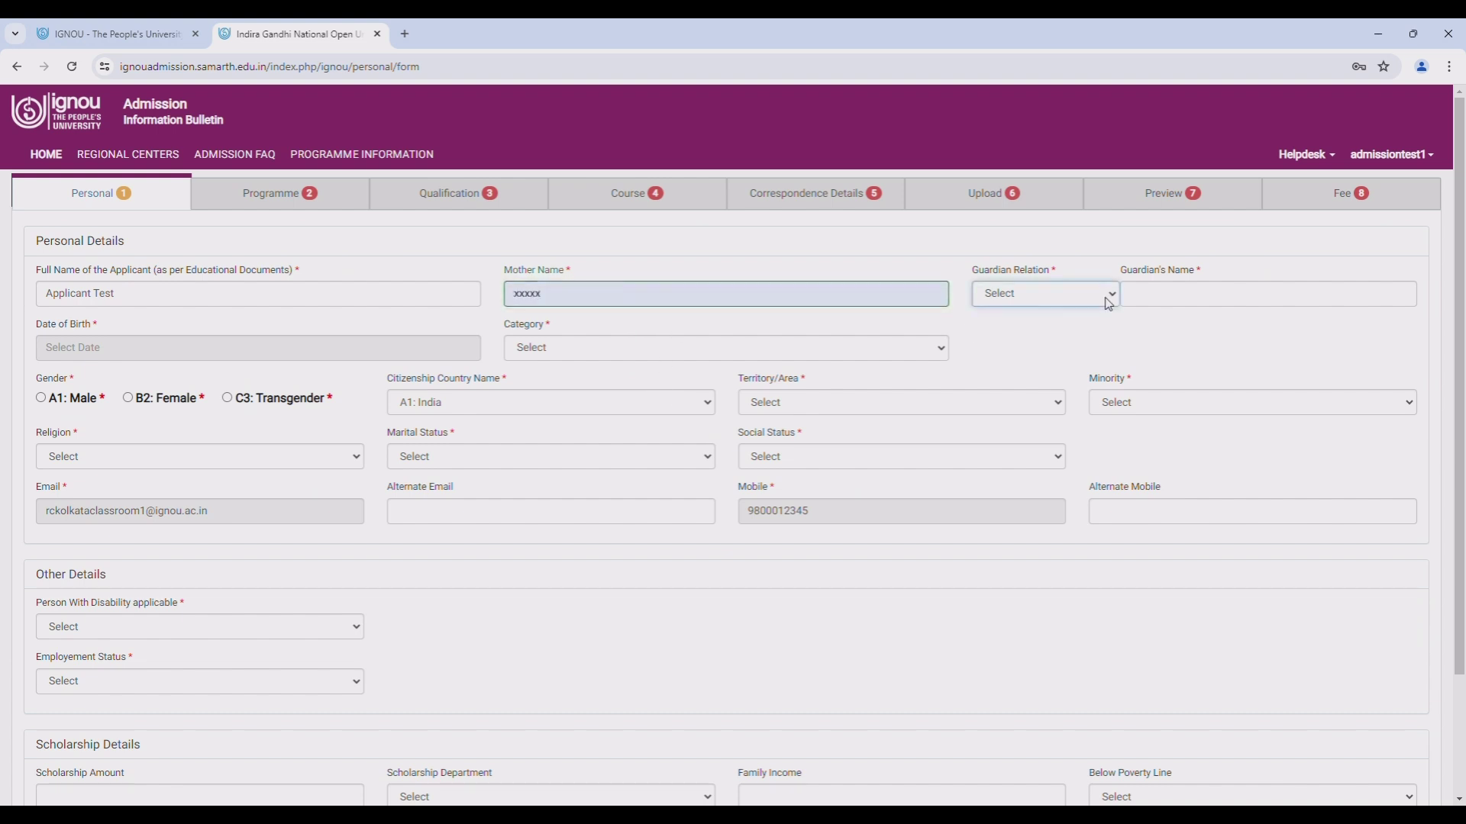
click(1090, 328)
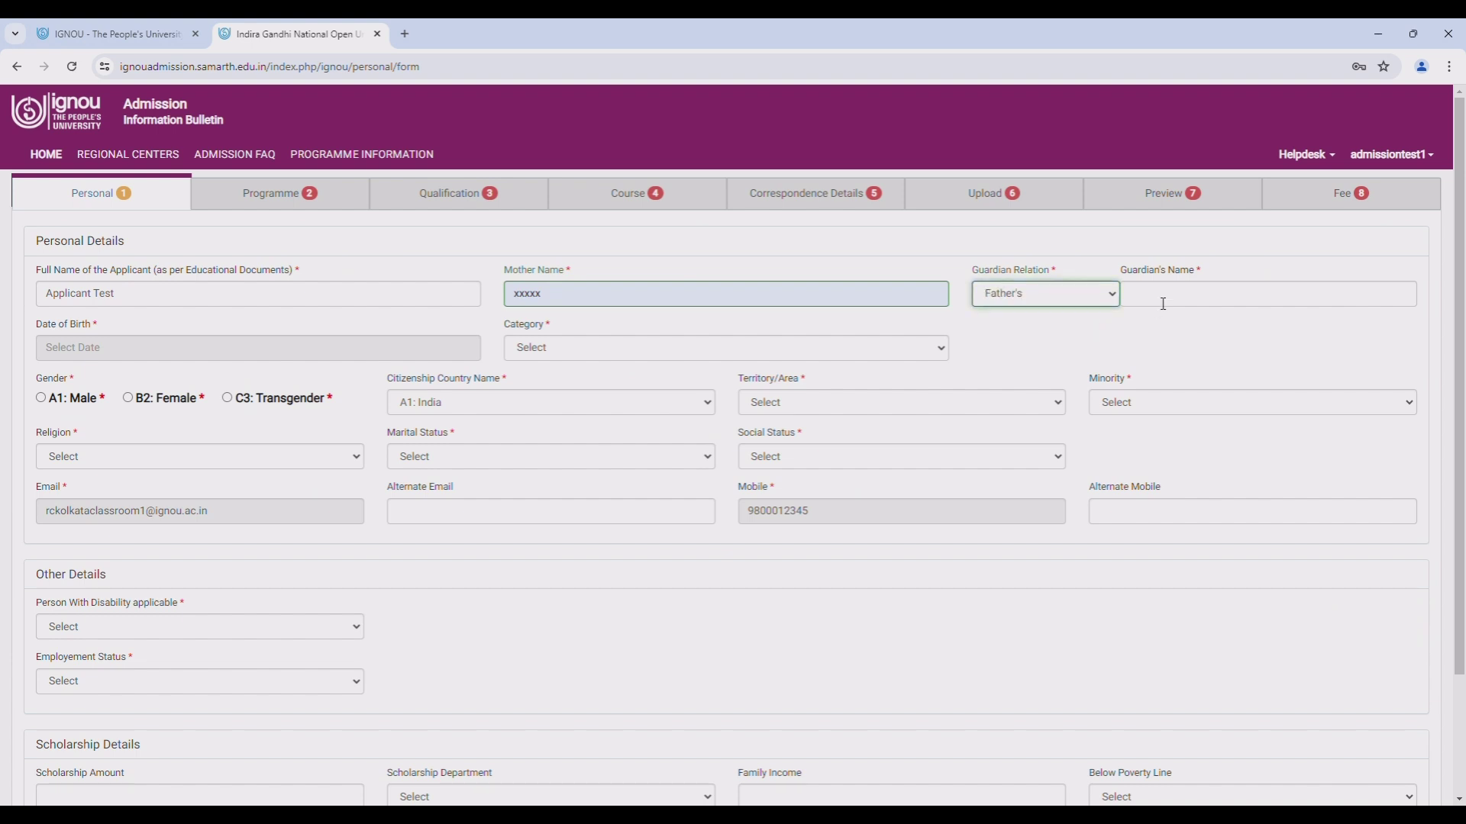
click(1162, 303)
text(xxxxxxxxxx)
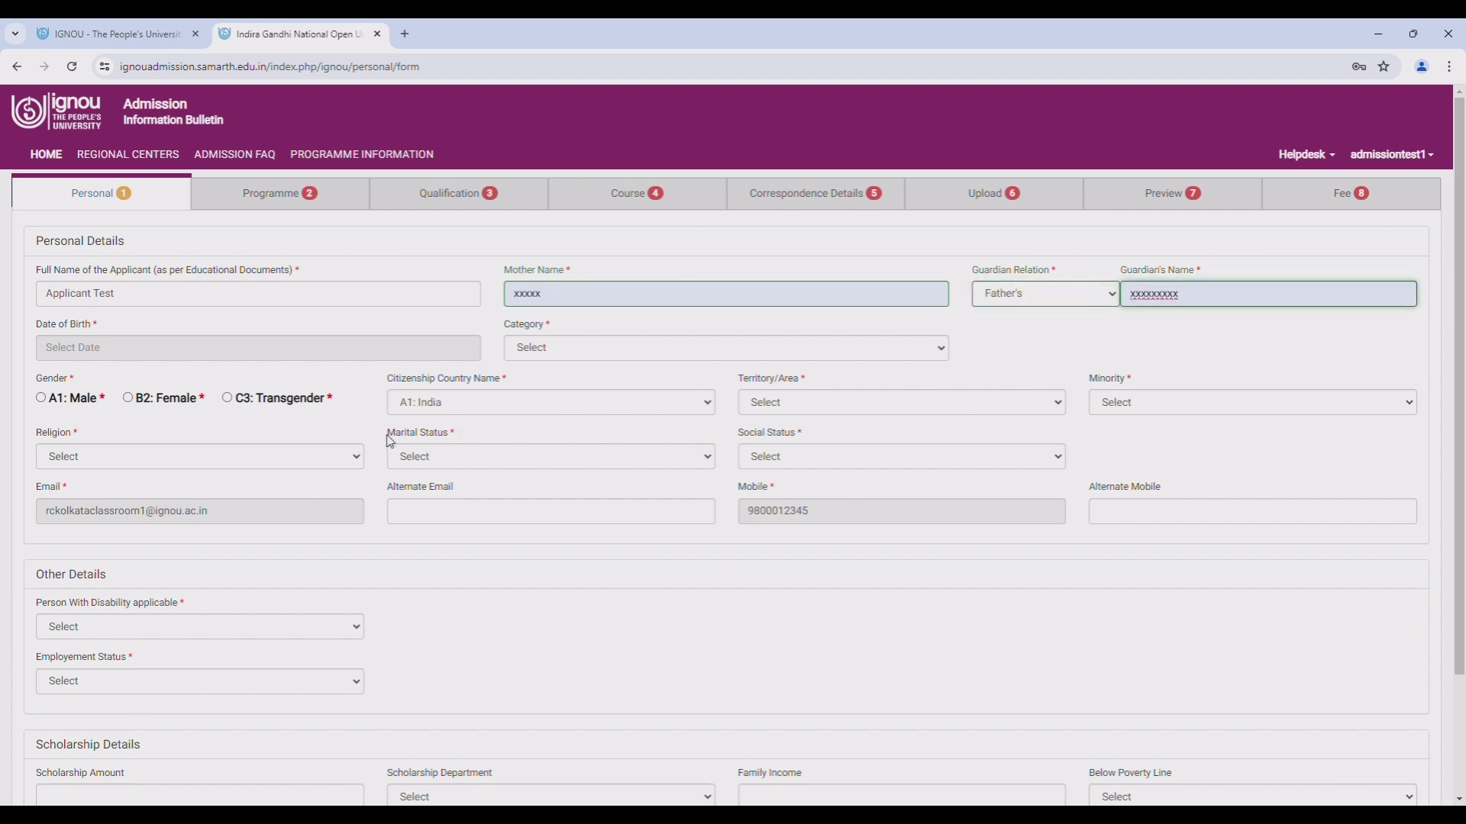
- Set gender Male, category Unreserved, Territory Urban, Minority No, Religion Hindu, Marital Status Single
click(41, 397)
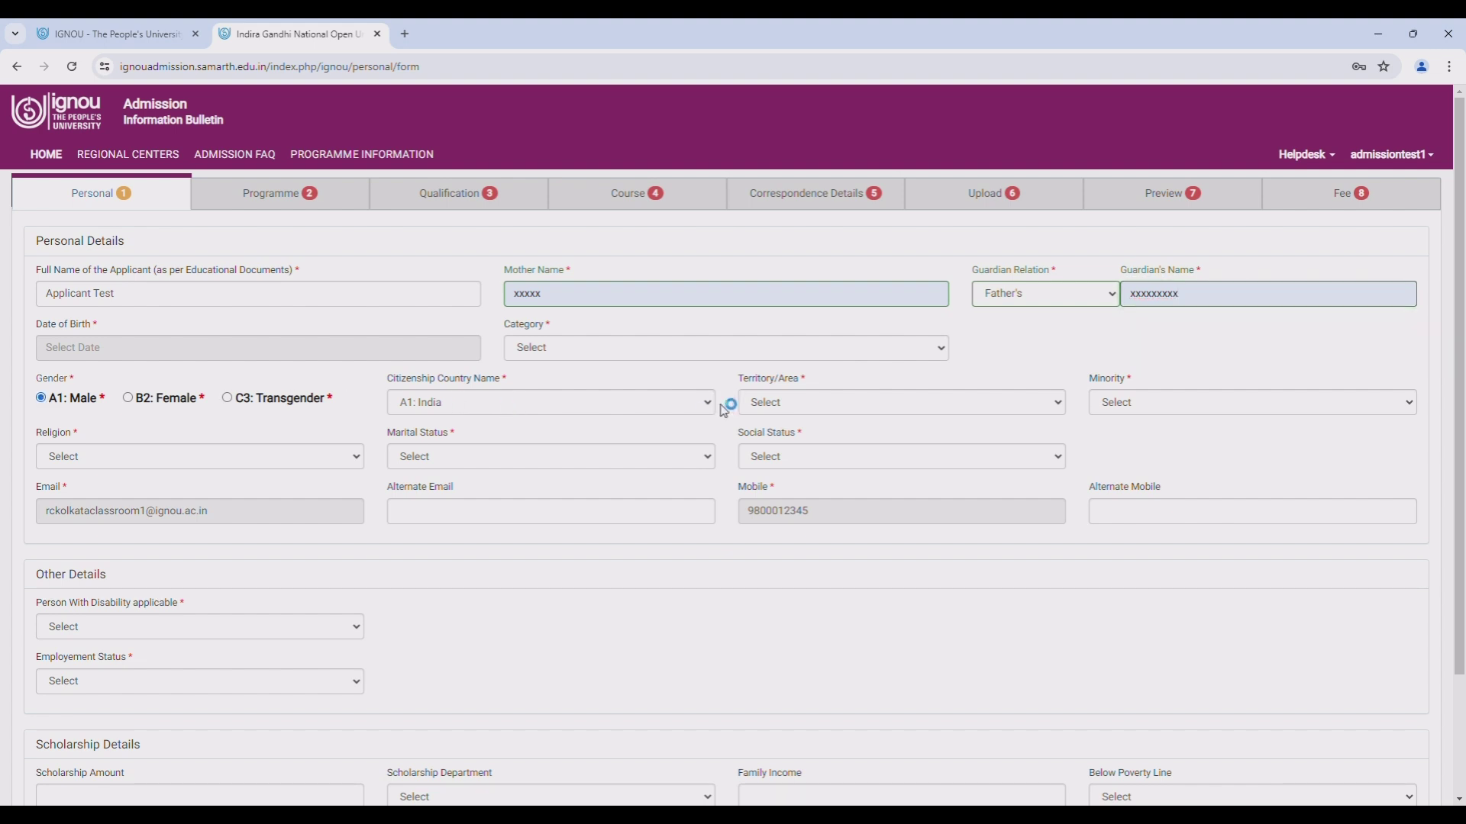
click(643, 359)
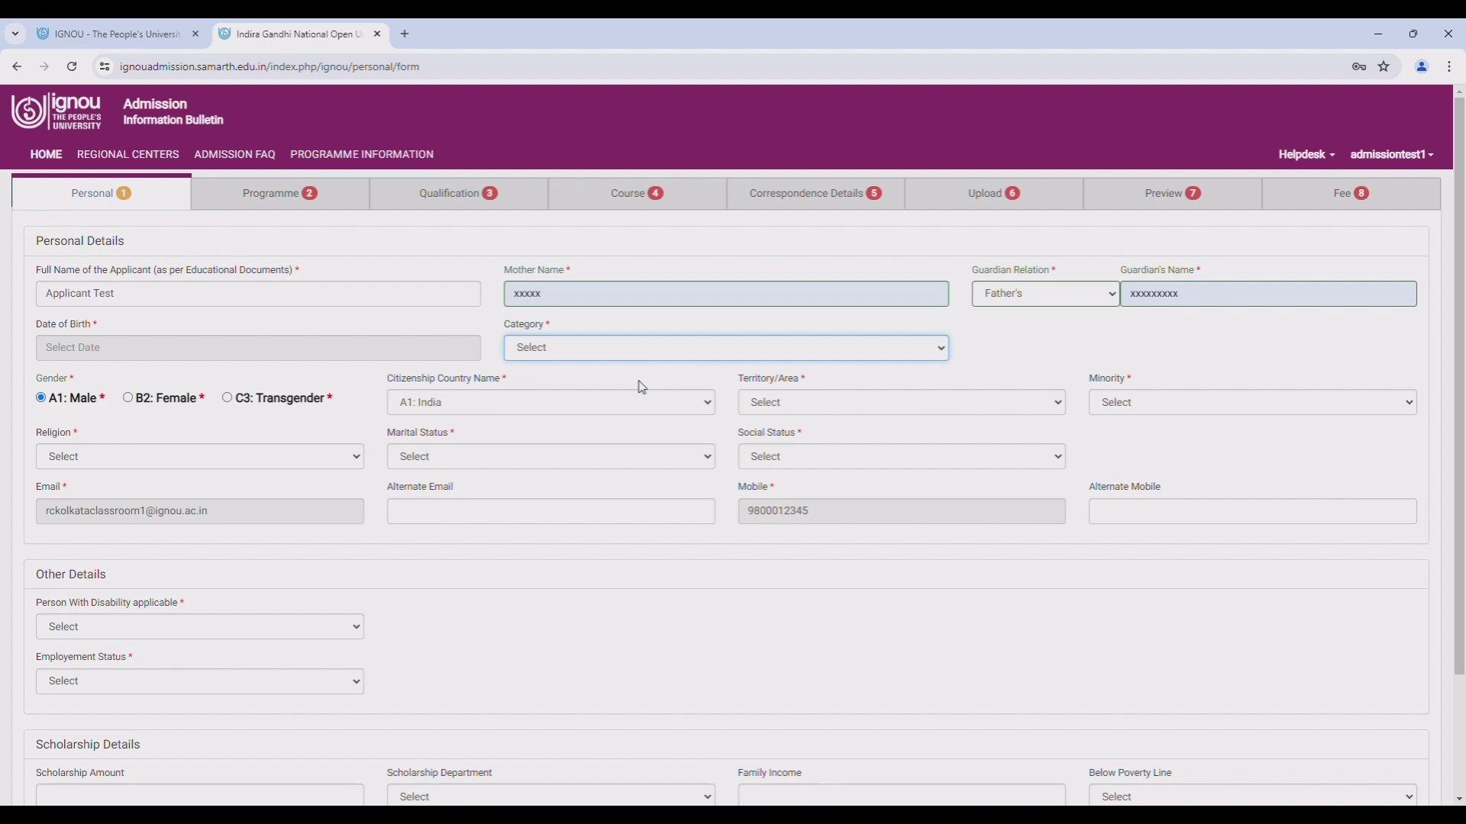
click(642, 388)
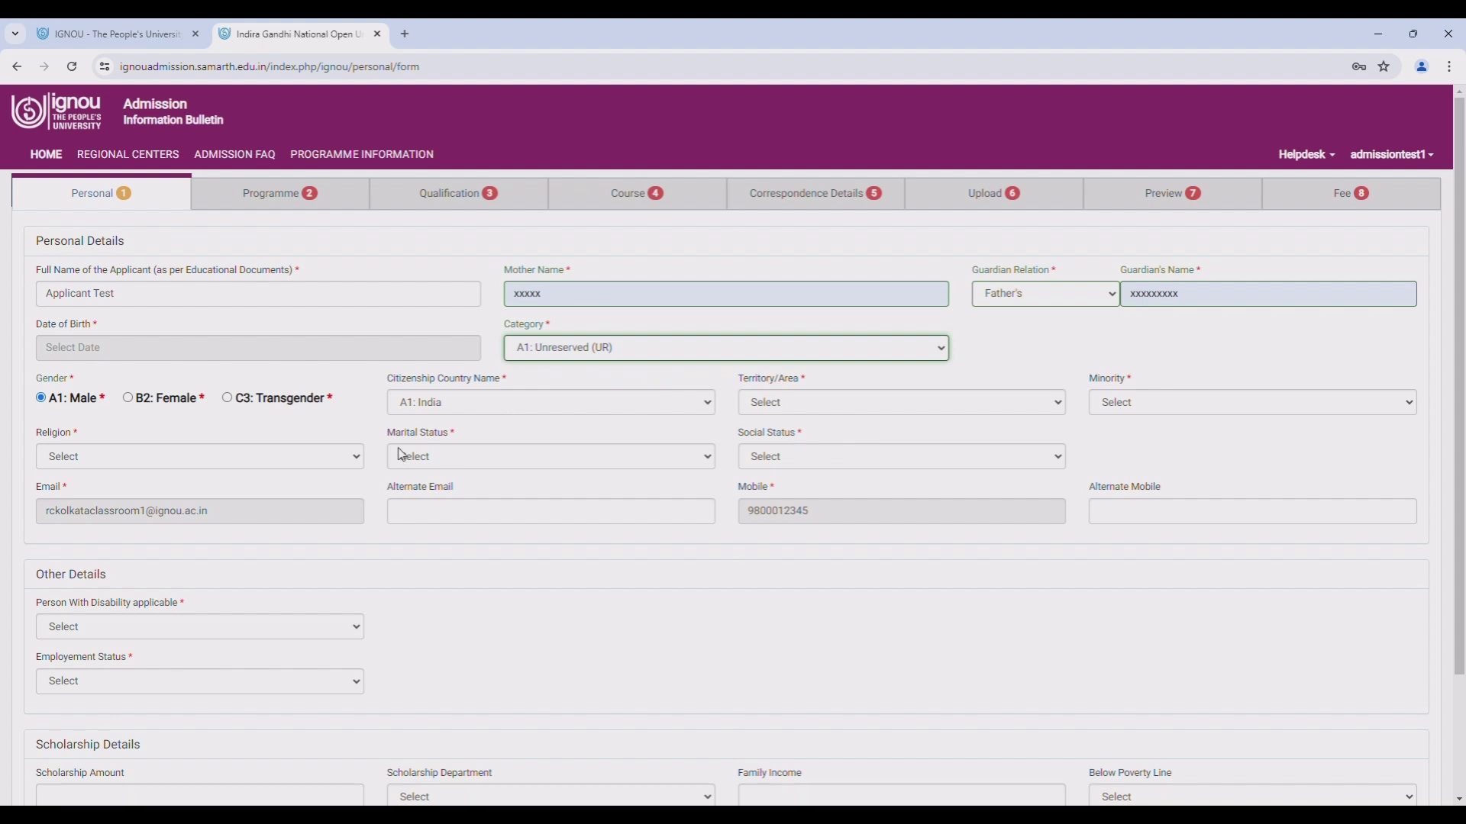
click(870, 404)
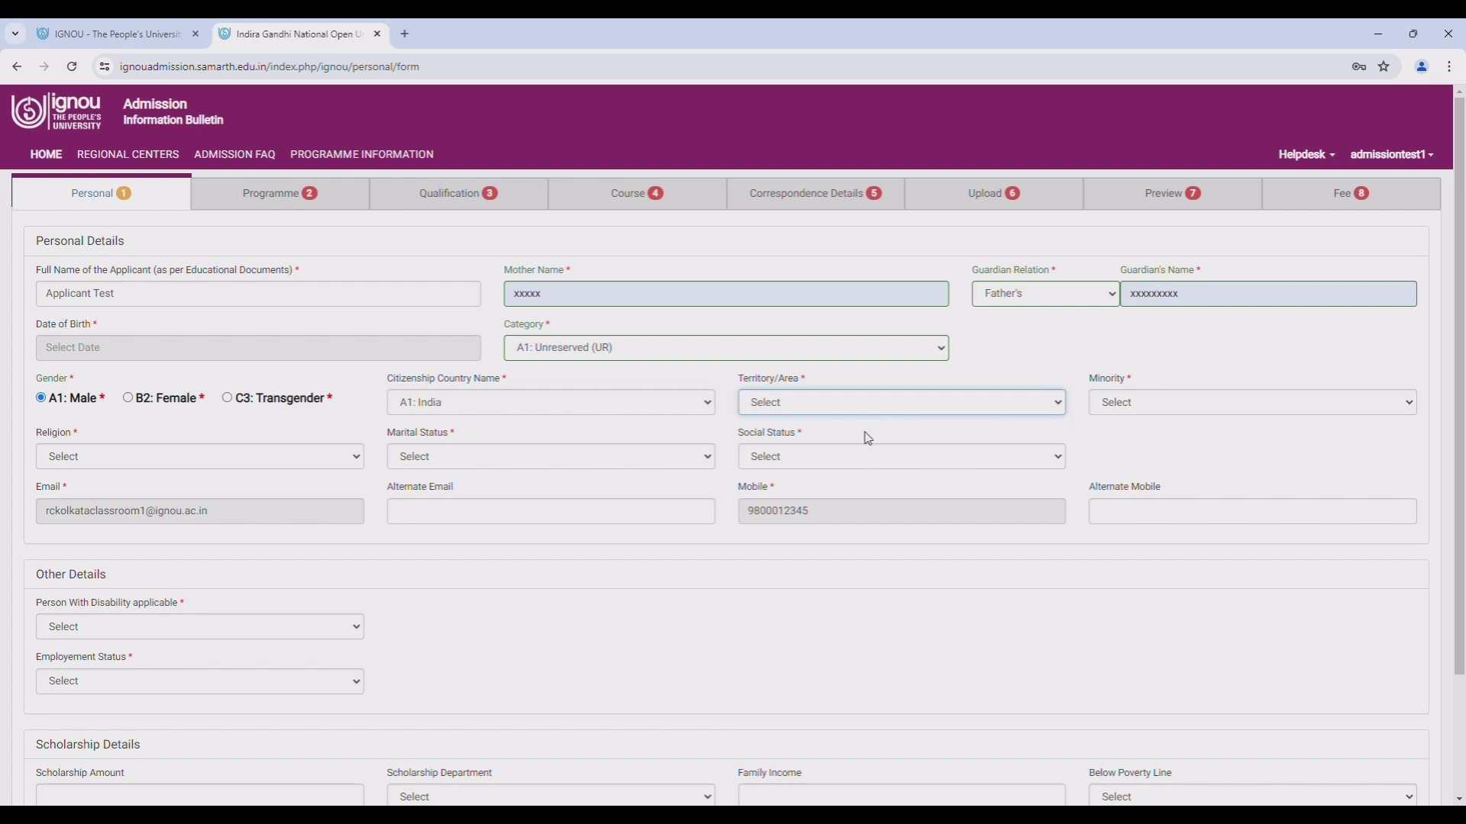
click(866, 439)
click(1161, 401)
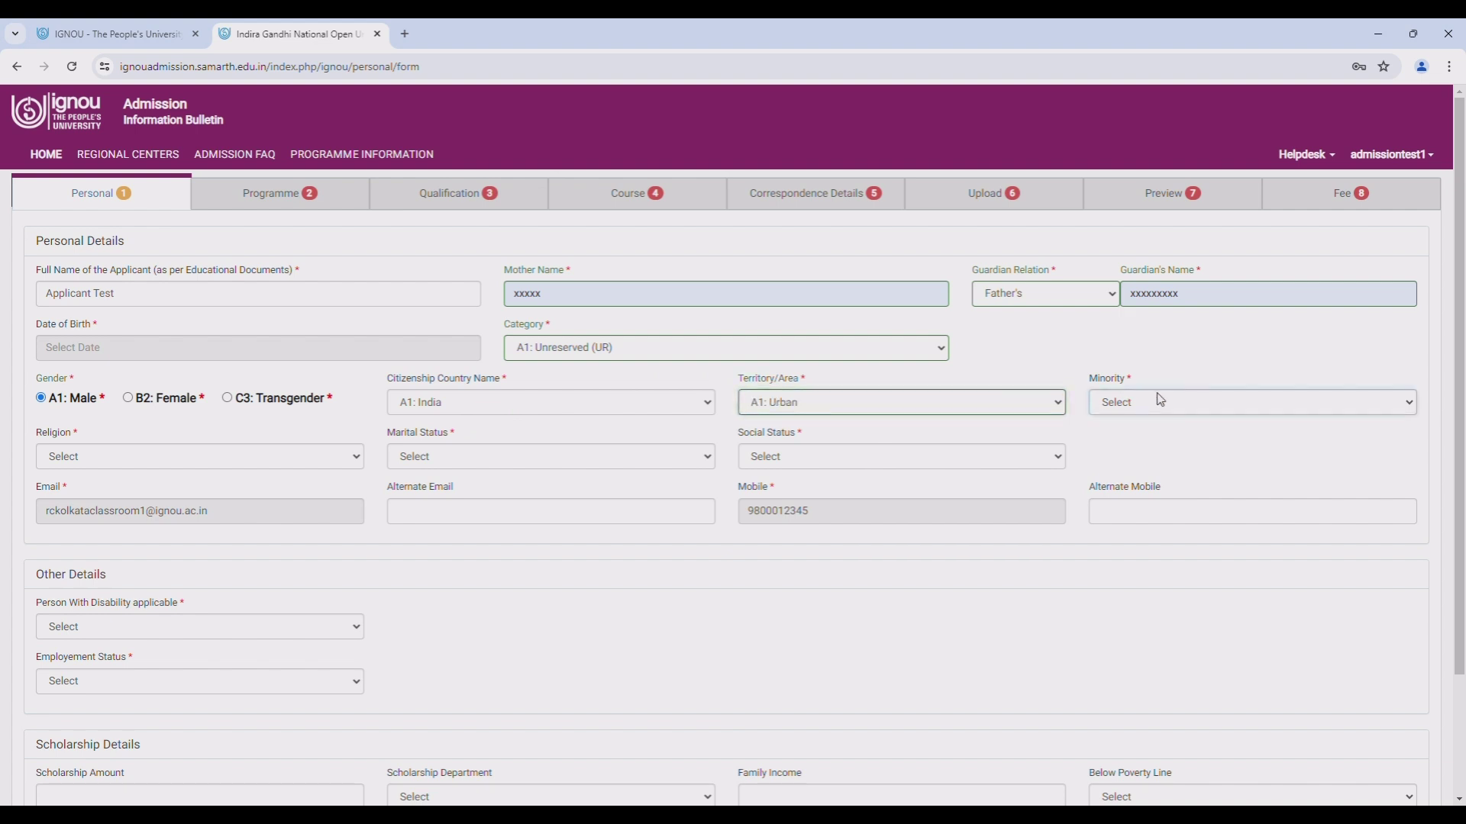
click(1153, 441)
click(150, 458)
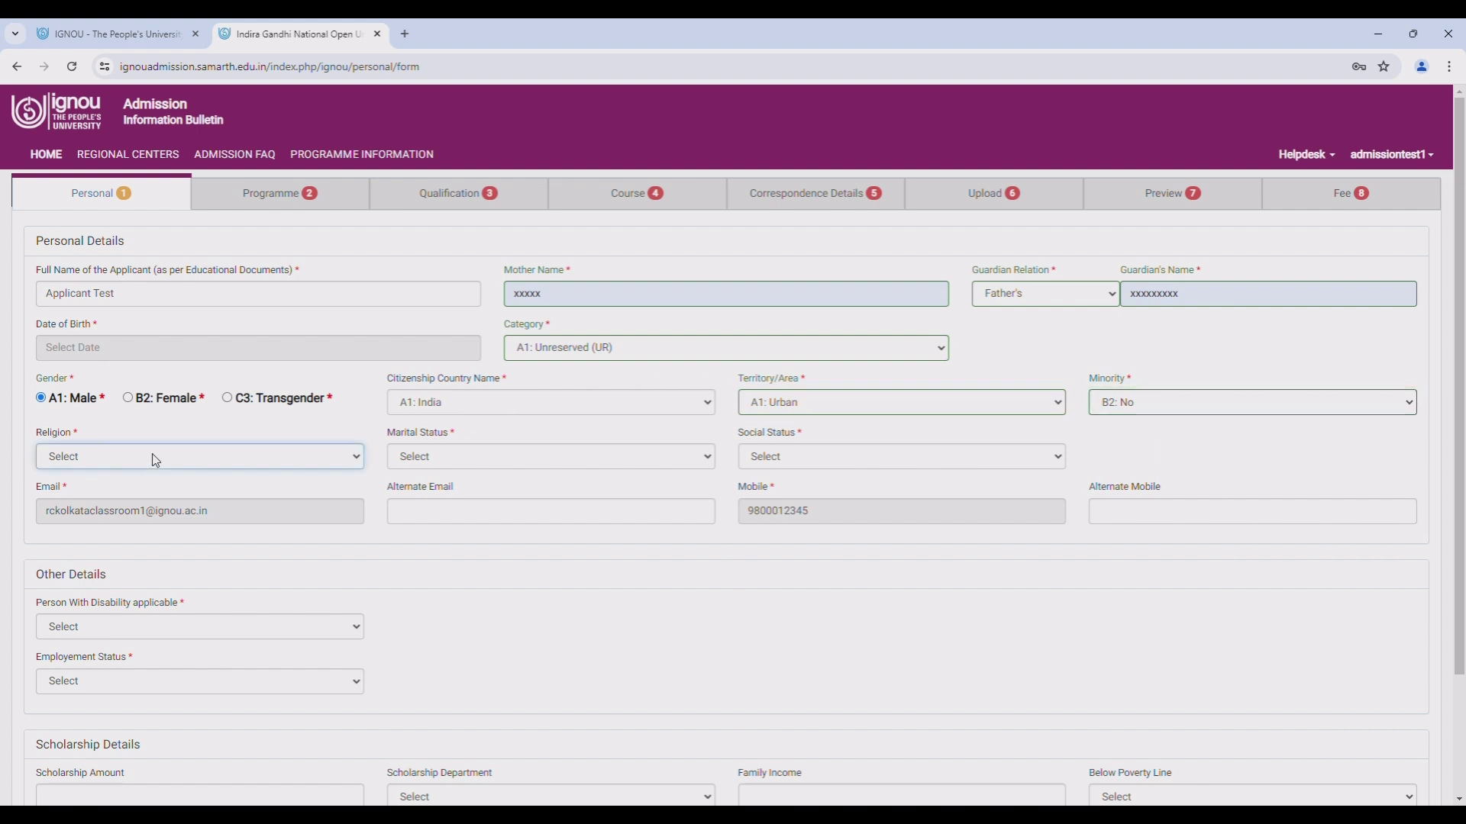
click(136, 492)
click(445, 452)
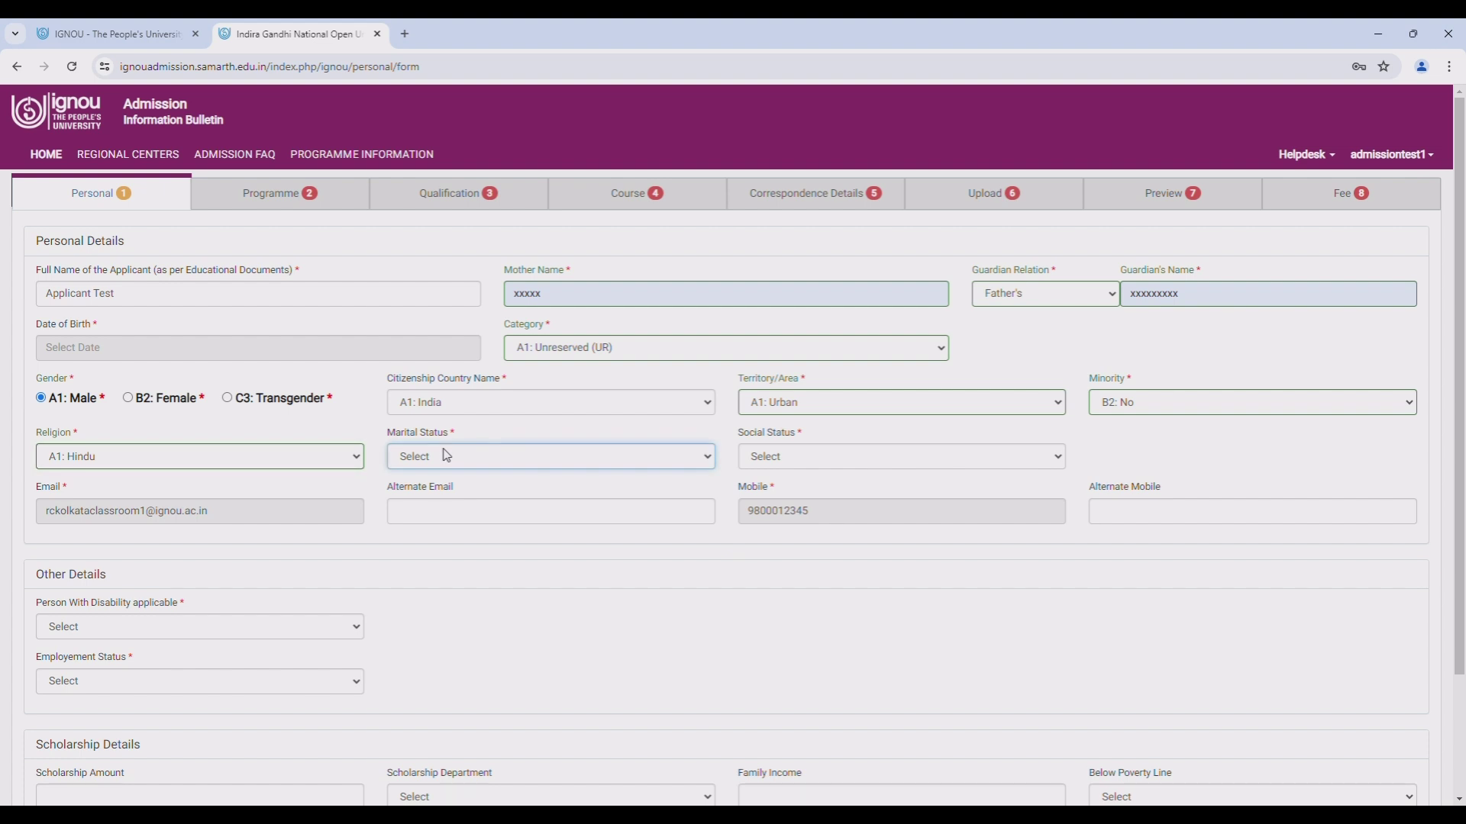
click(467, 502)
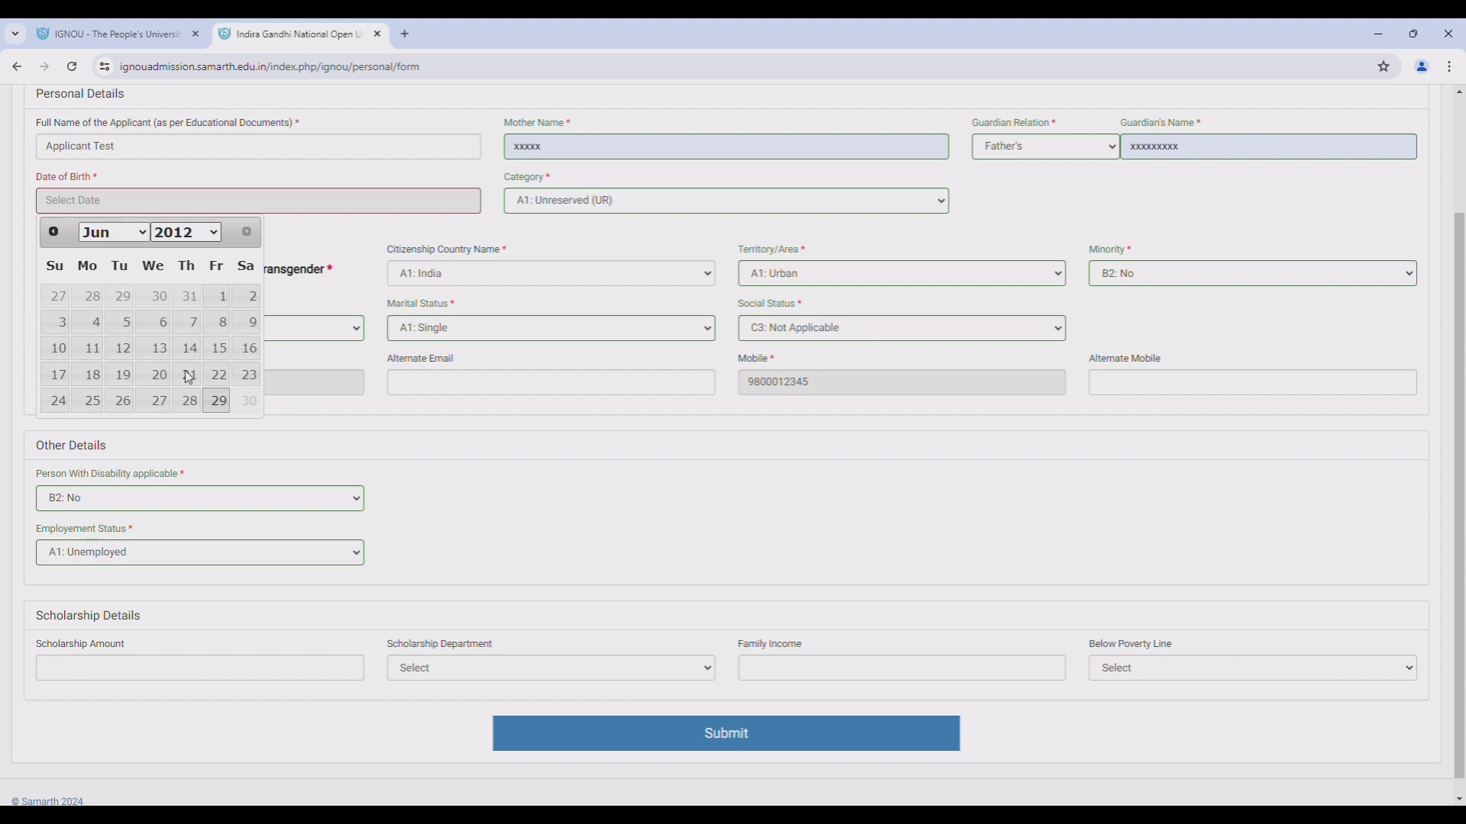
- Pick 1 June 2000 as date of birth, save, and continue
text(2000)
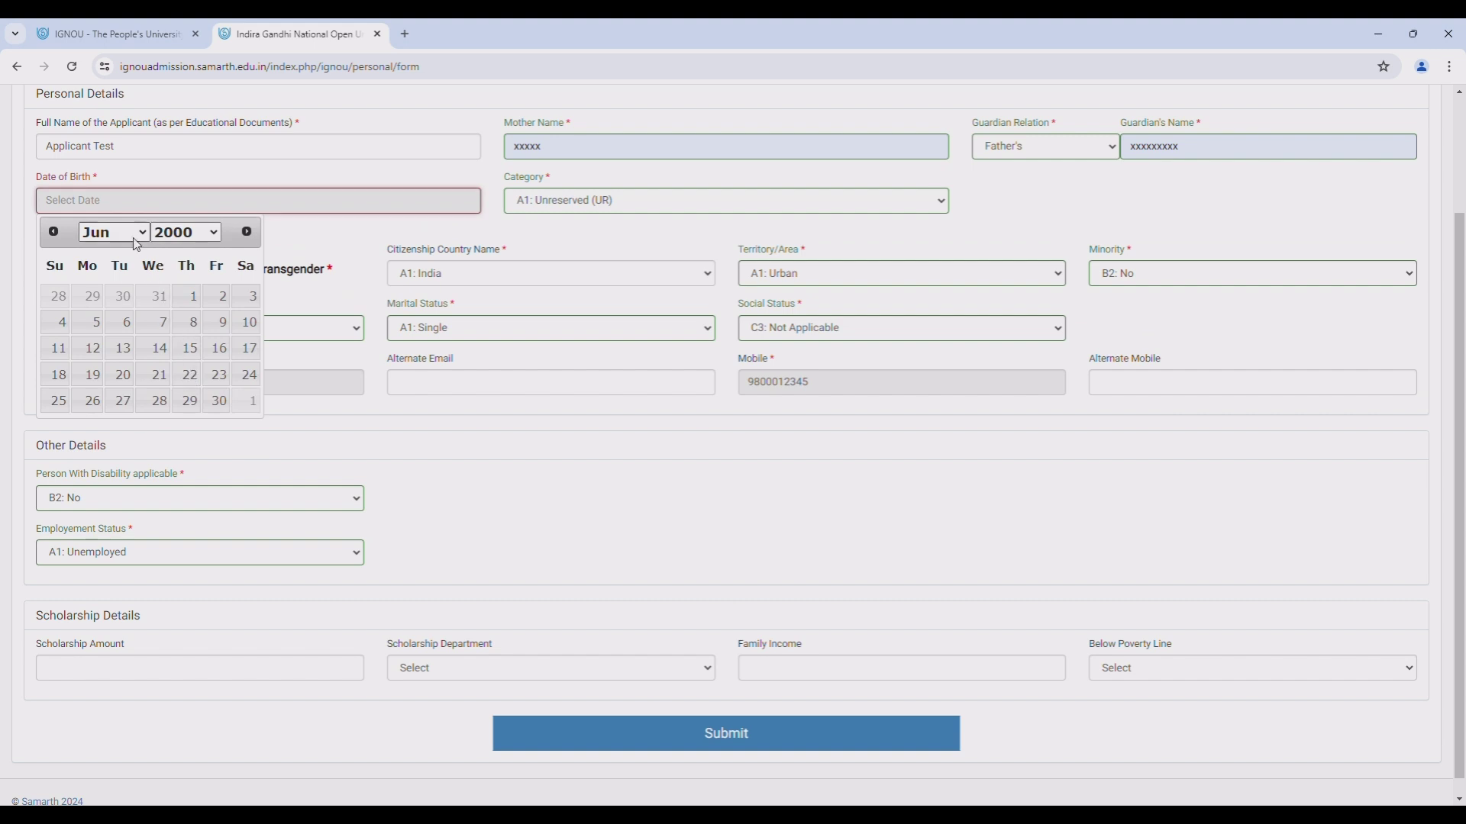
click(193, 296)
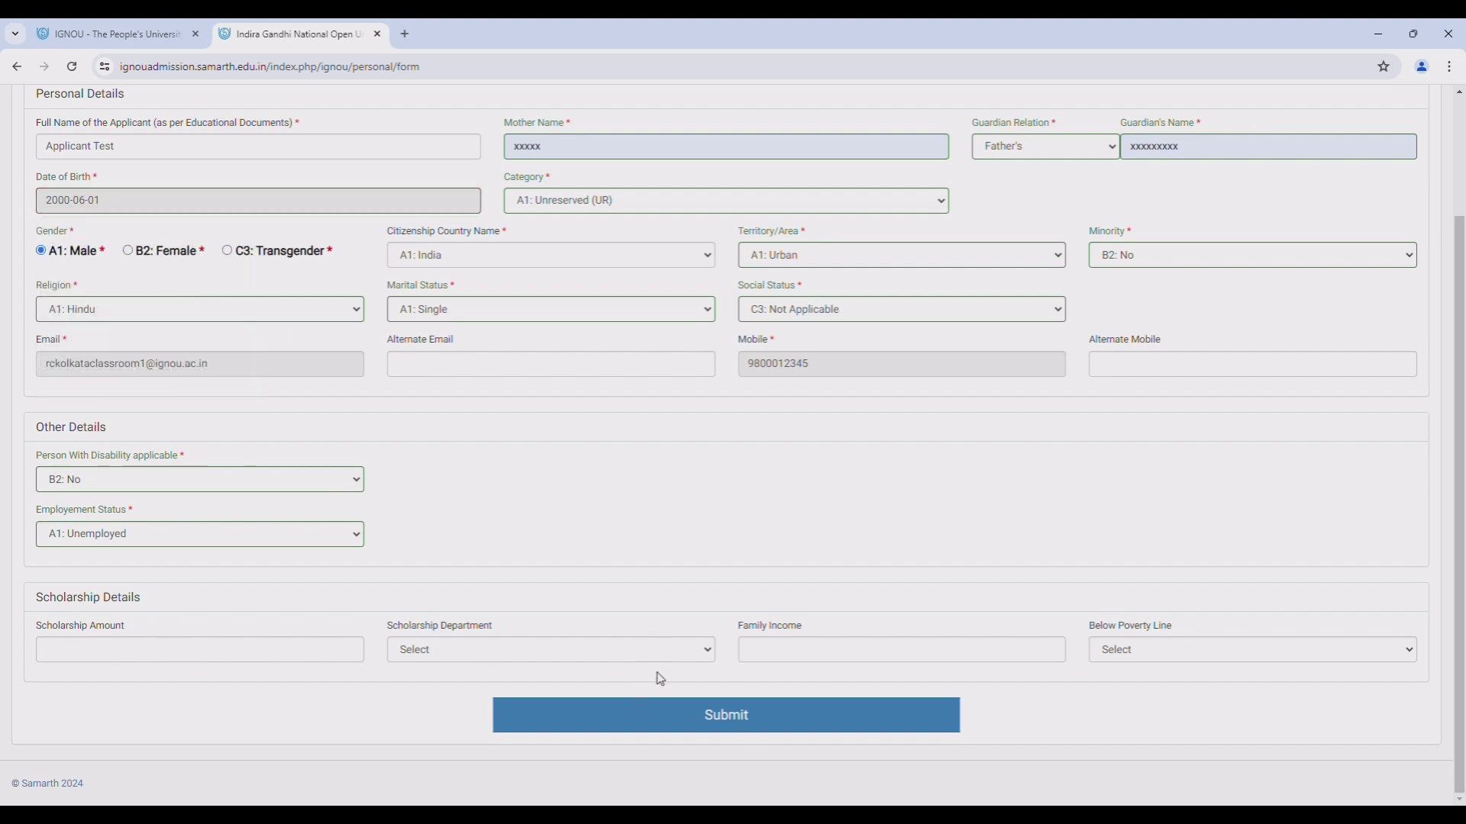
click(703, 726)
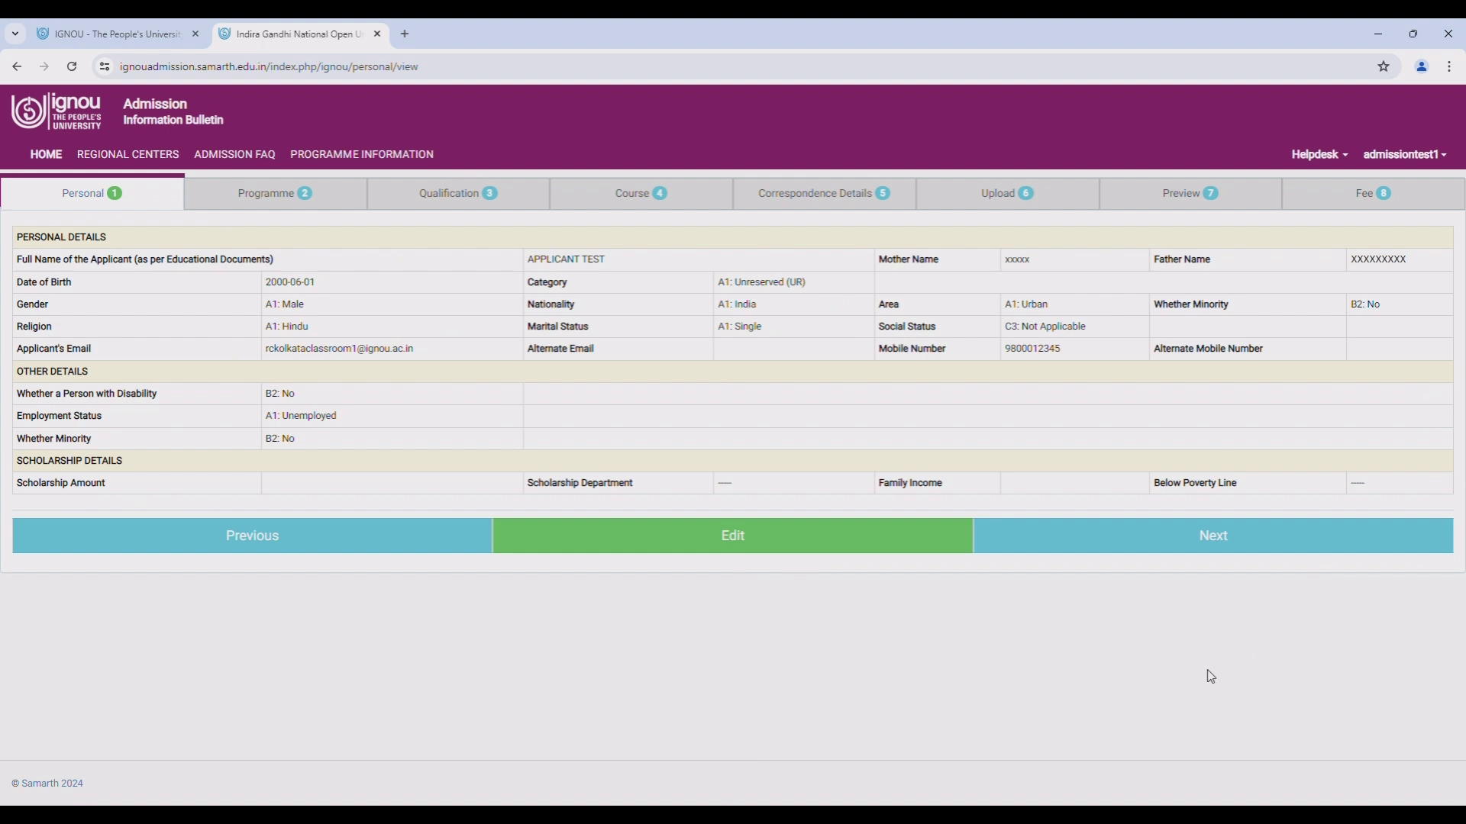
click(1222, 546)
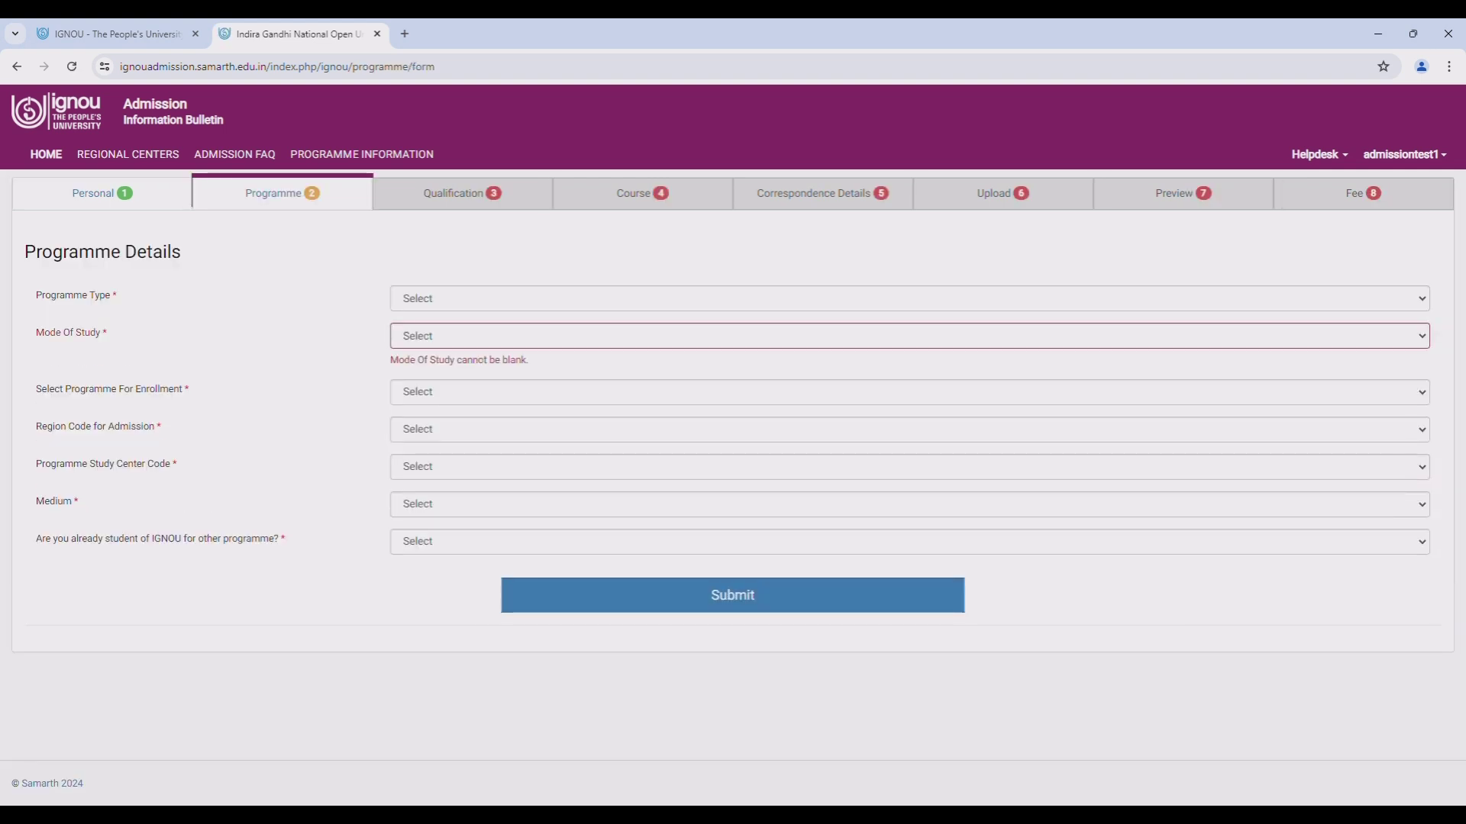
- Choose BACHELOR programme type, ODL mode, BAEGH English Honours, and region 28 Kolkata
click(512, 306)
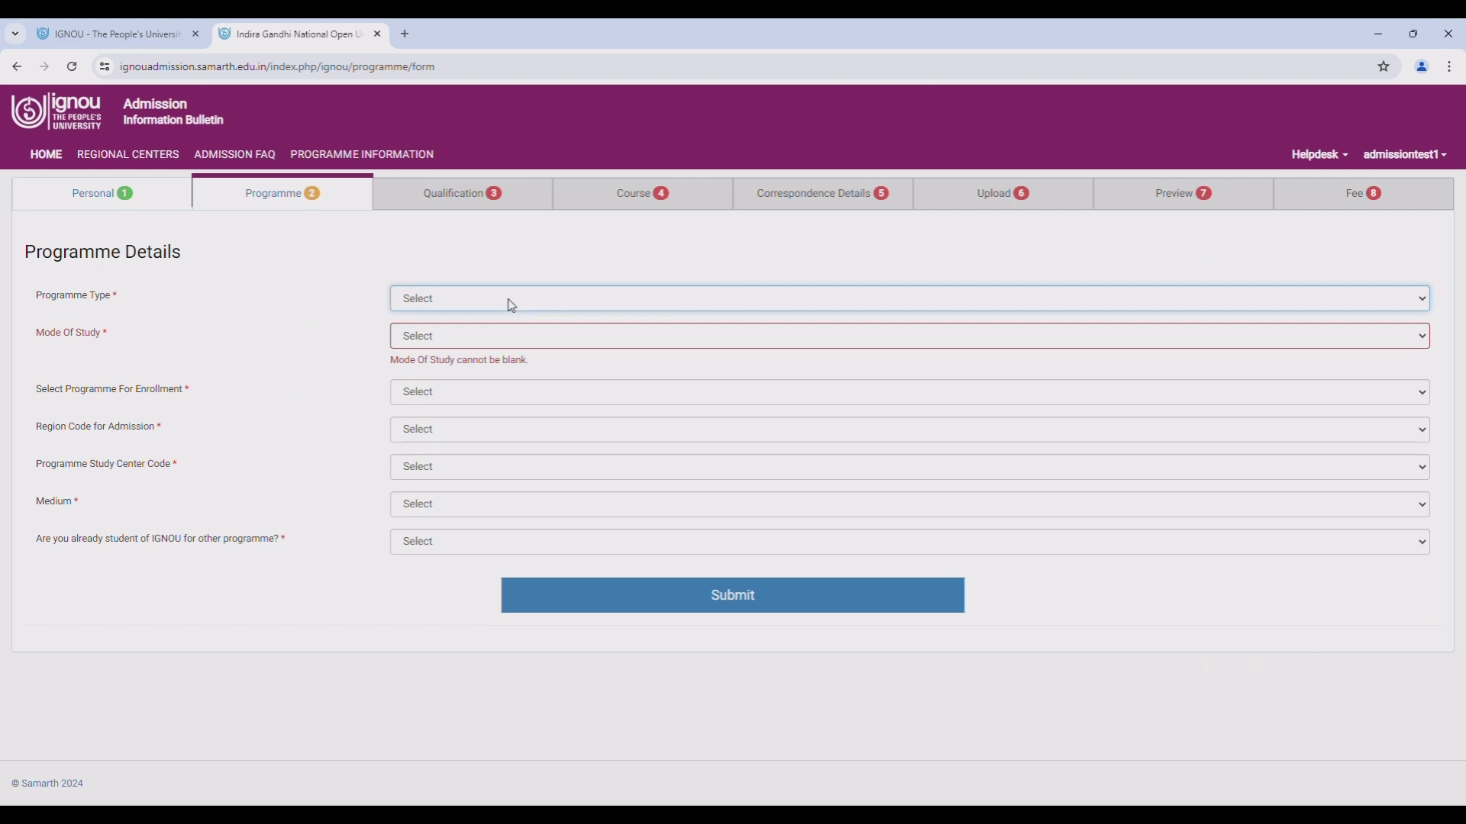
click(472, 337)
click(472, 350)
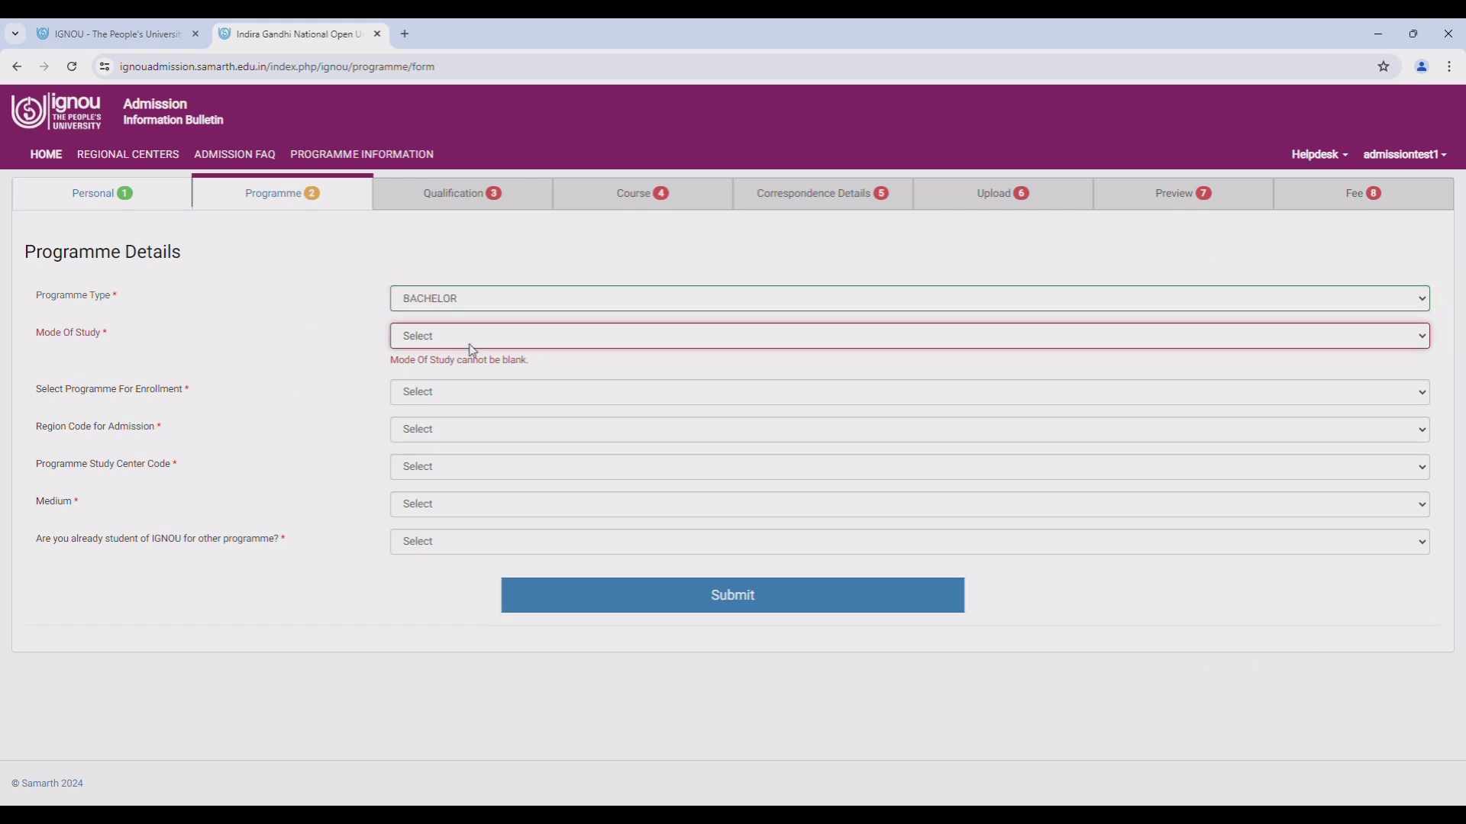
click(425, 373)
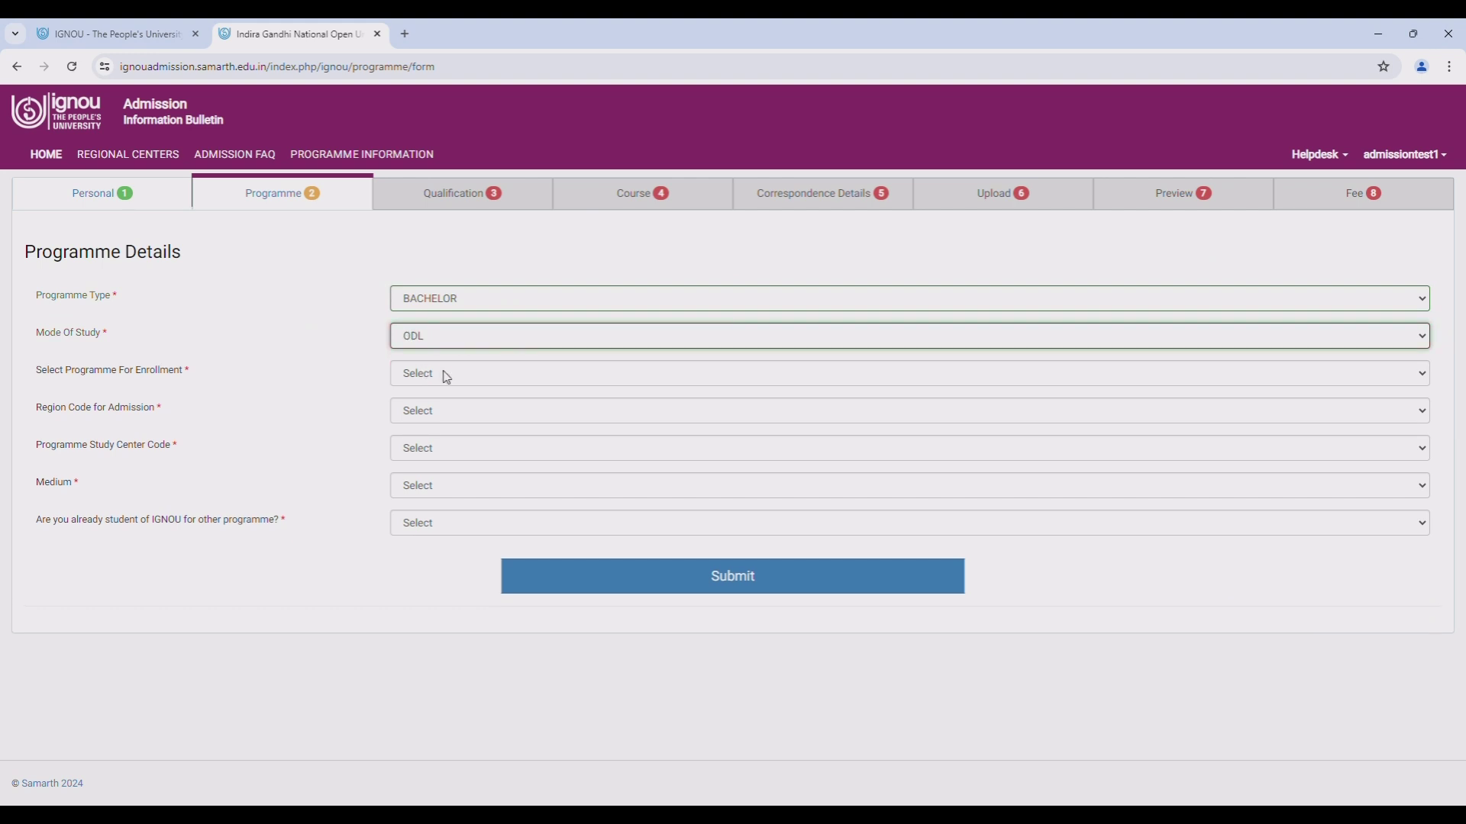
click(473, 381)
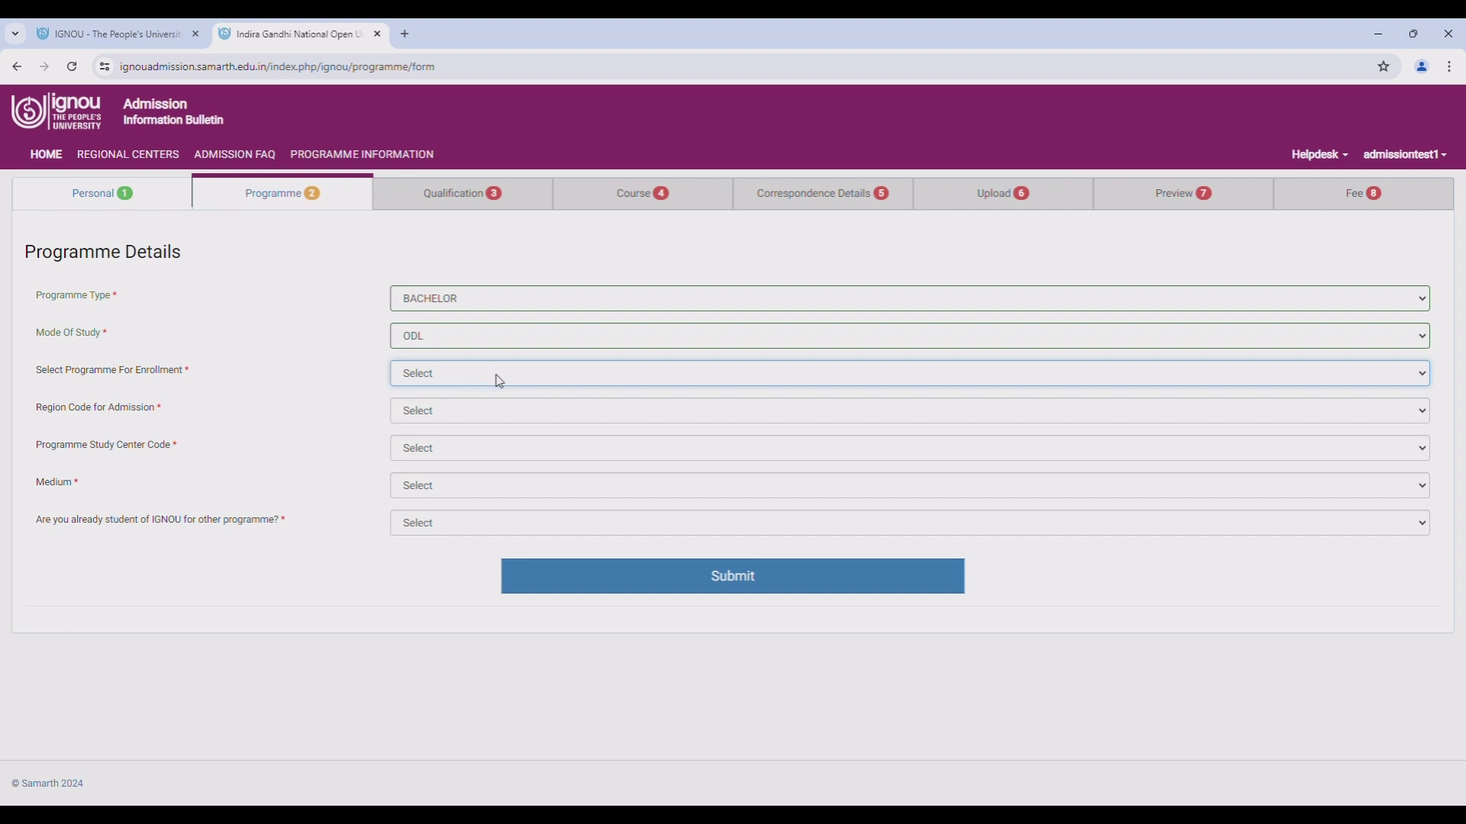
click(567, 467)
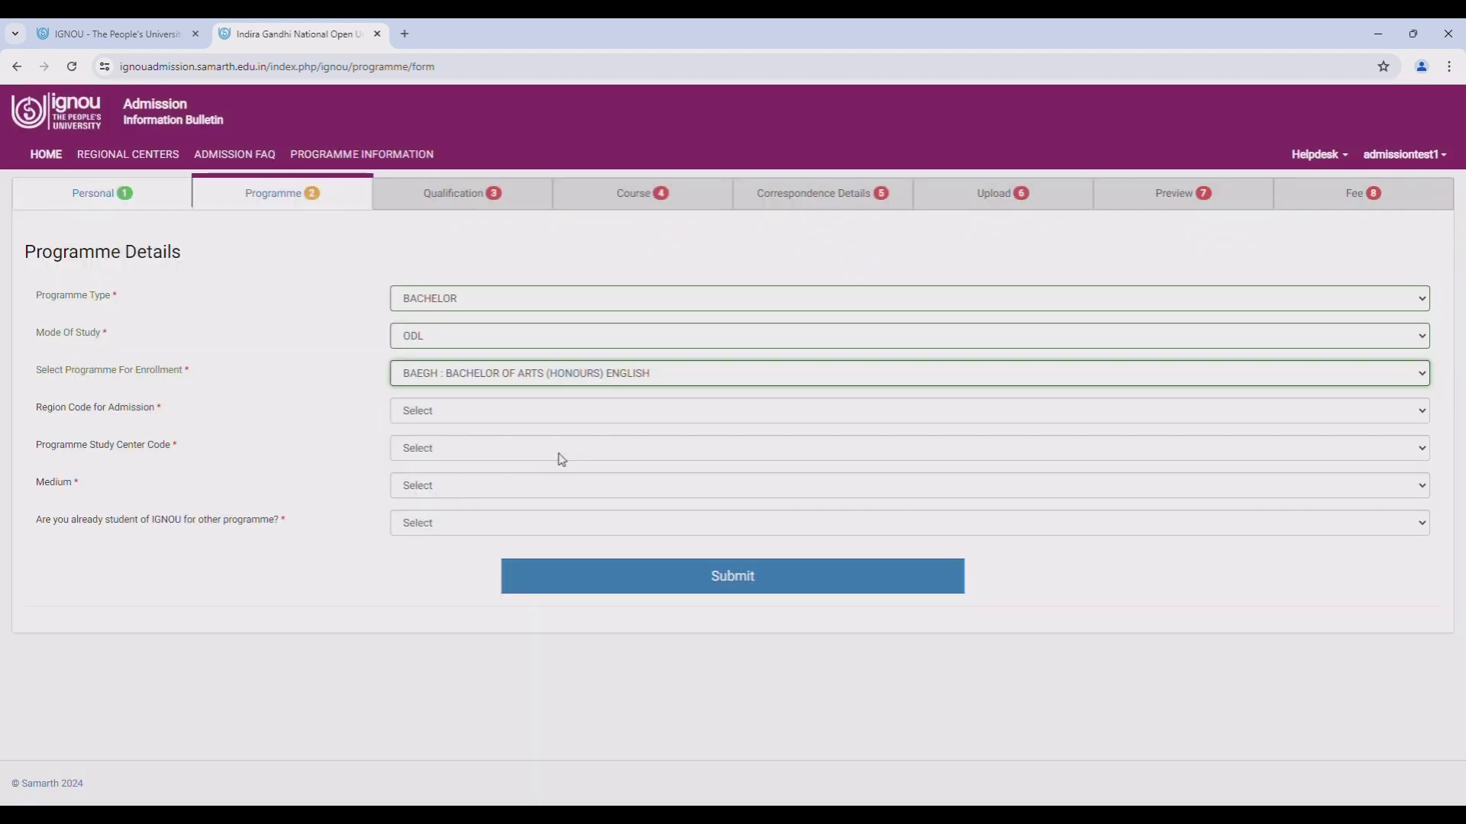
click(497, 410)
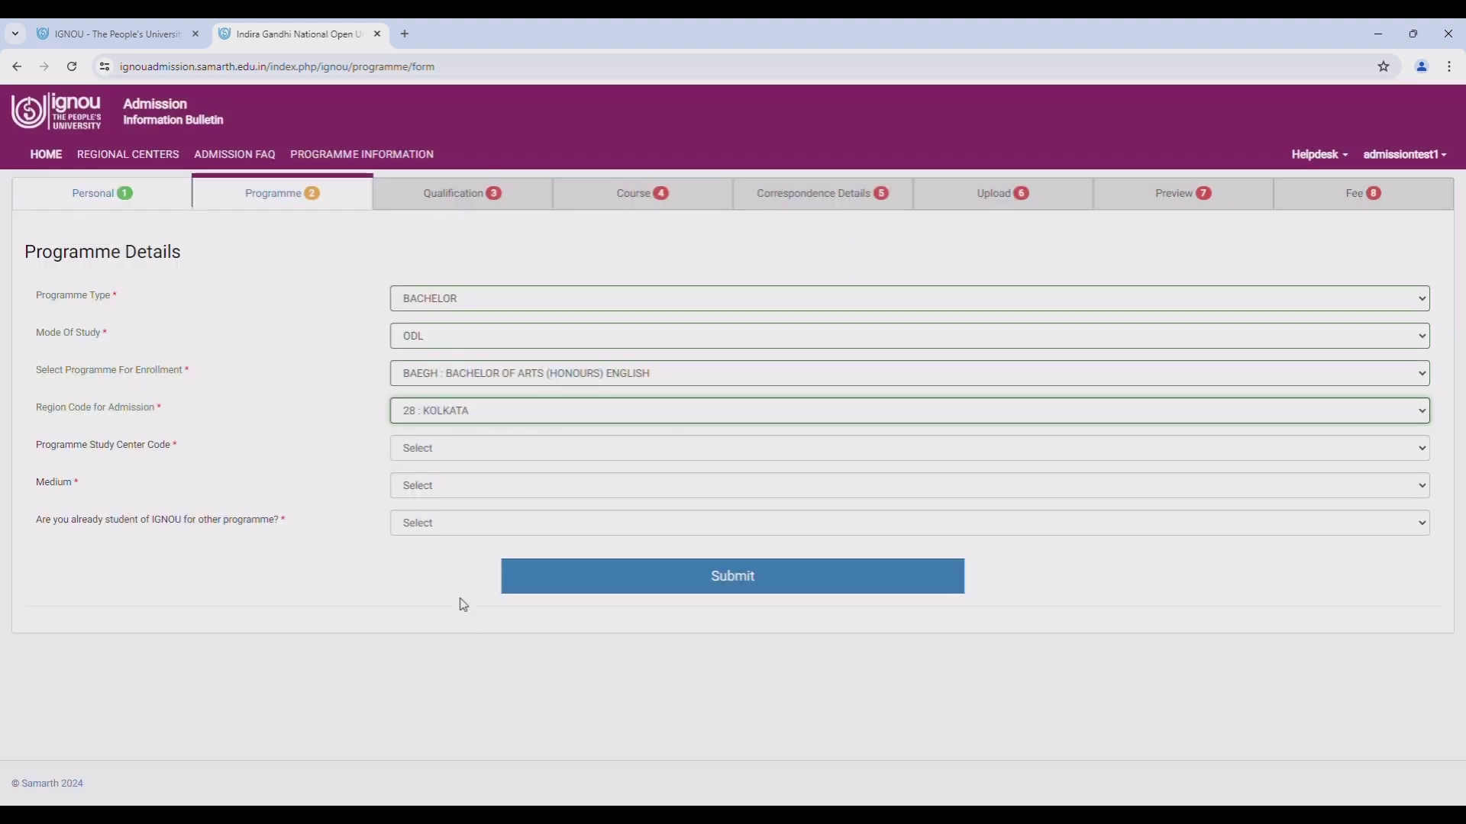
- Set study centre 28150, English medium, not an existing IGNOU student, then save and continue
click(467, 455)
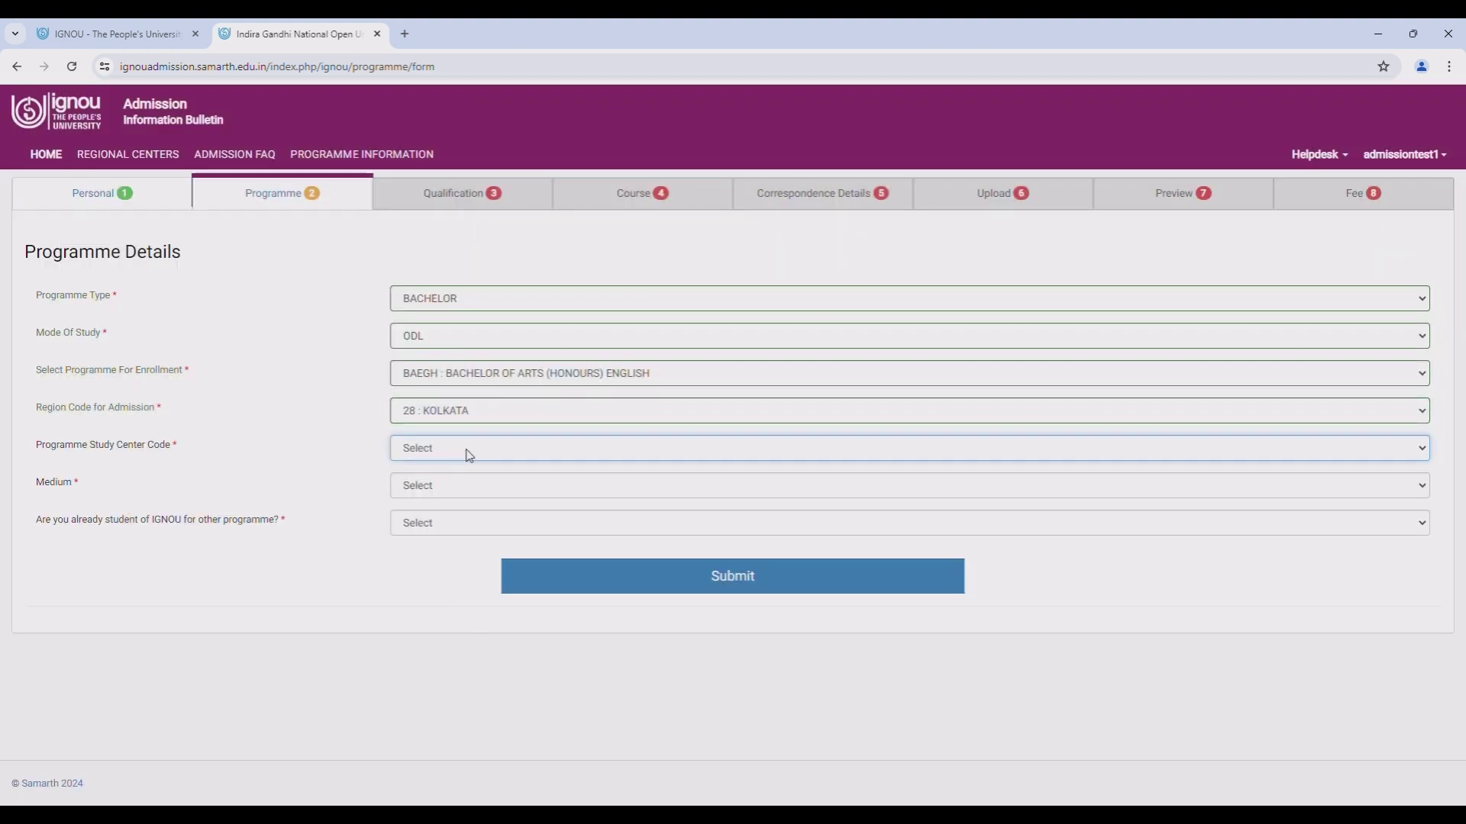
click(541, 621)
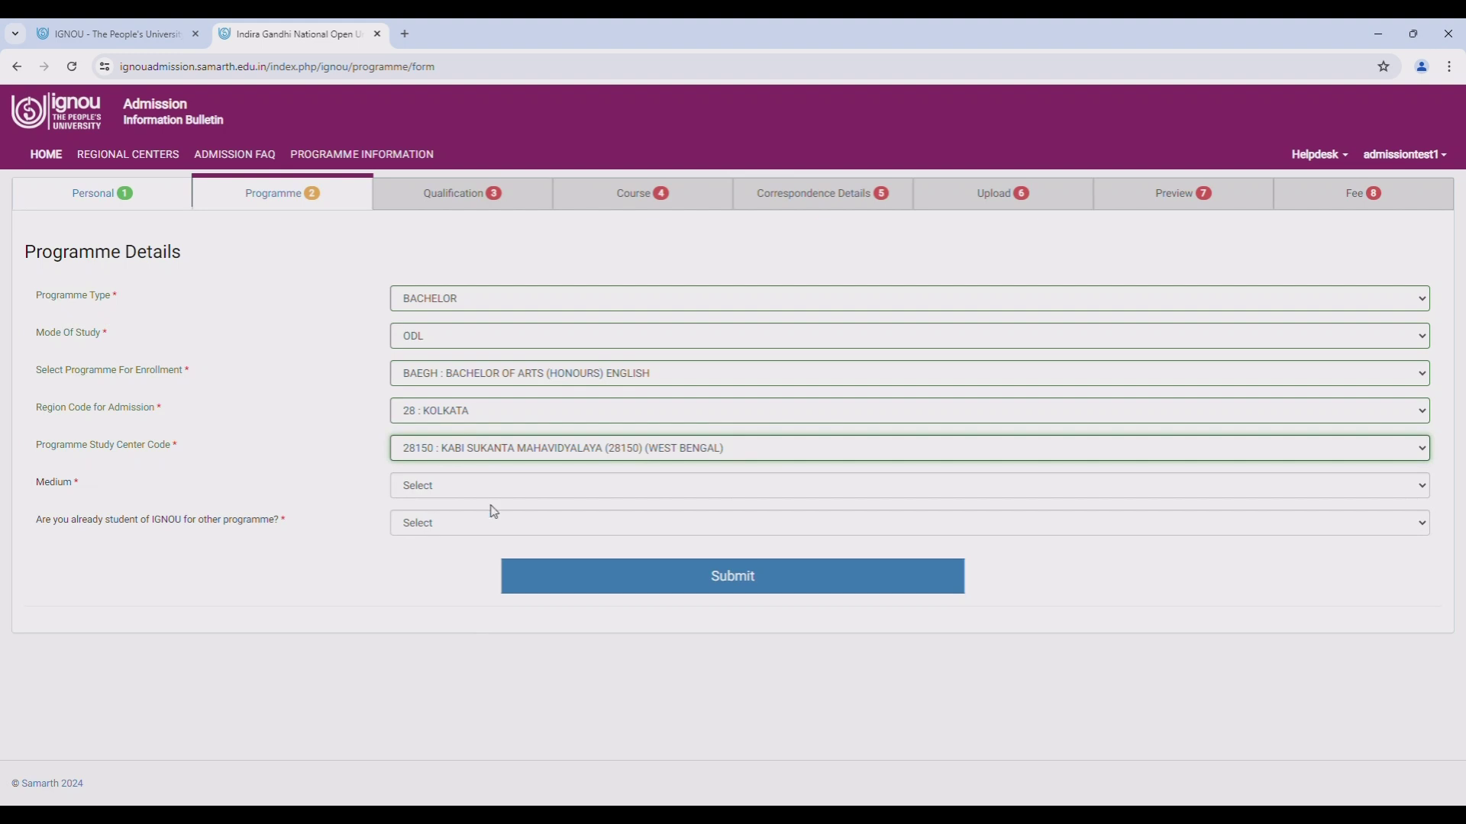
click(514, 490)
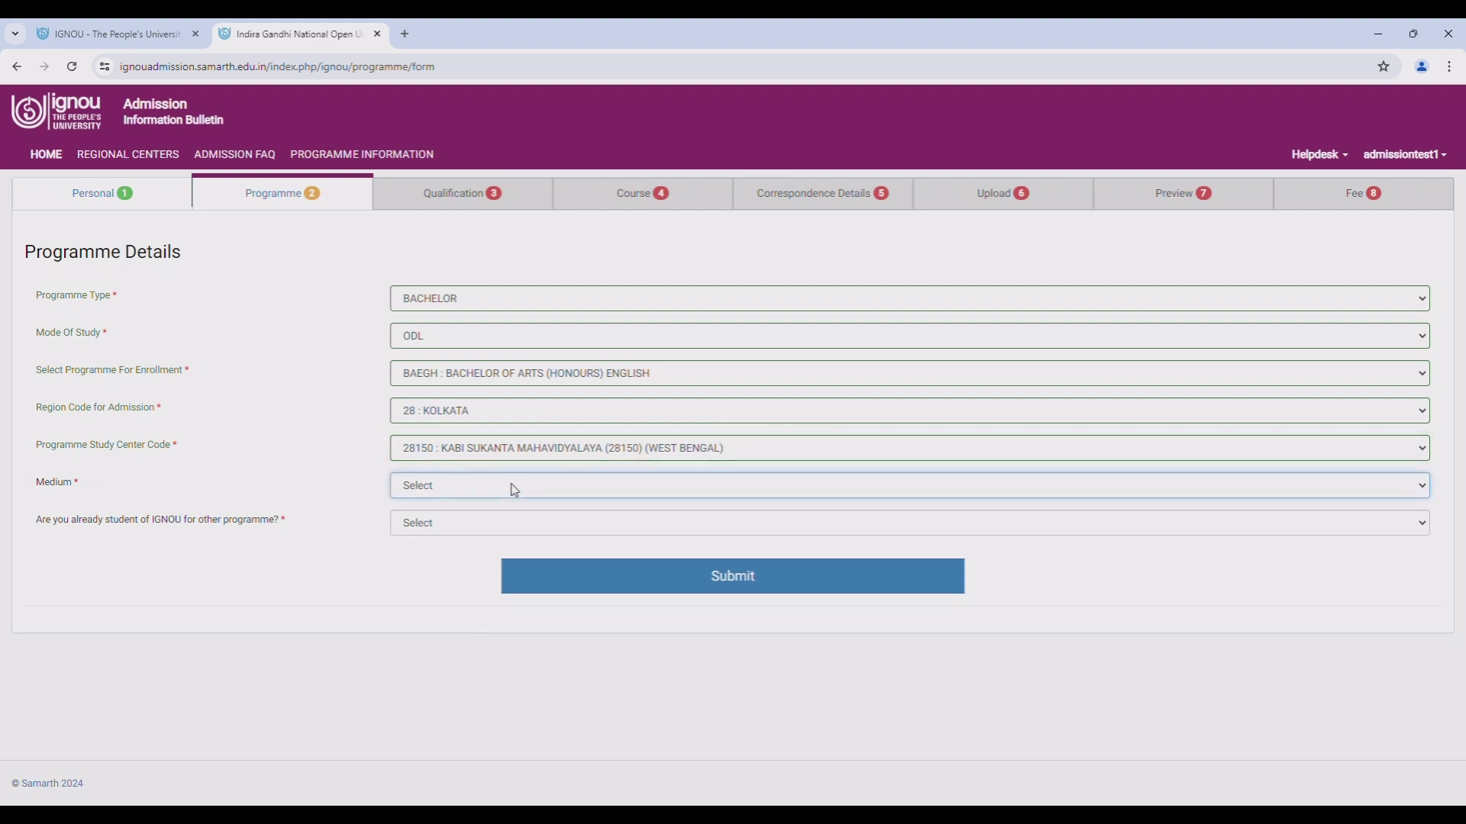
click(432, 528)
click(433, 530)
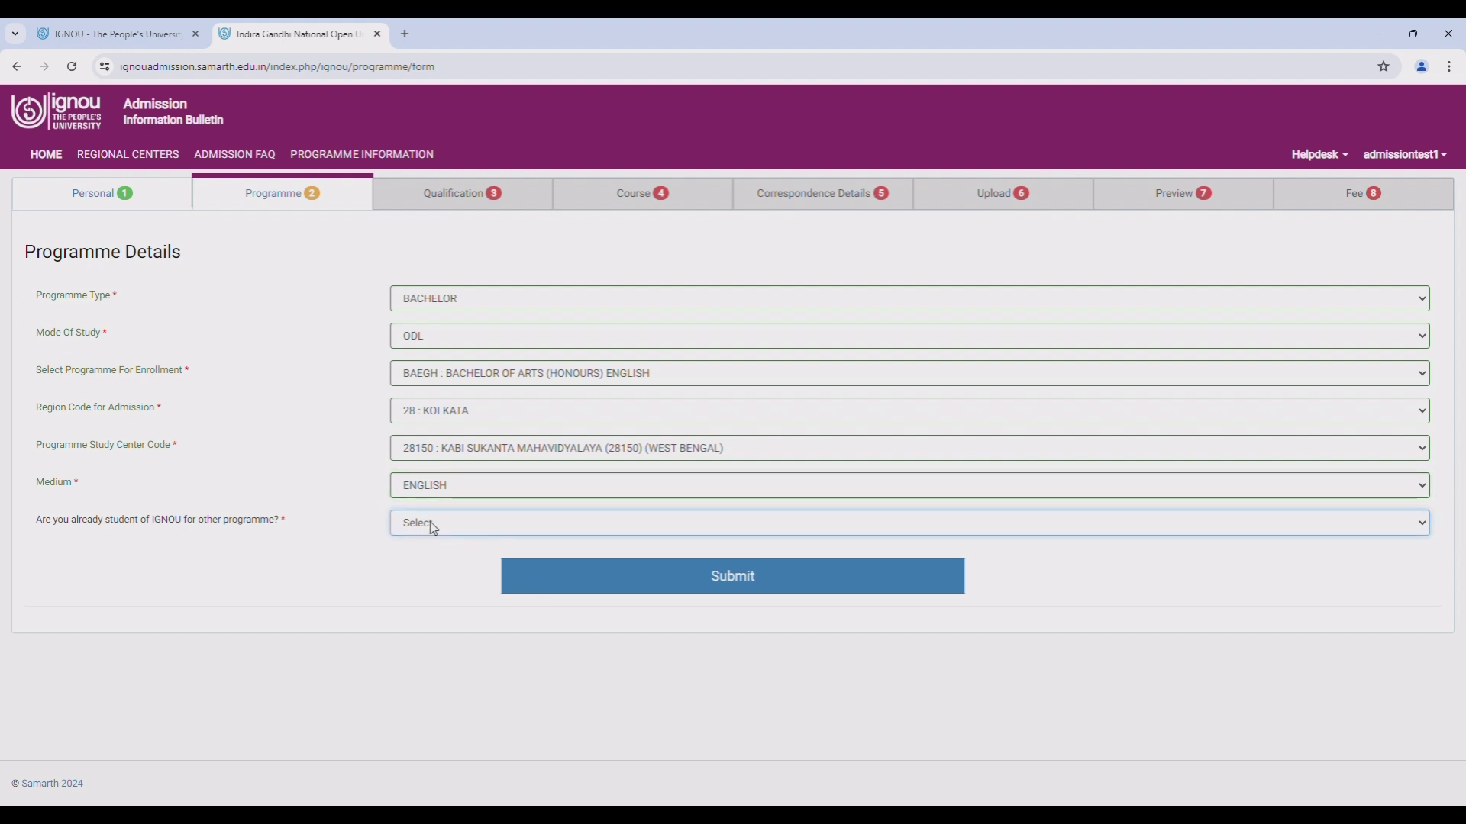
click(433, 578)
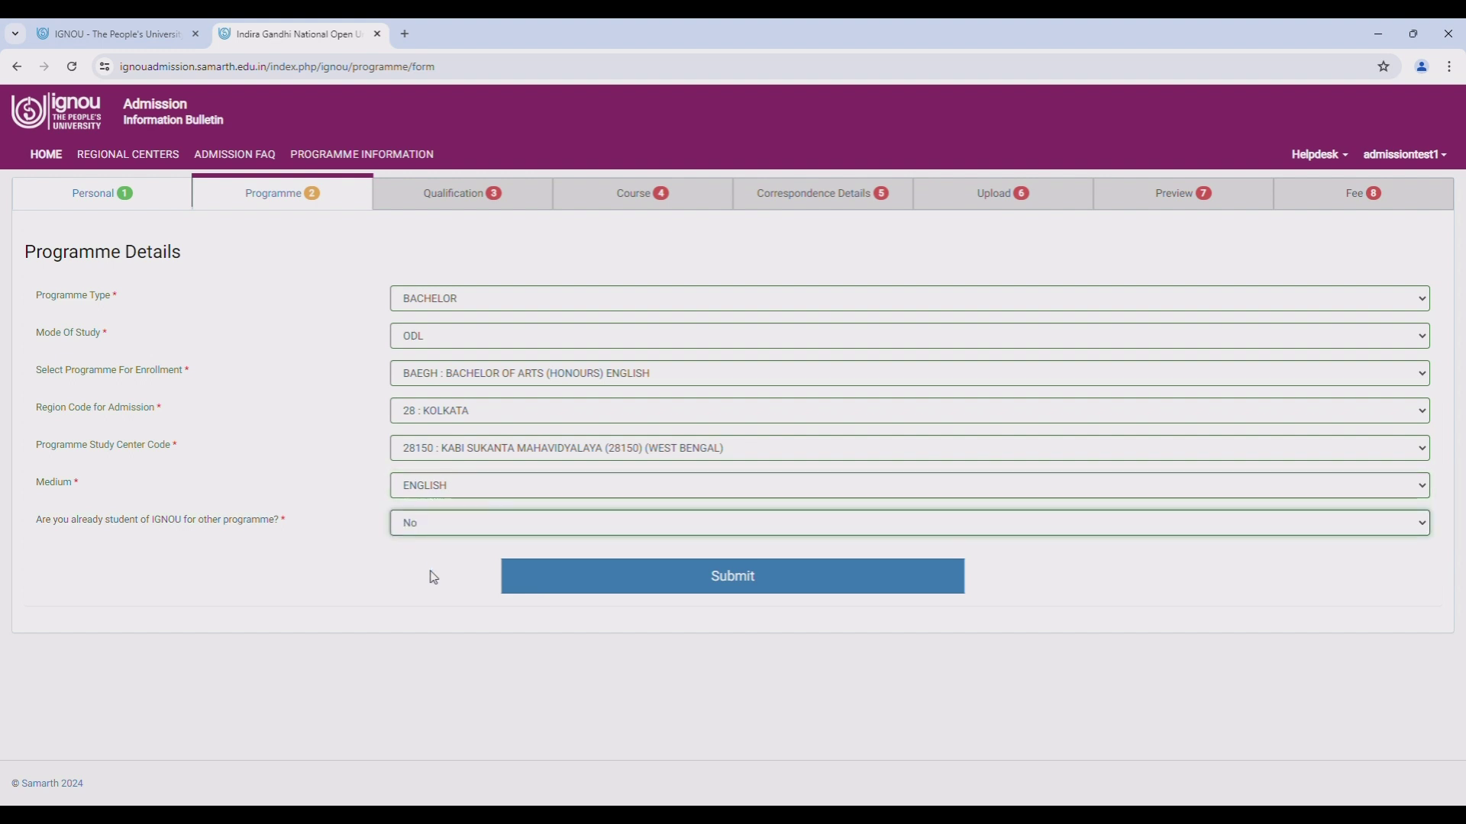
click(648, 589)
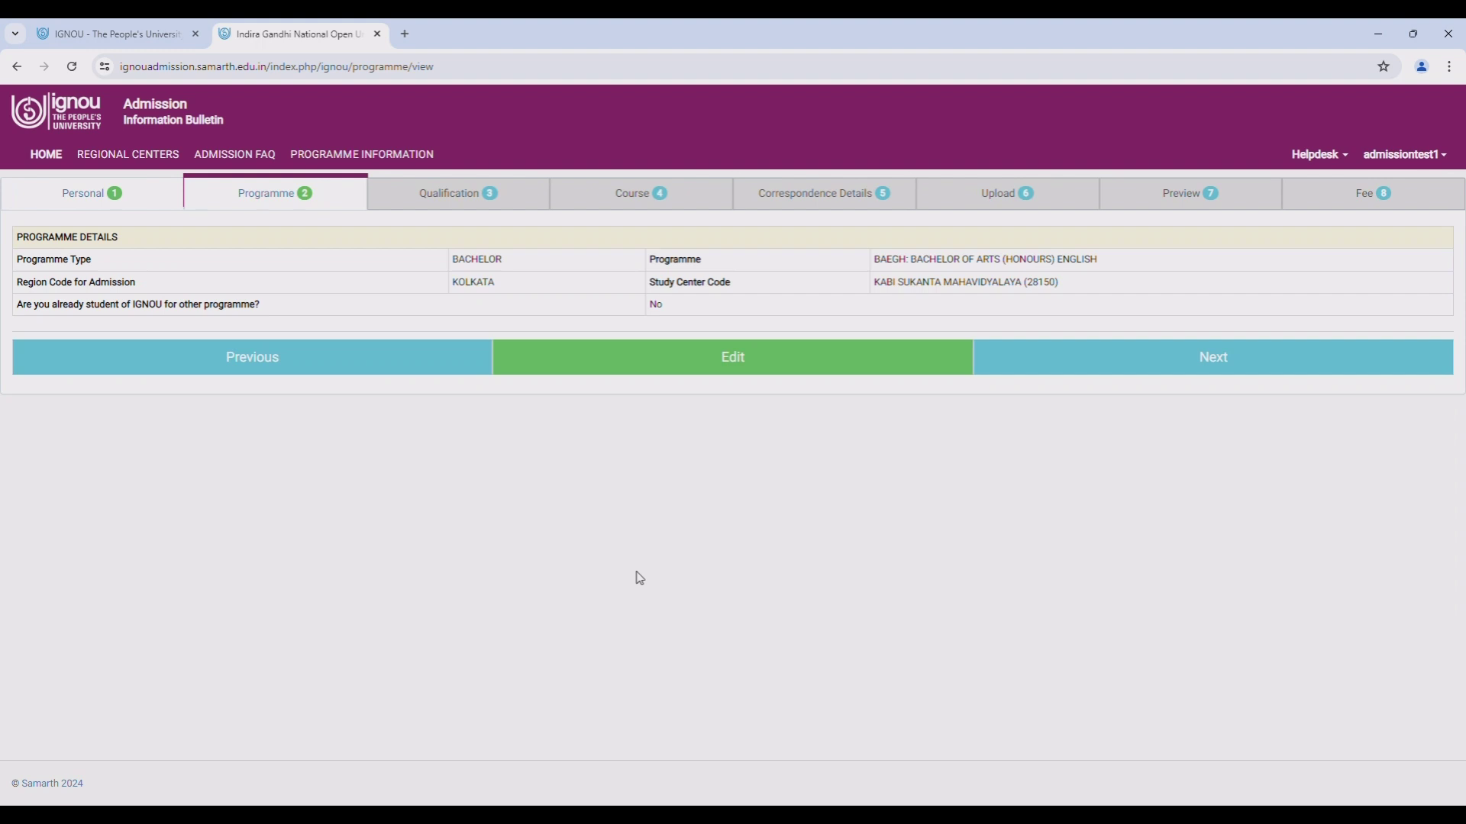
click(1231, 359)
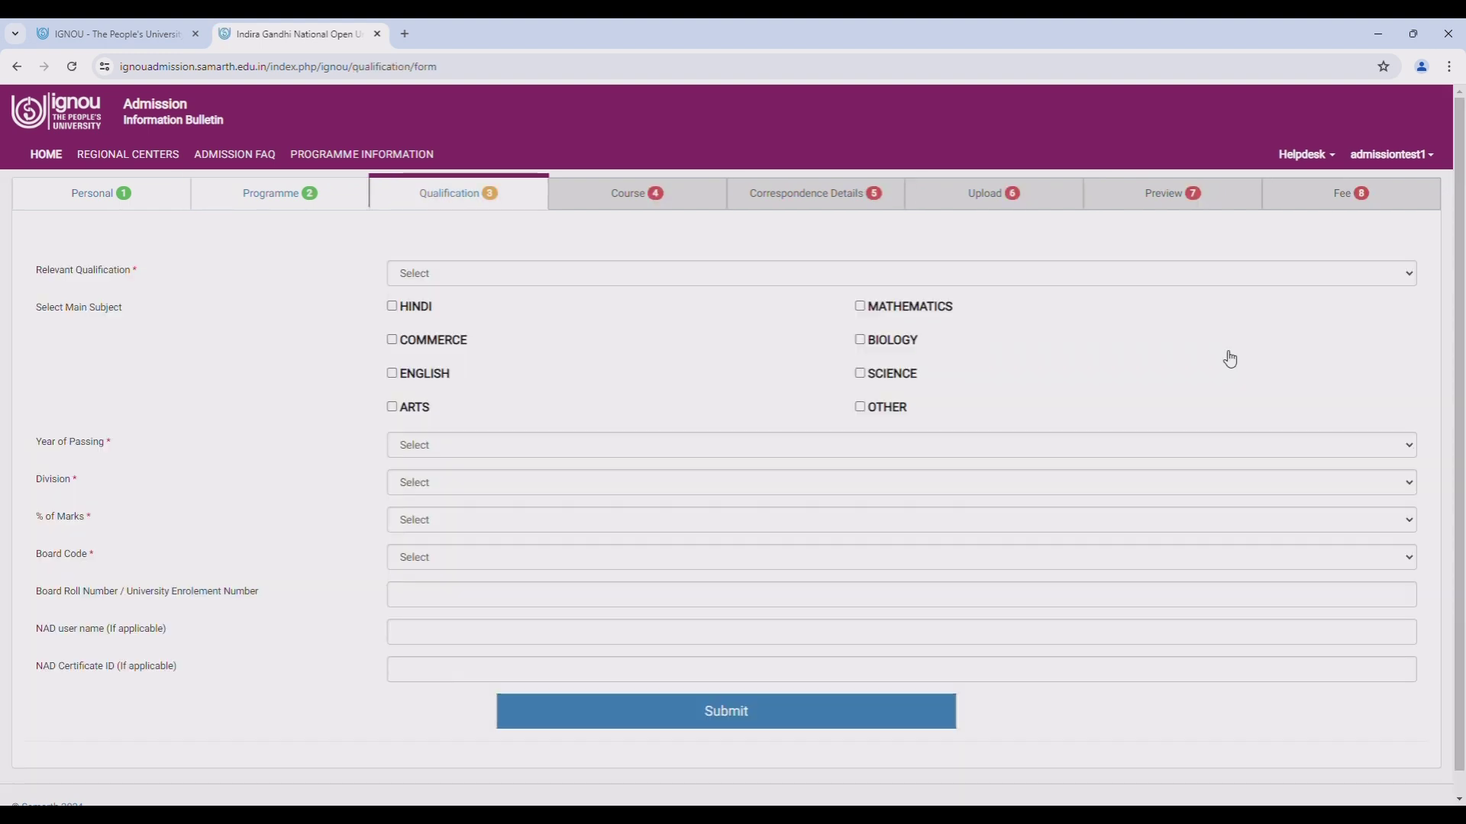
- Enter 10+2 qualification with First division, 65% marks and board code 2802, then save
click(482, 282)
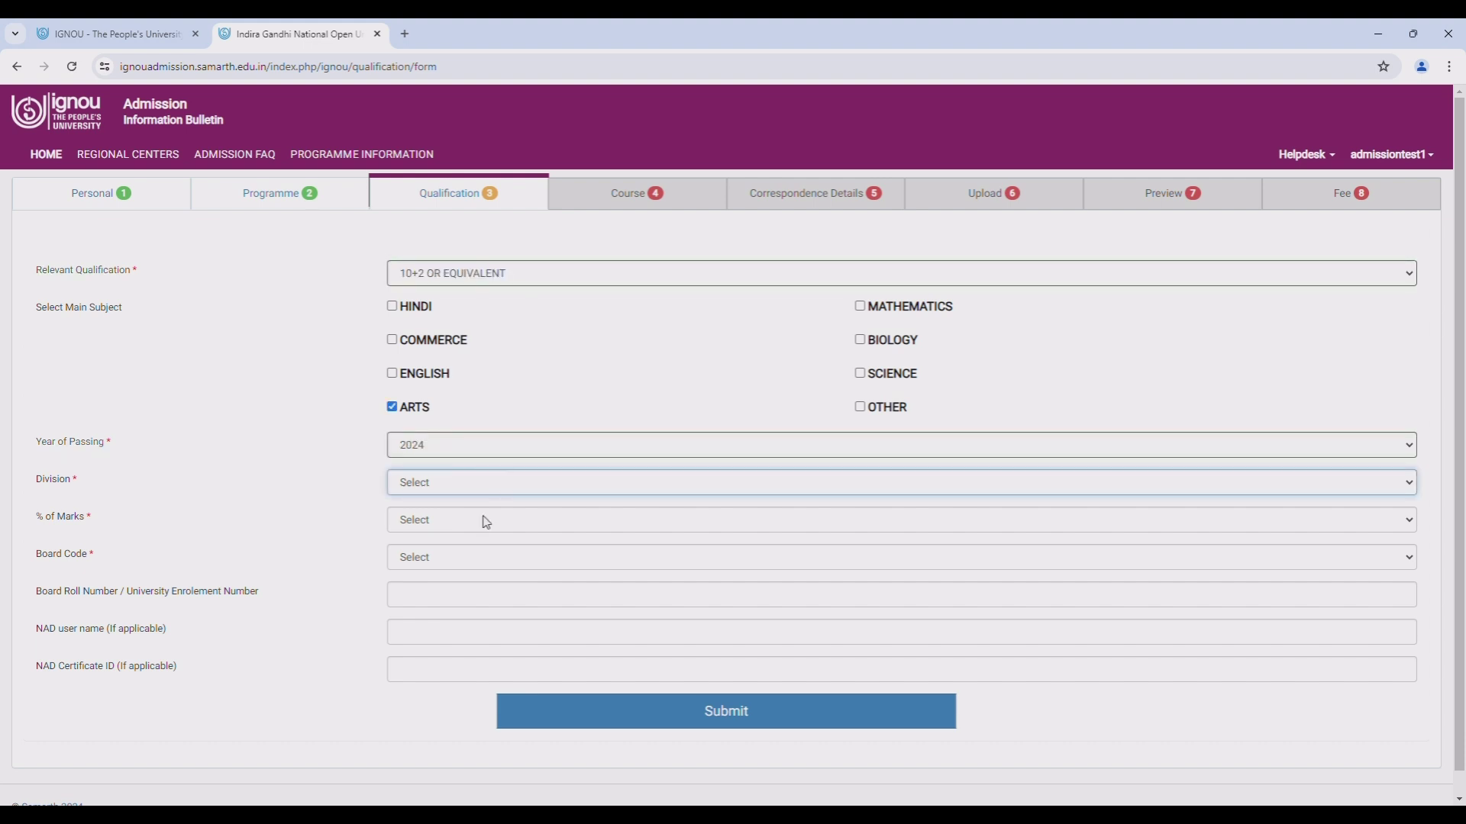
key(Down)
key(Tab)
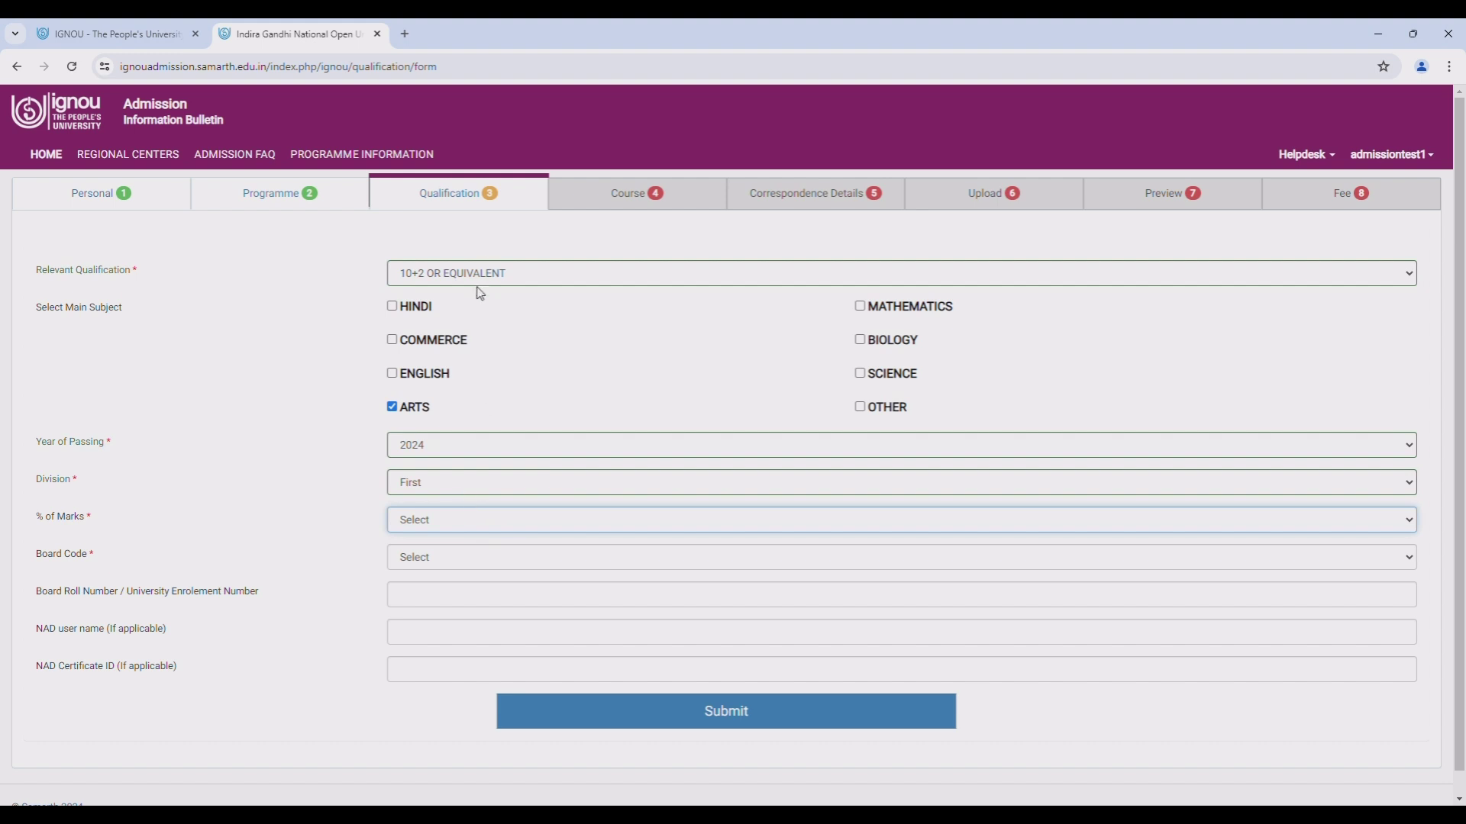
text(65)
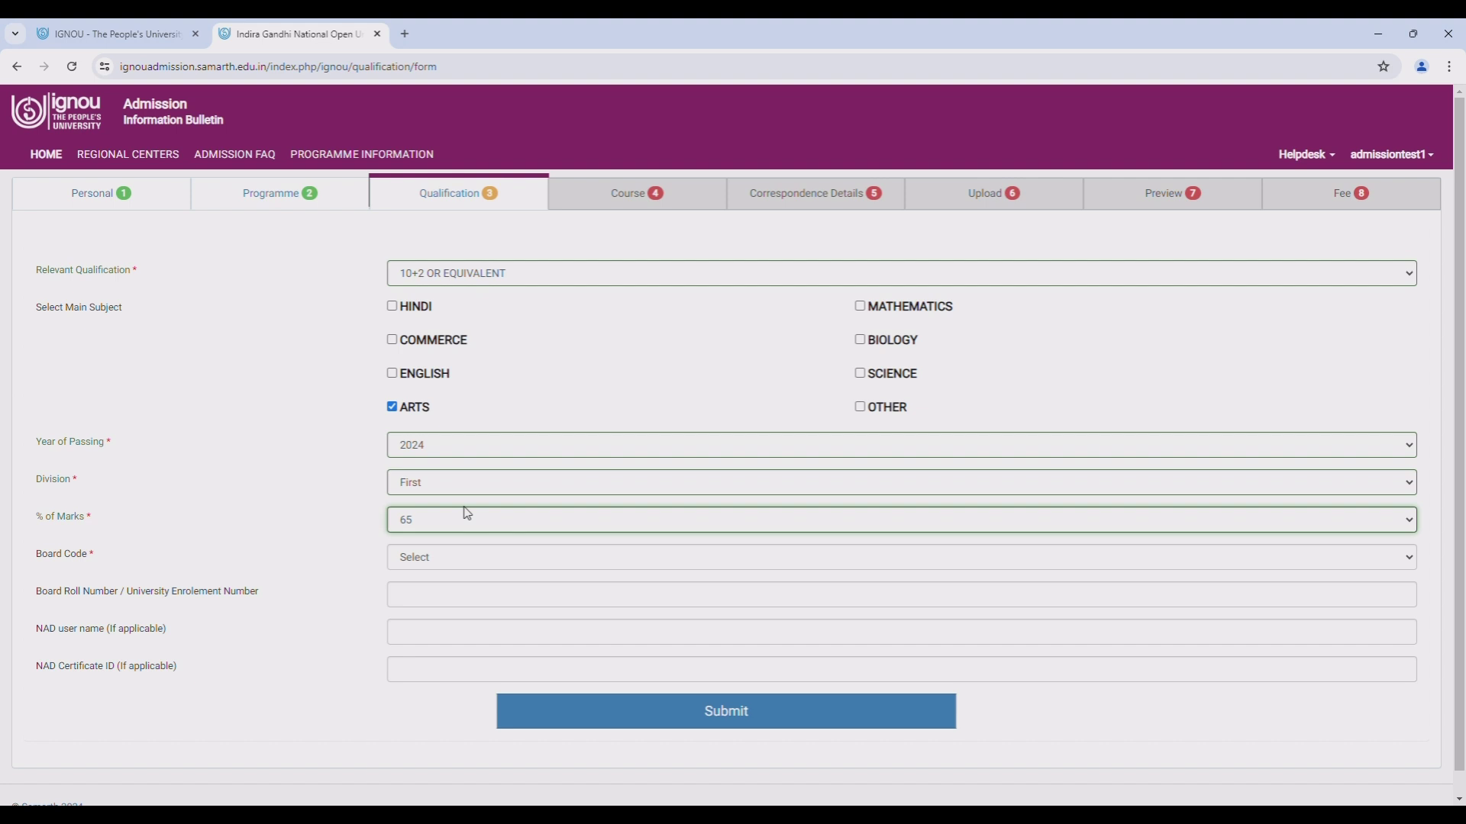
key(Tab)
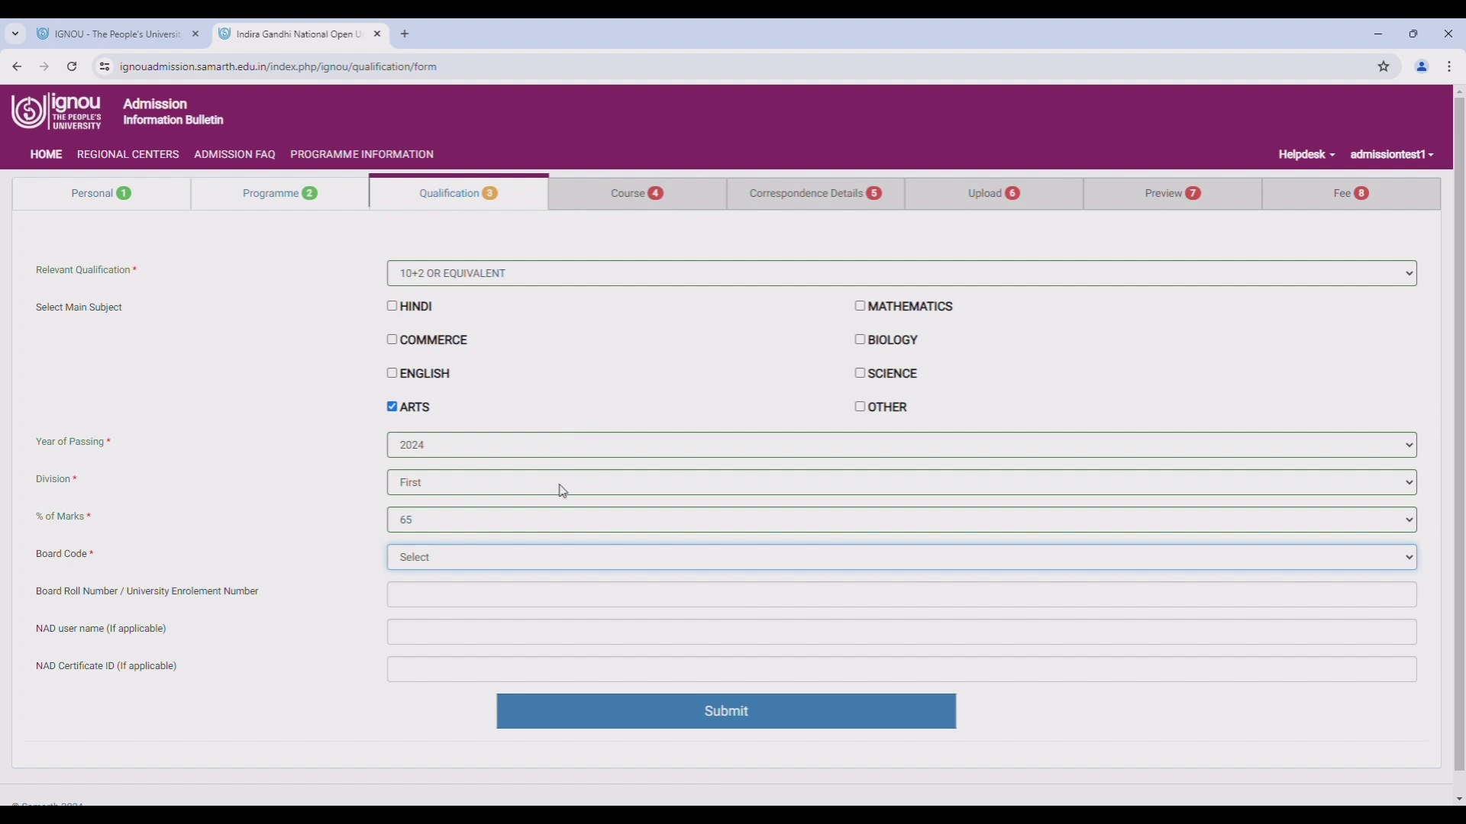
text(2802 : WBSE : WEST BENGAL COUNCIL OF HIGHER SECONDRY EDUCATION)
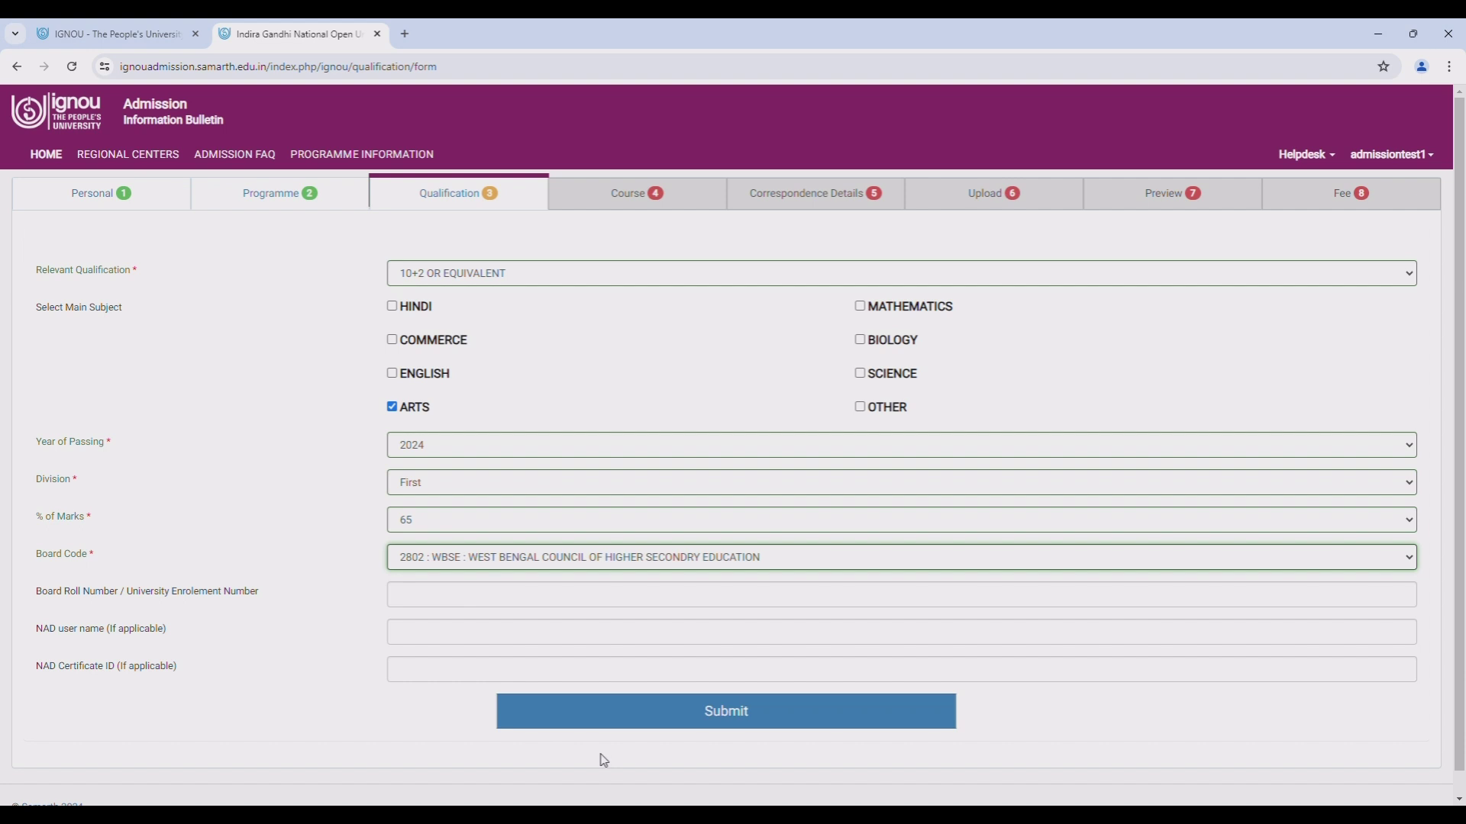
click(701, 718)
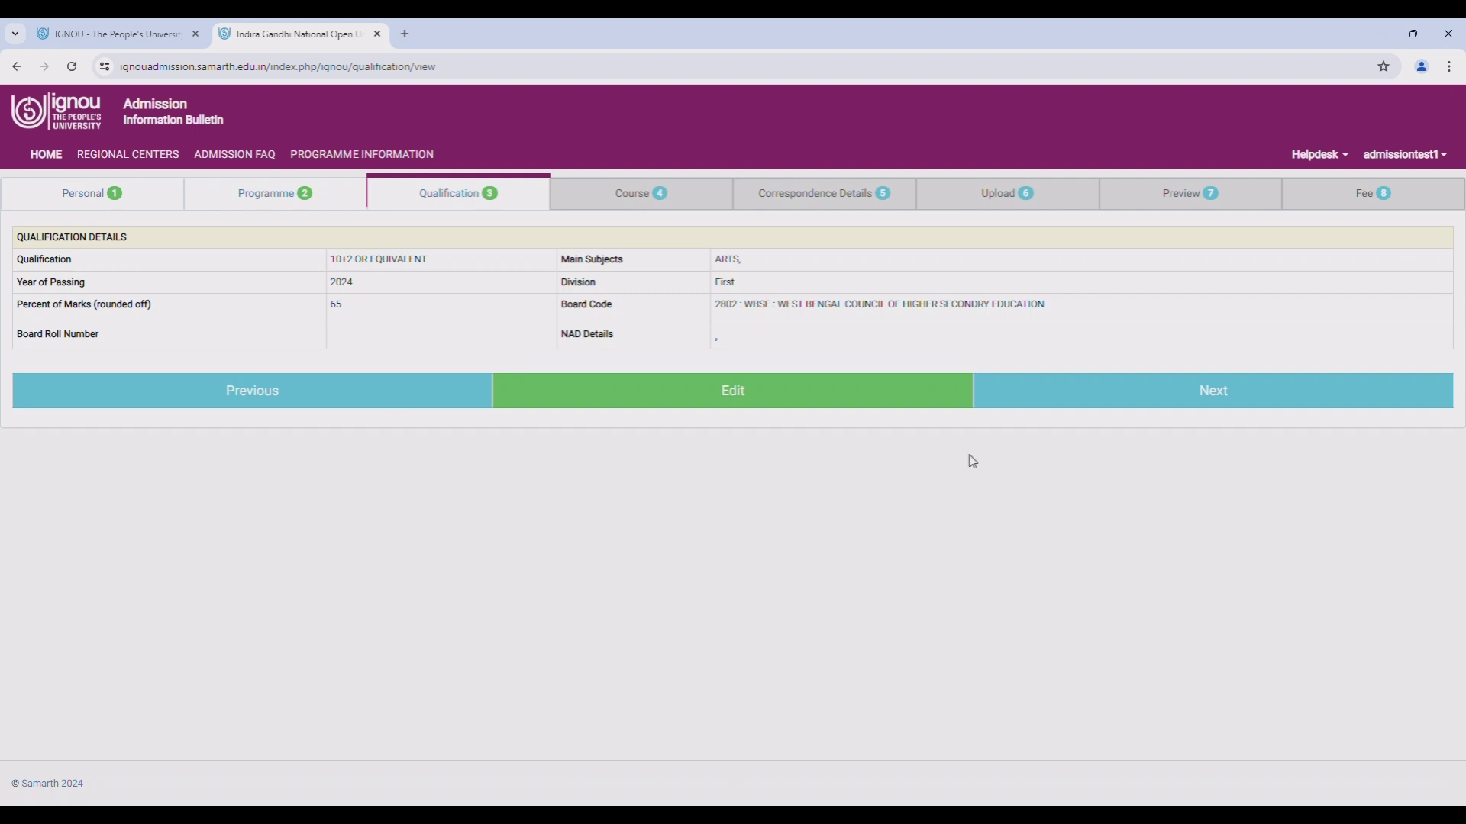
click(1228, 399)
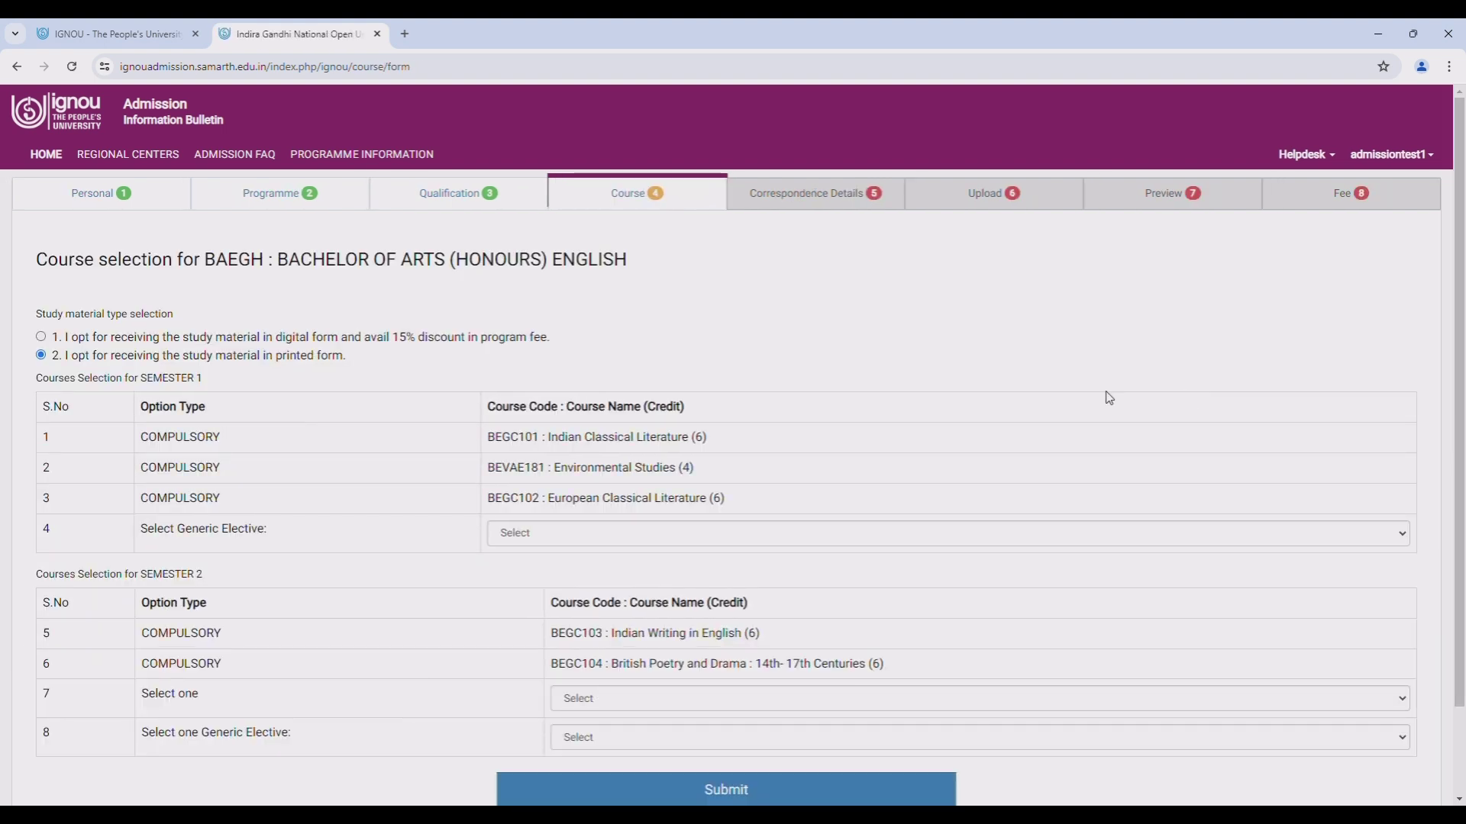
- Select General Psychology, English Communication Skills and Youth, Gender and Identity, then save the courses
scroll(1072, 413, down, 2)
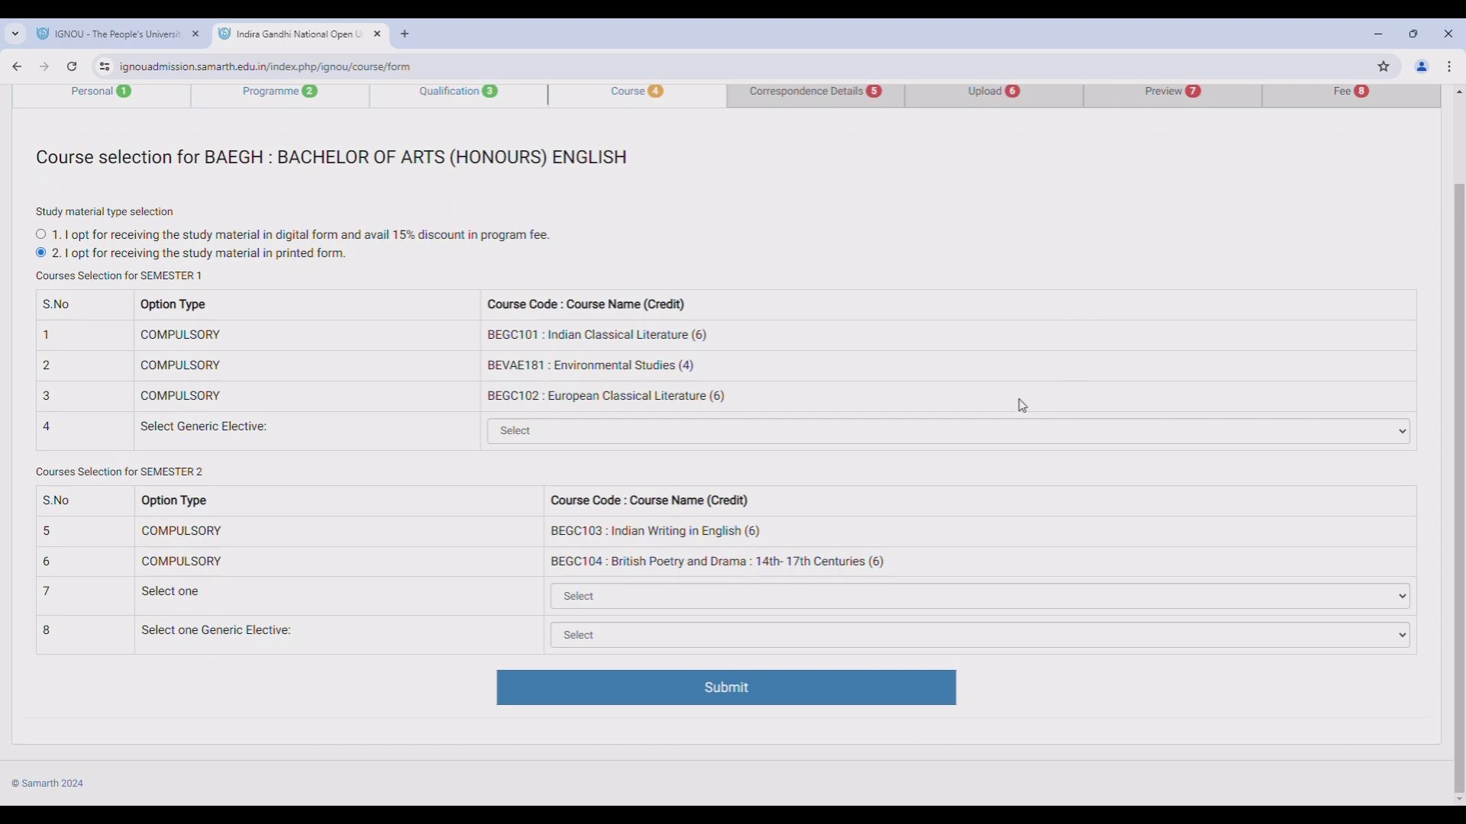
click(735, 441)
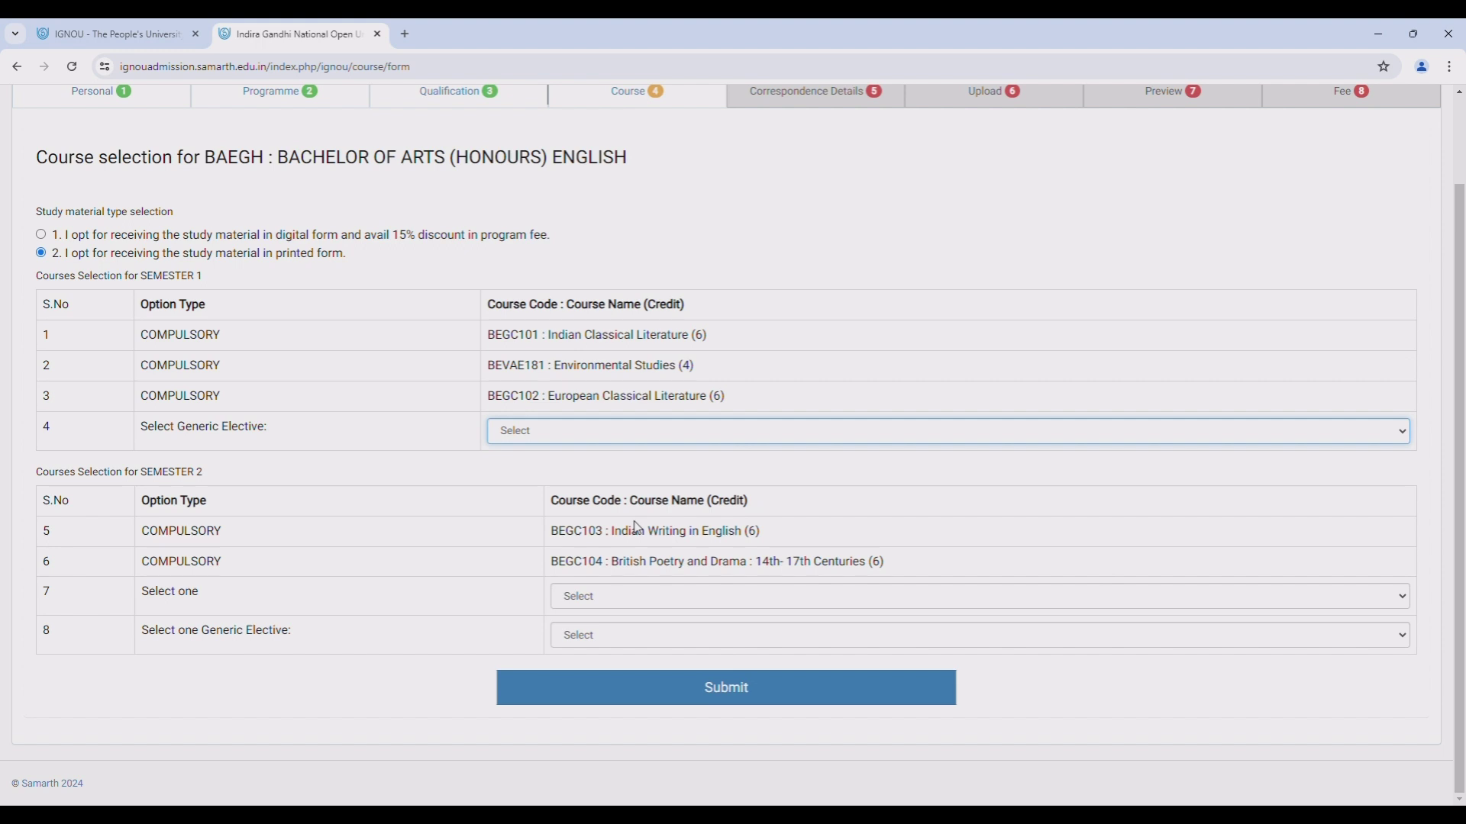
key(Down)
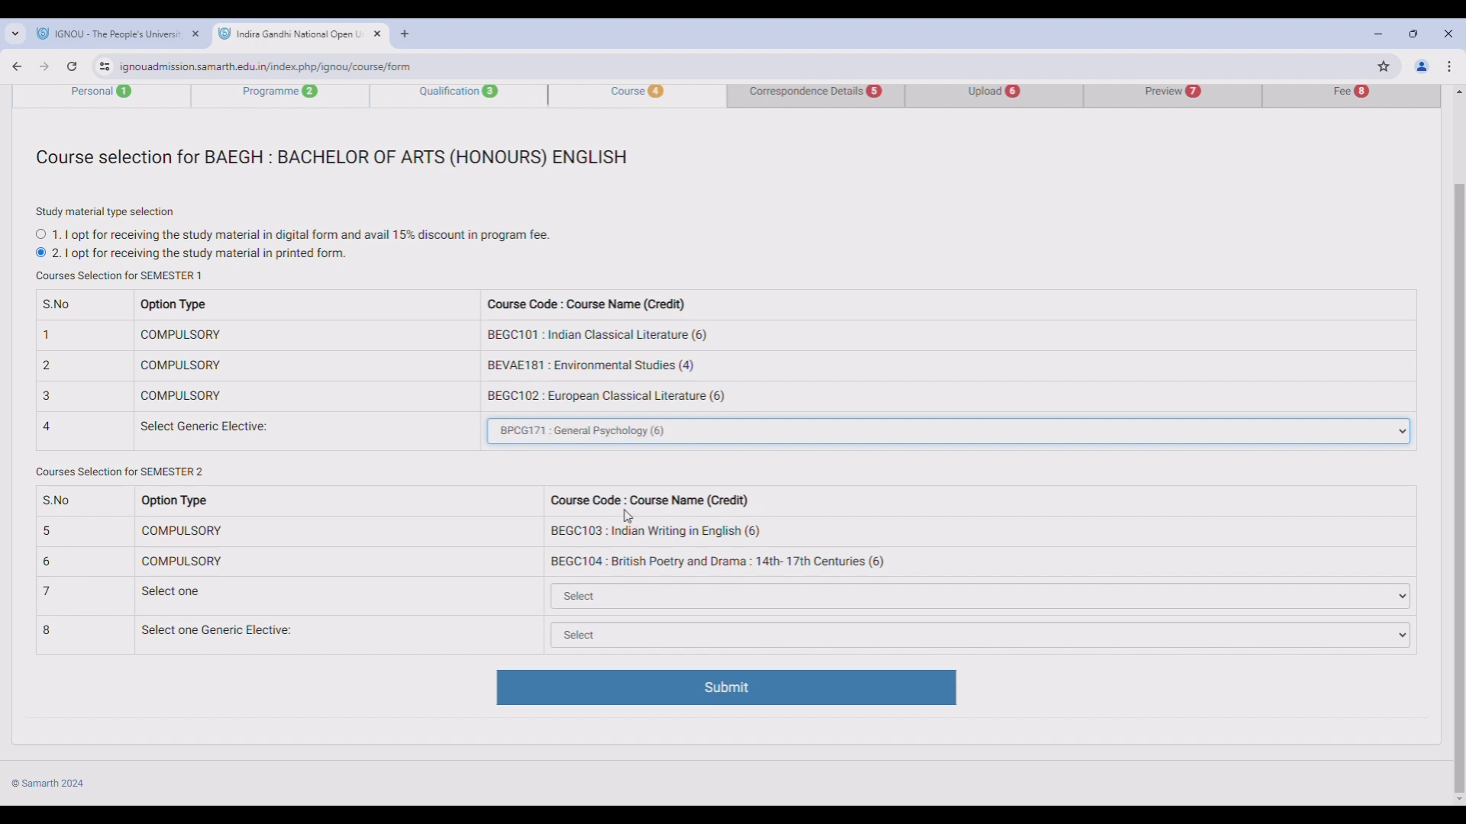
key(Tab)
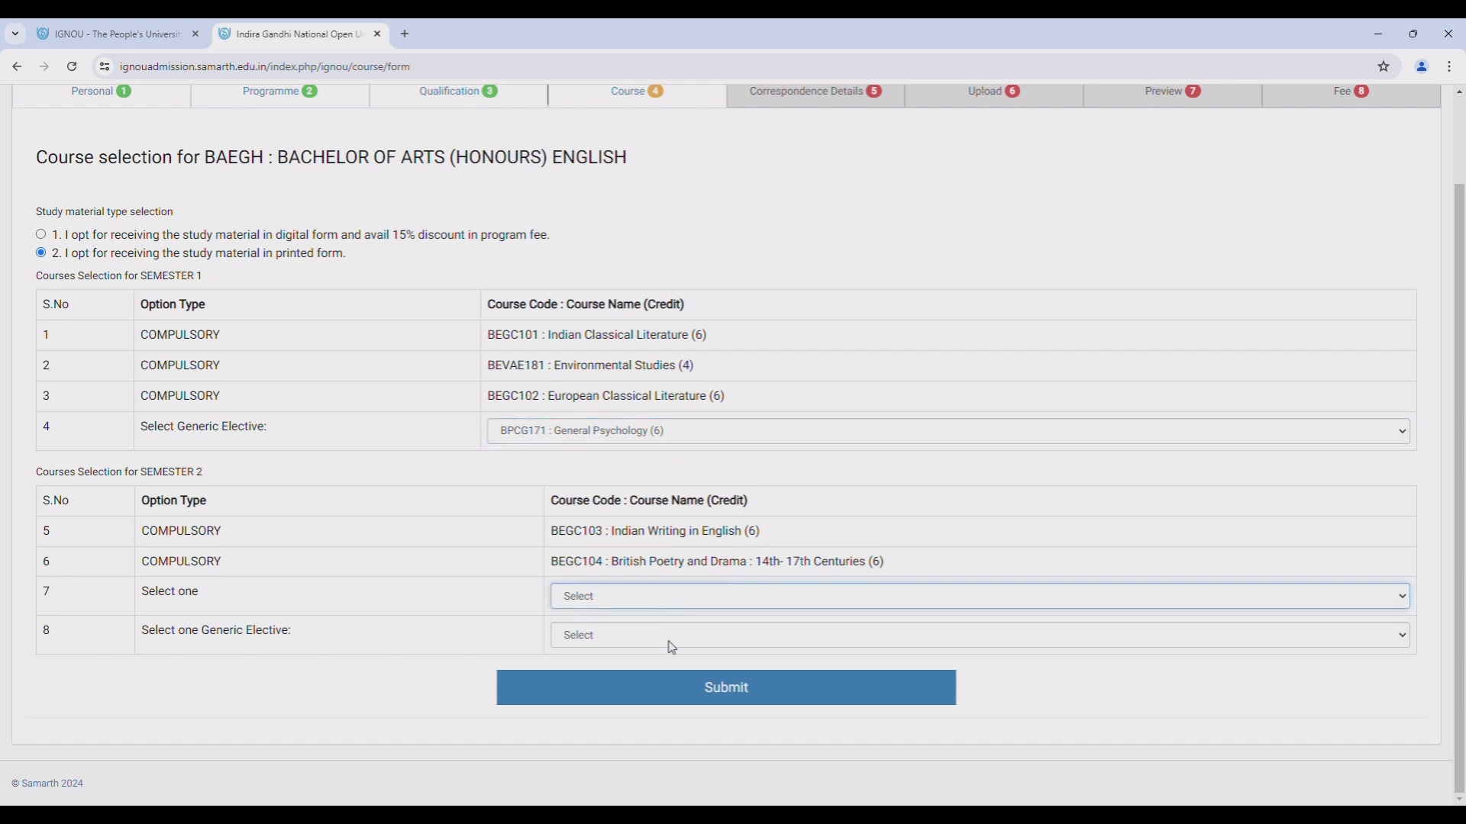
key(Down)
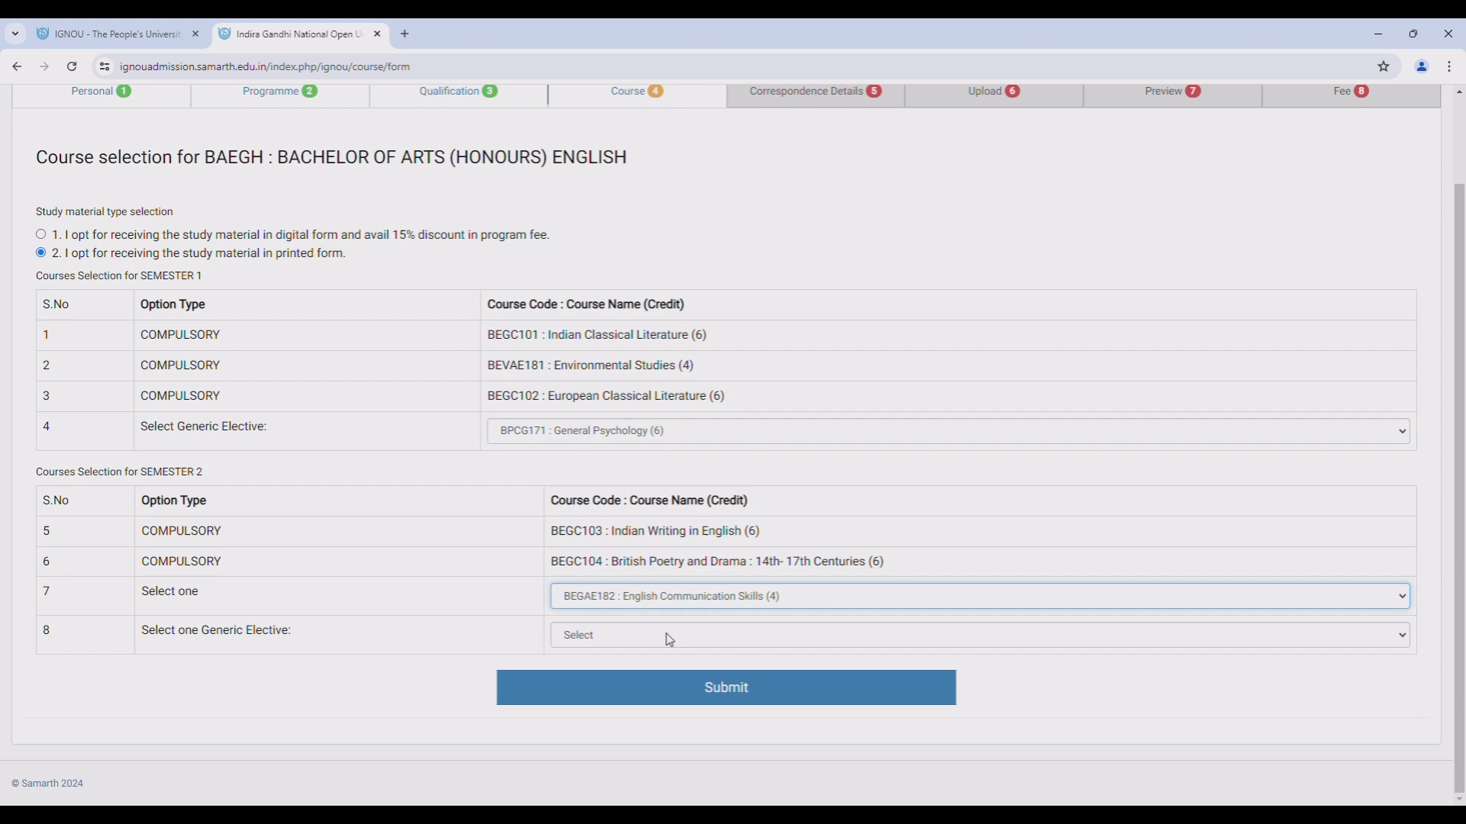
key(Tab)
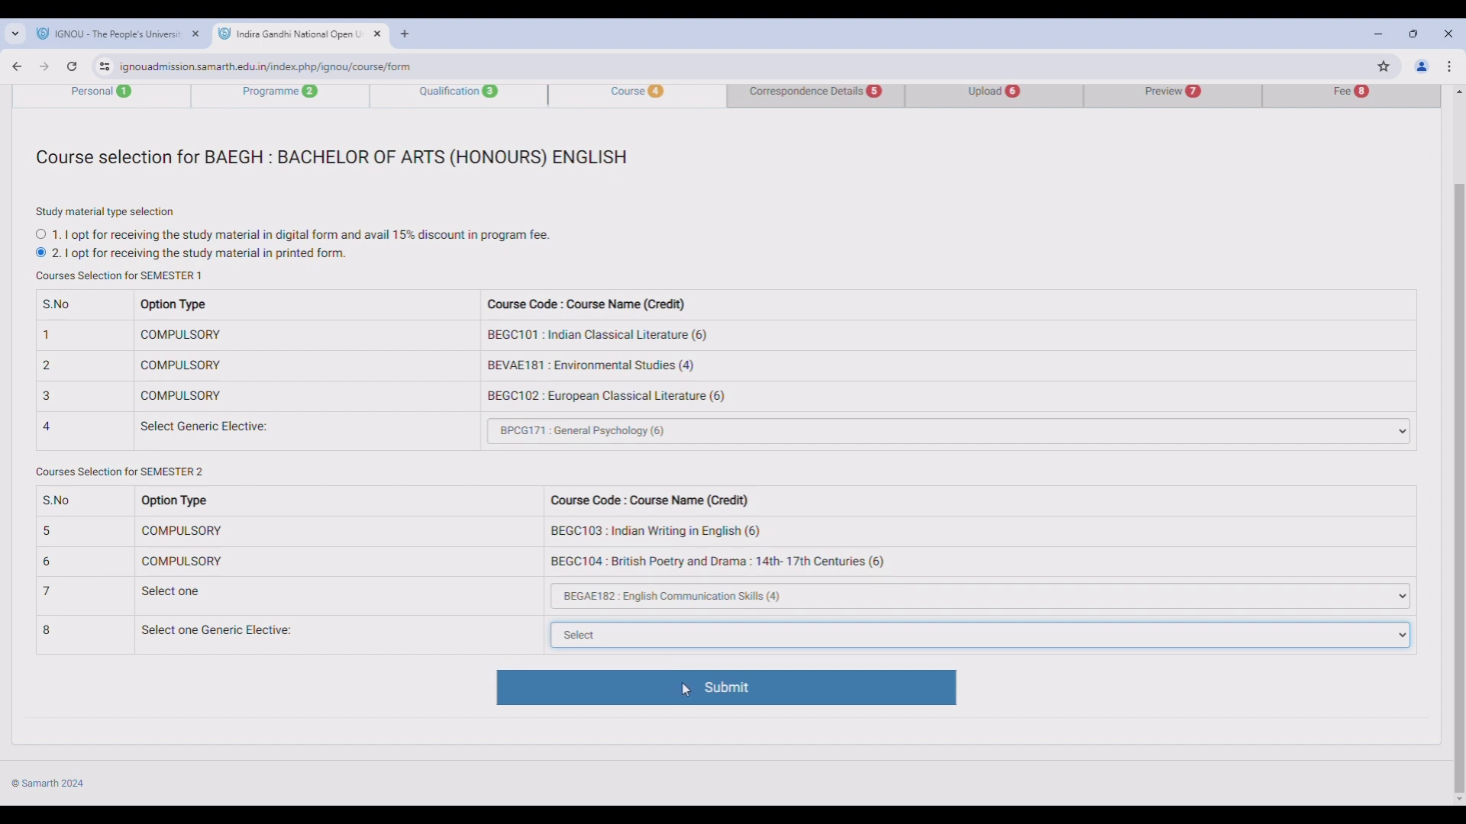
key(Down)
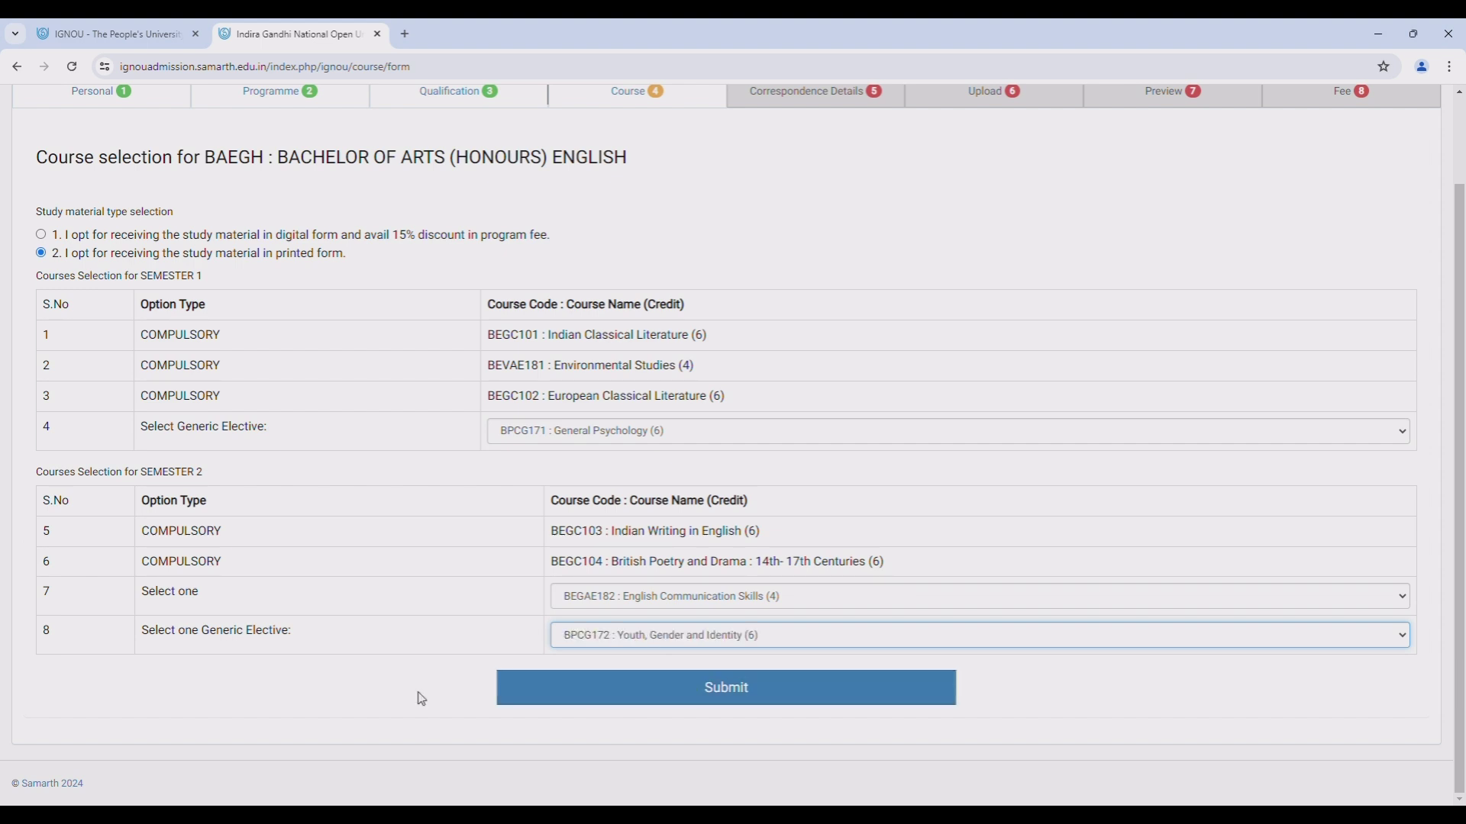
click(649, 701)
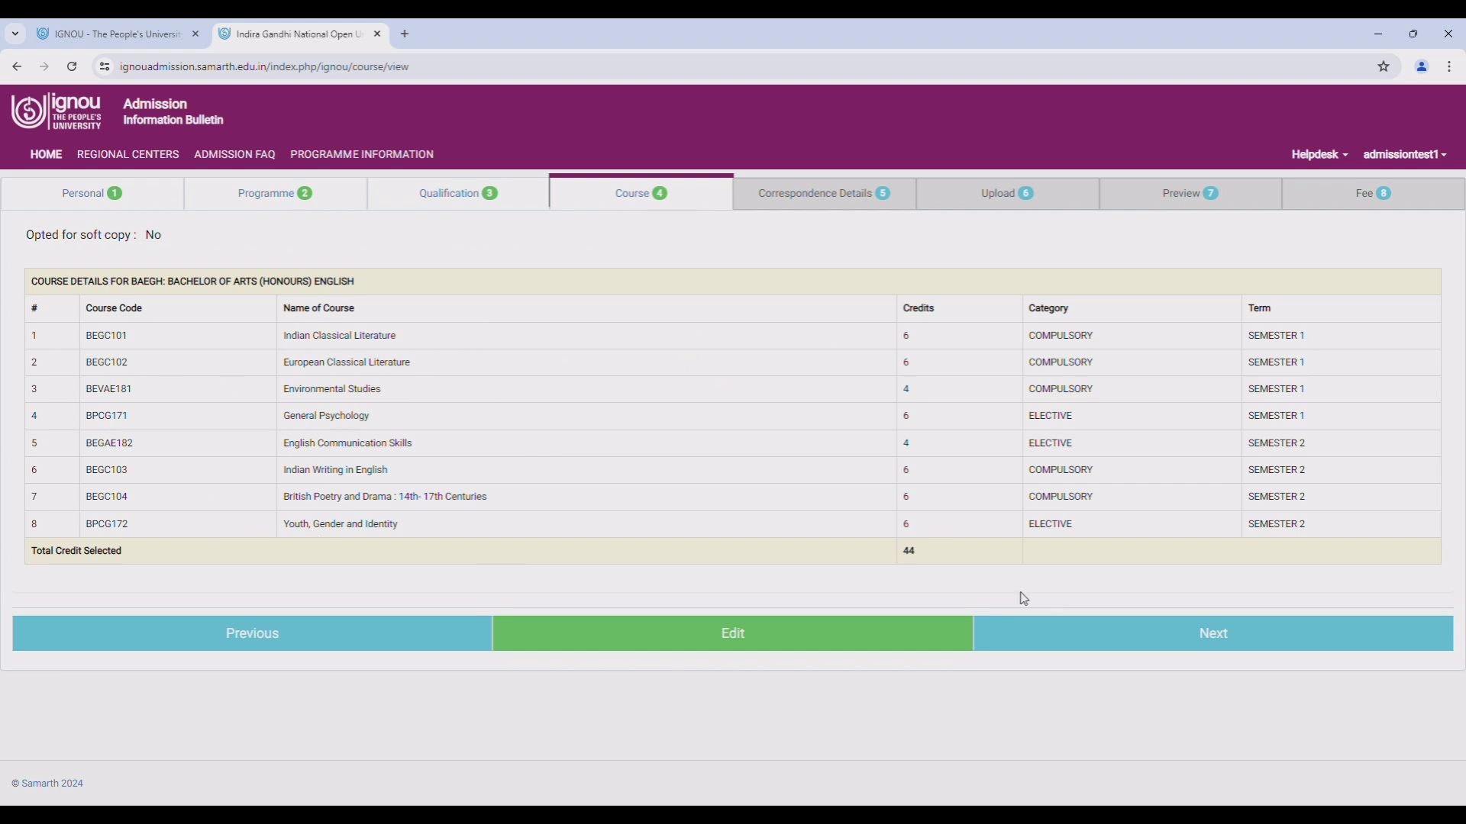
click(1154, 639)
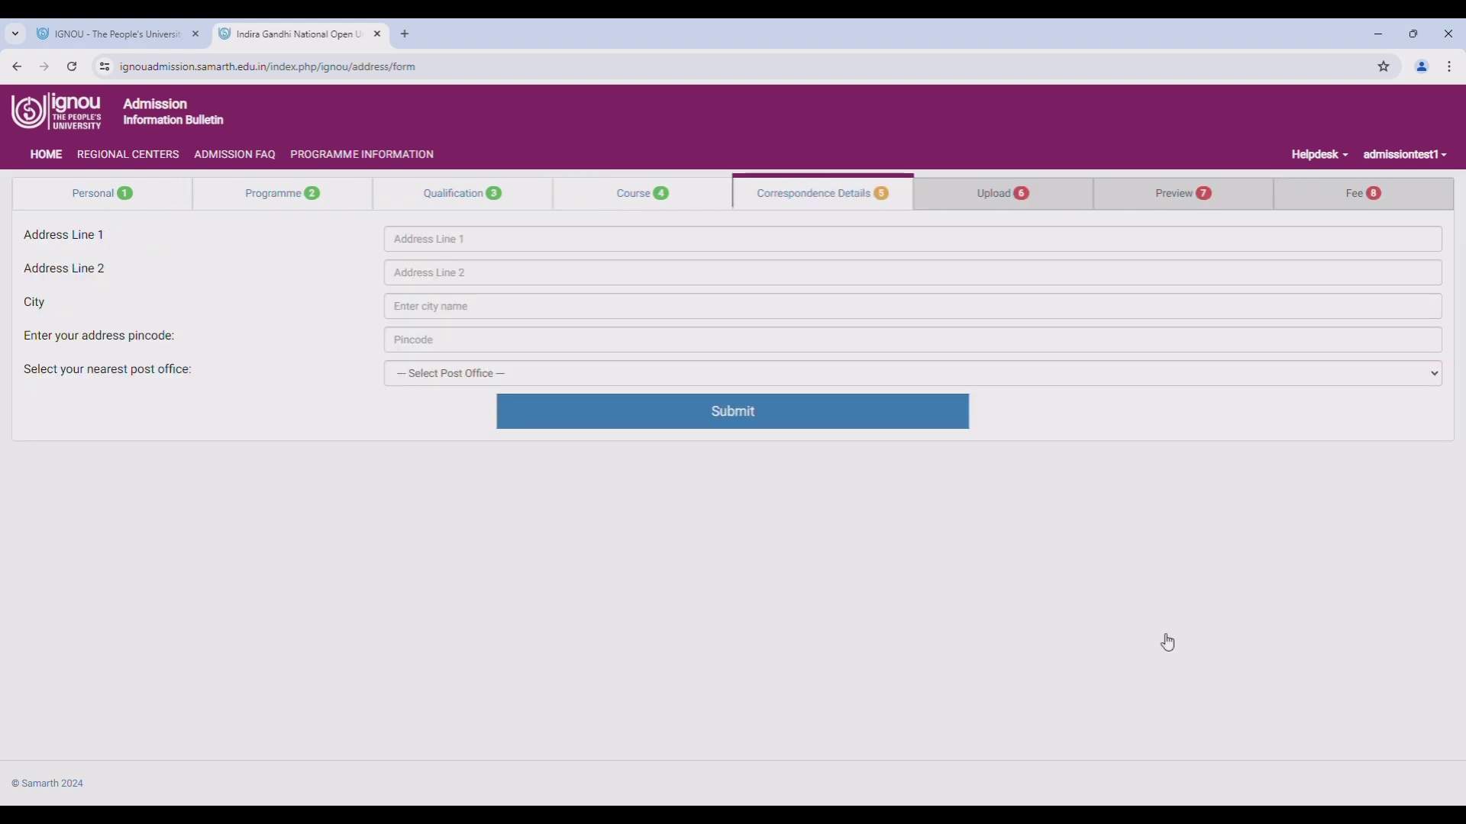
- Enter both address lines, city, pincode 700001 and Kolkatta GPO post office, then save
click(452, 248)
text(xxxxxx)
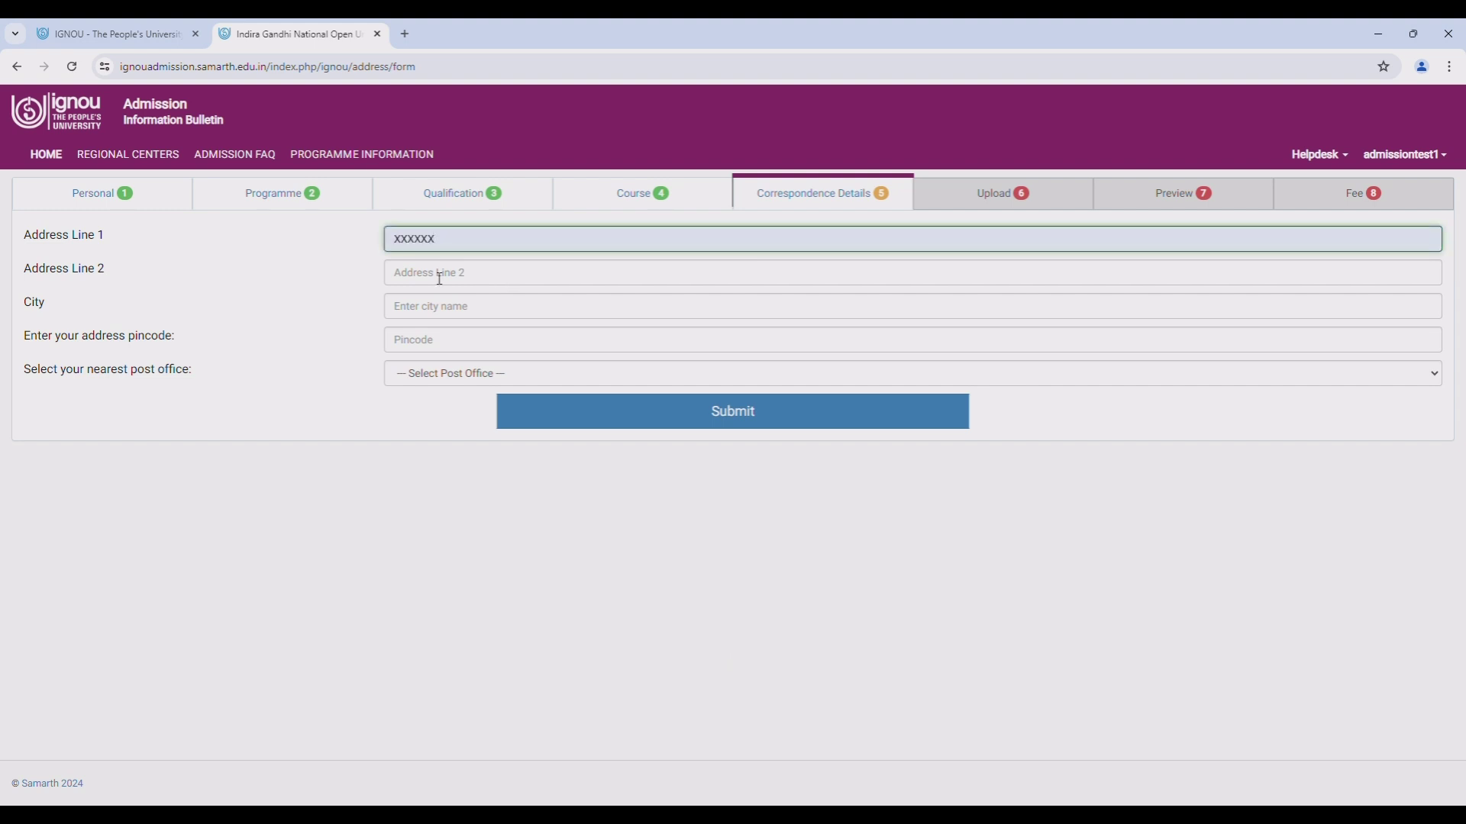
click(440, 279)
text(xxxxx)
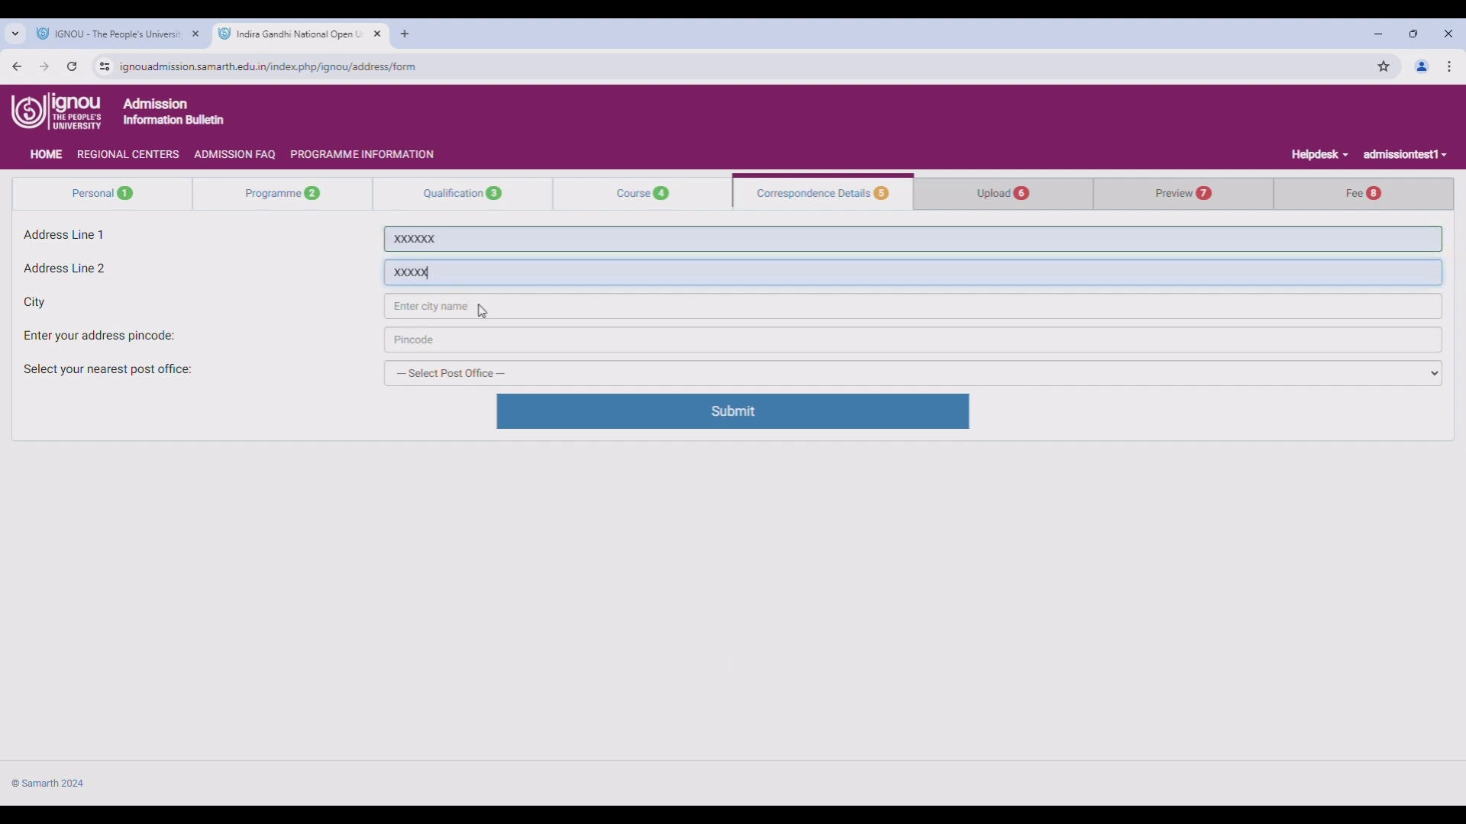
click(448, 305)
text(xxxxxx)
click(444, 342)
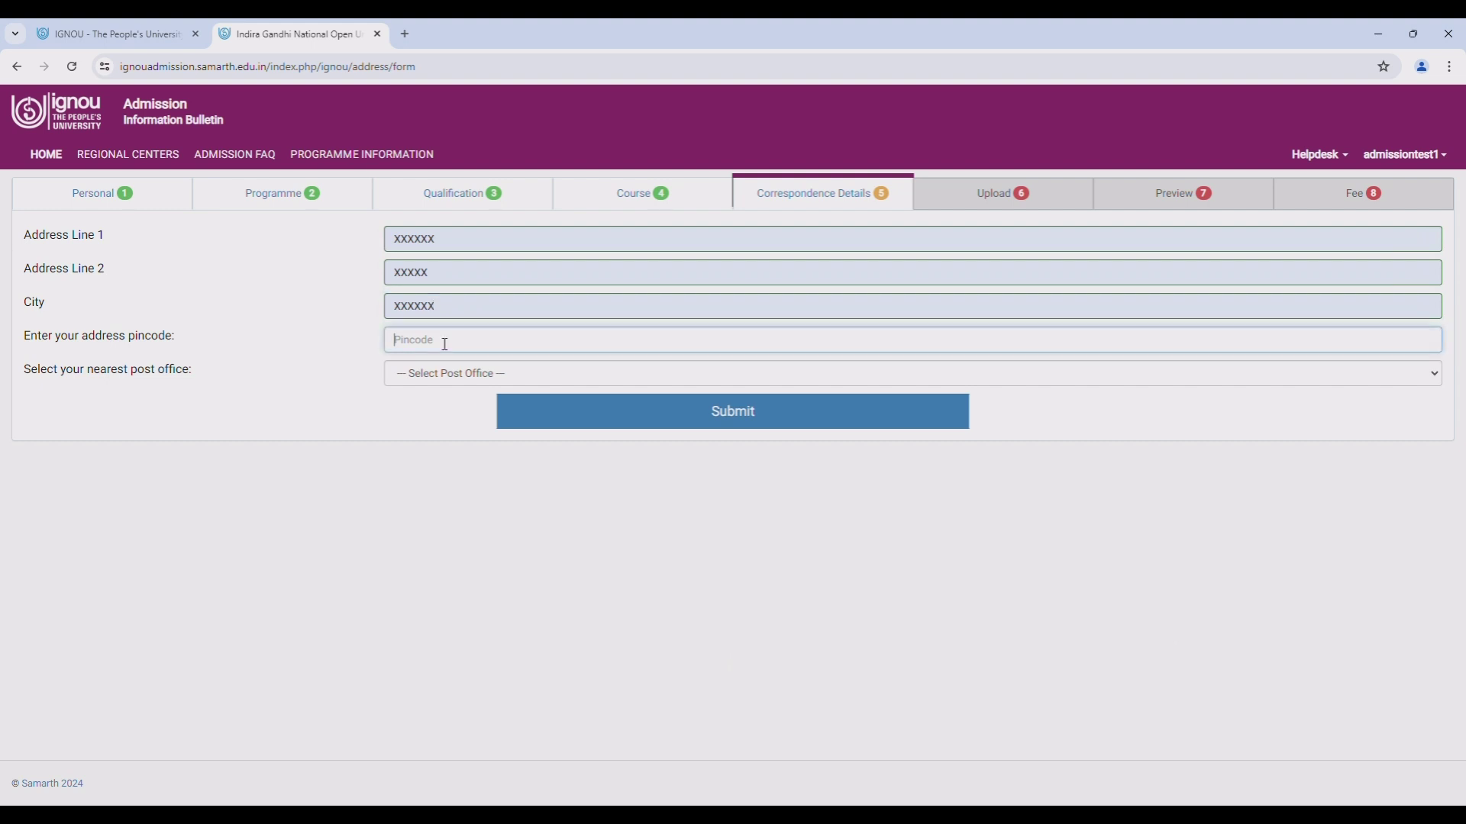
text(700001)
click(433, 384)
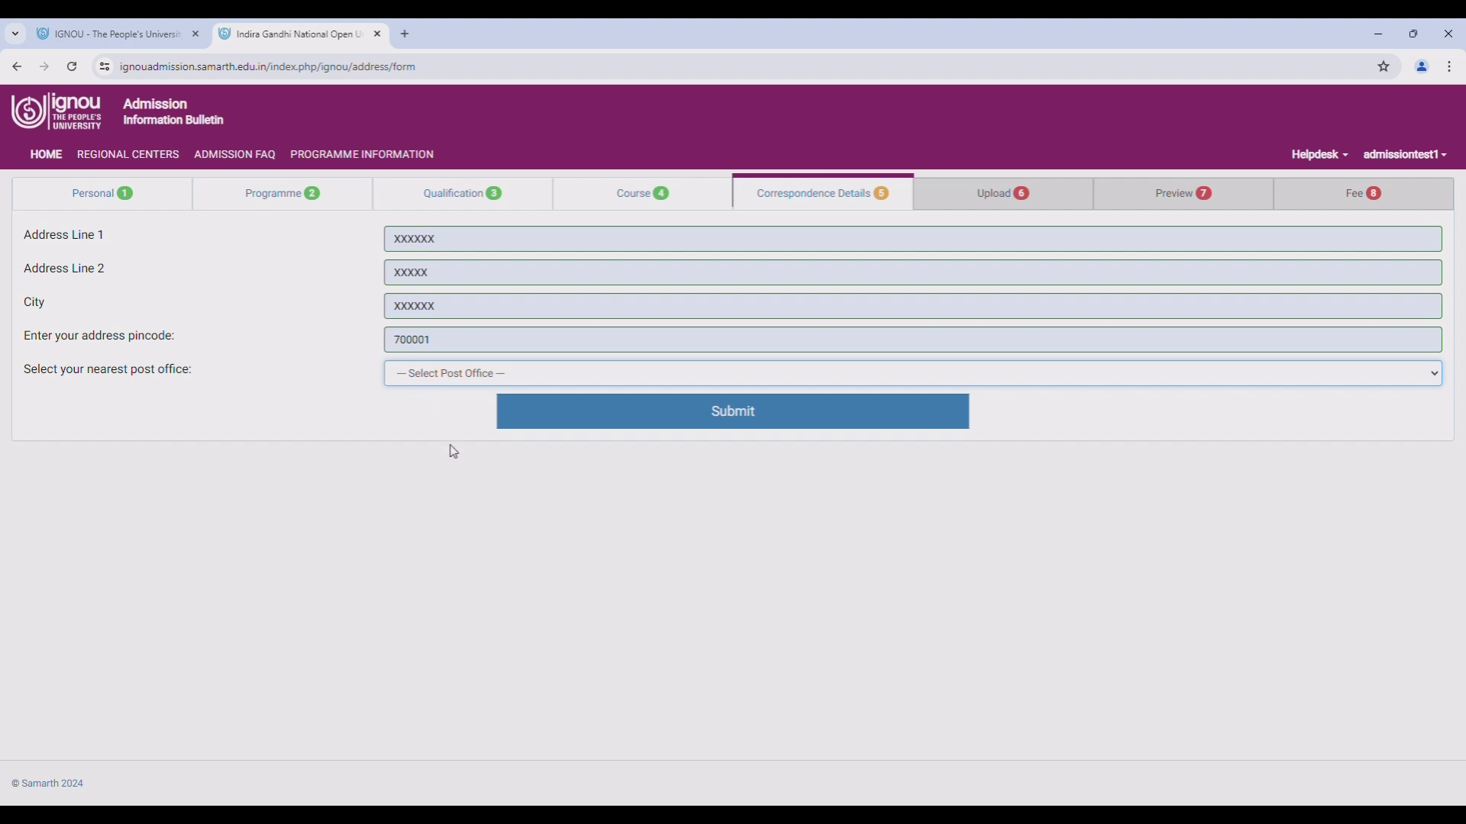
key(Down)
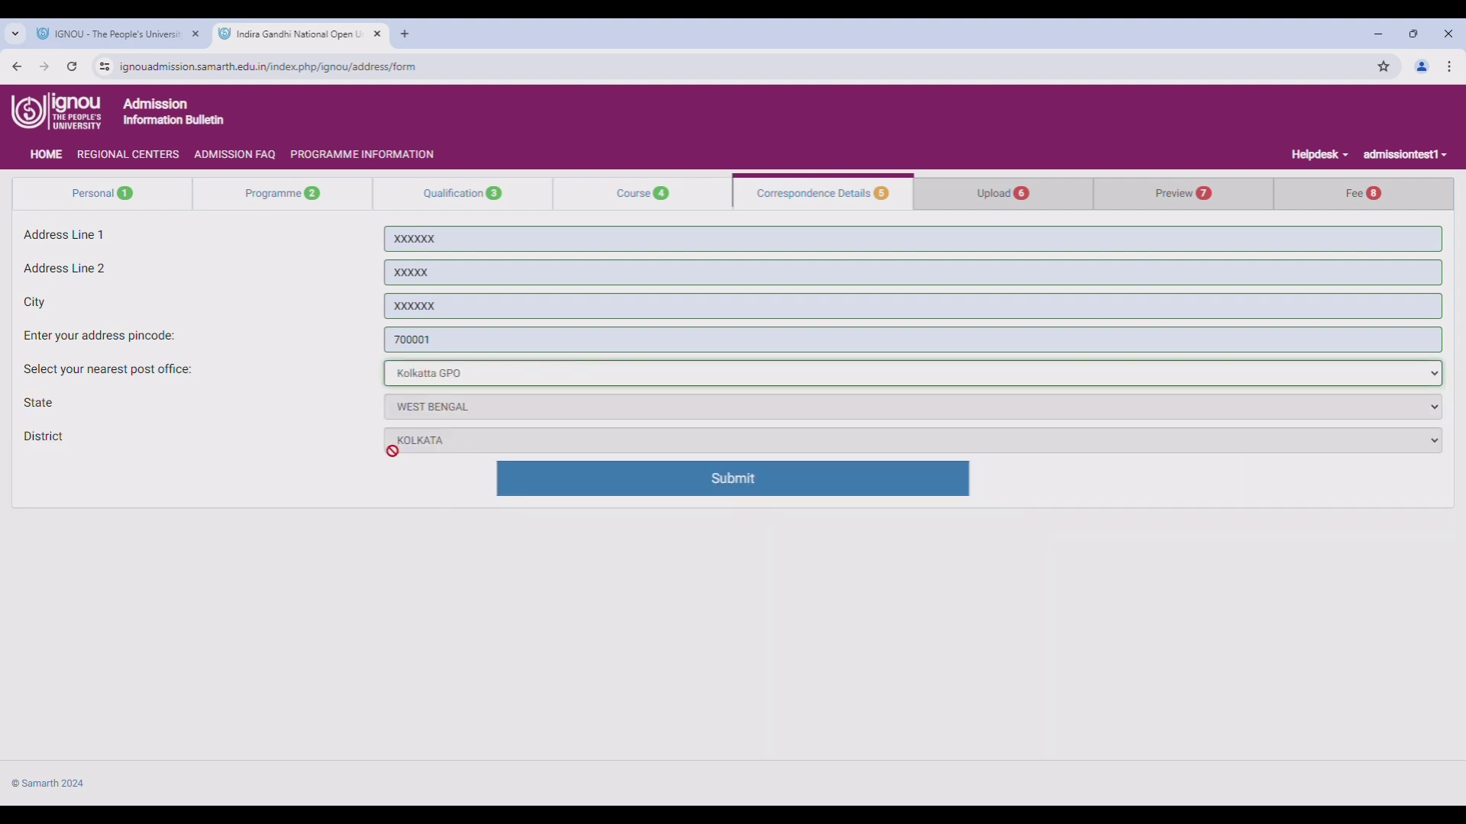
click(674, 498)
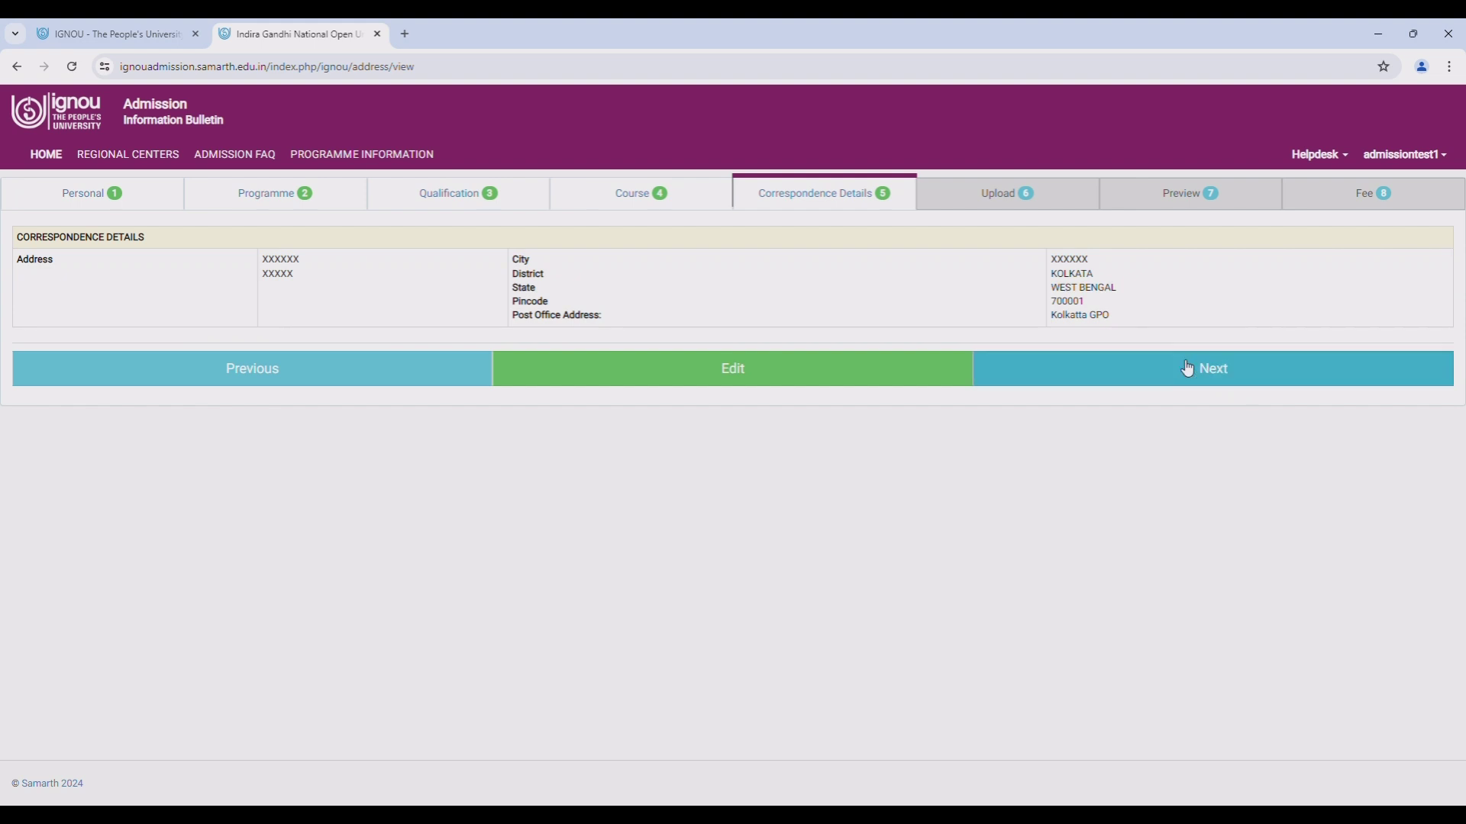
click(1174, 382)
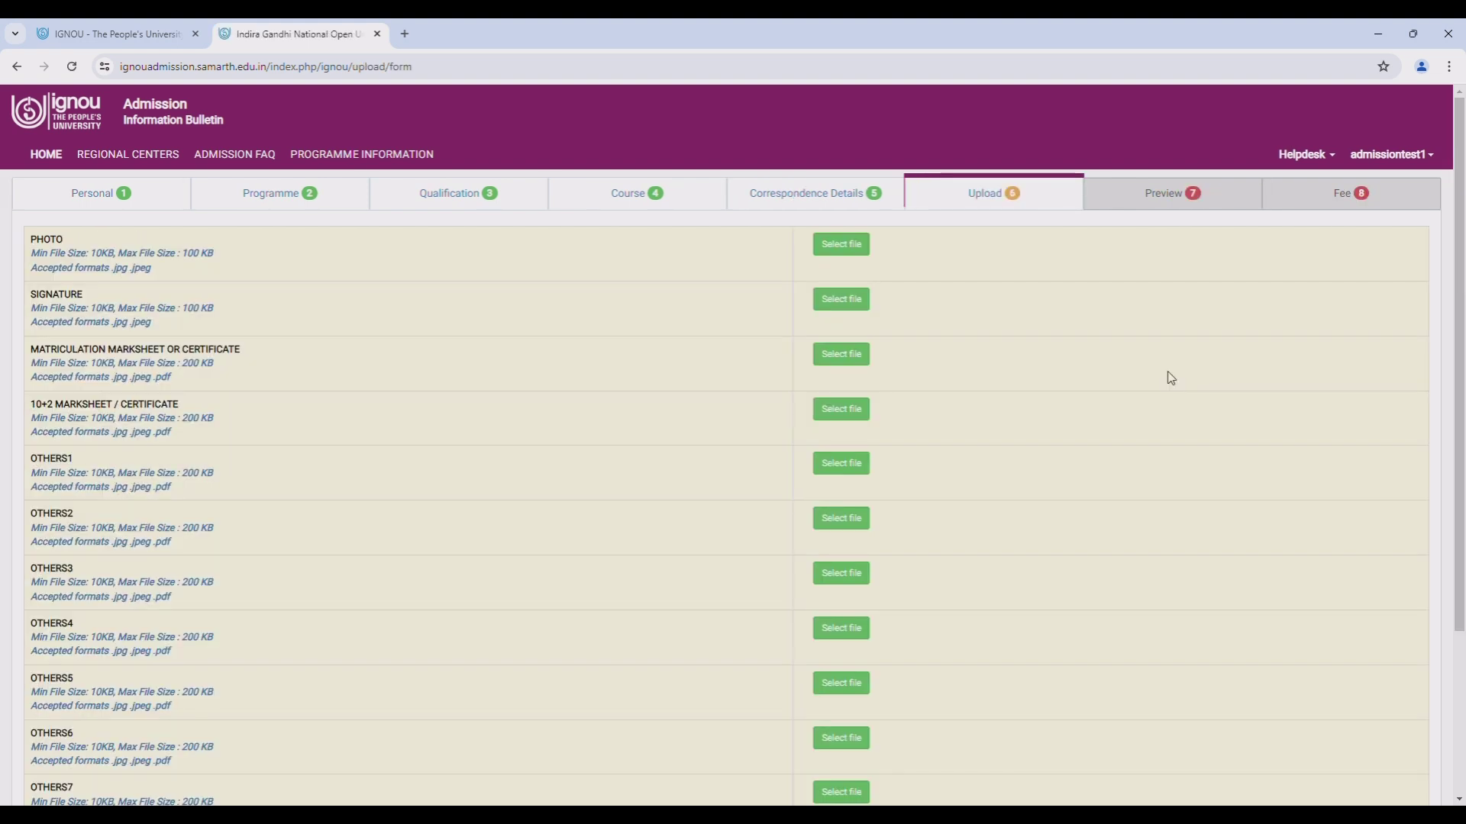
- Upload the photo, signature and matriculation marksheet files
click(861, 252)
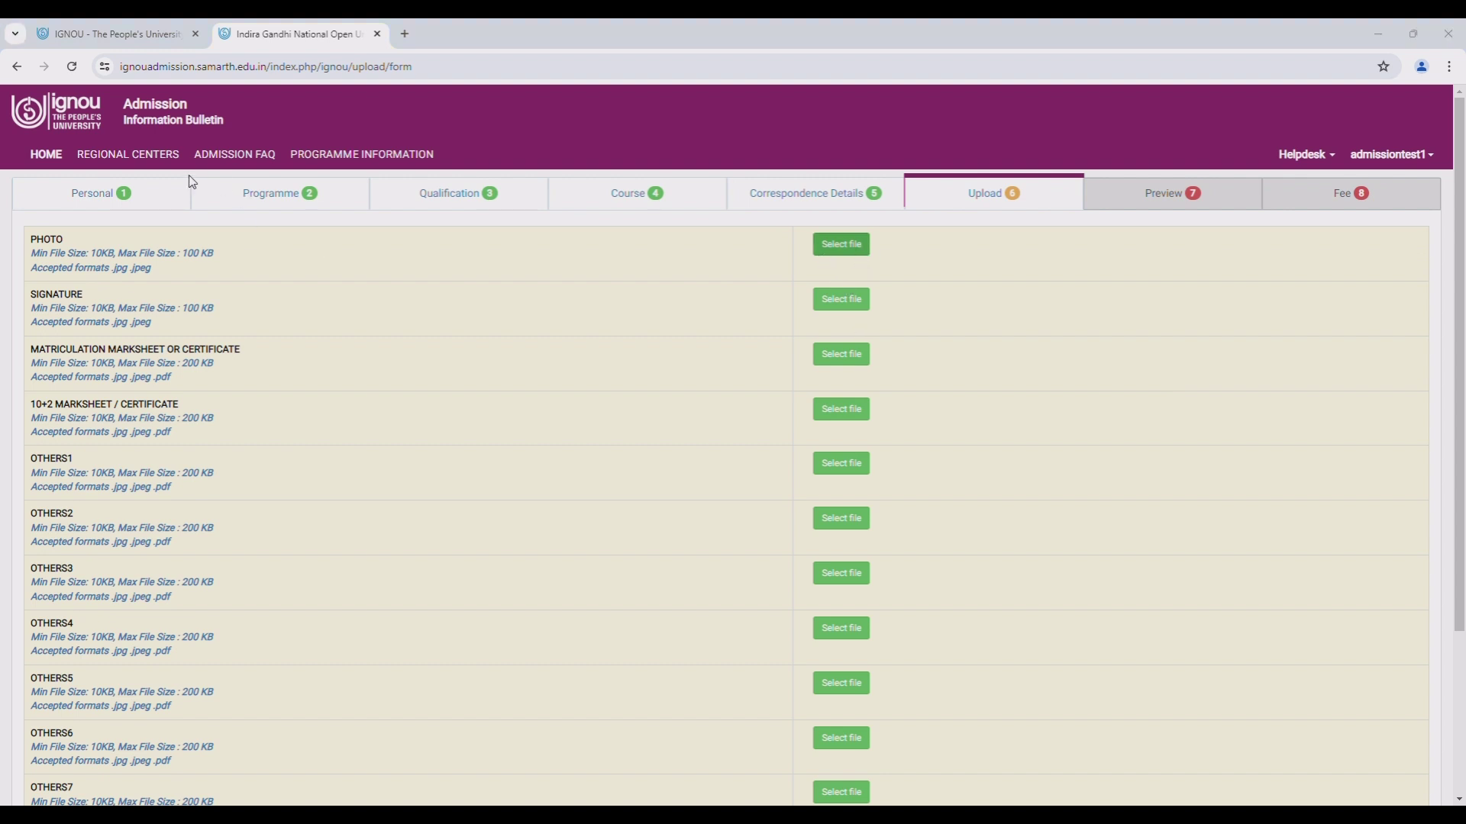
double_click(576, 405)
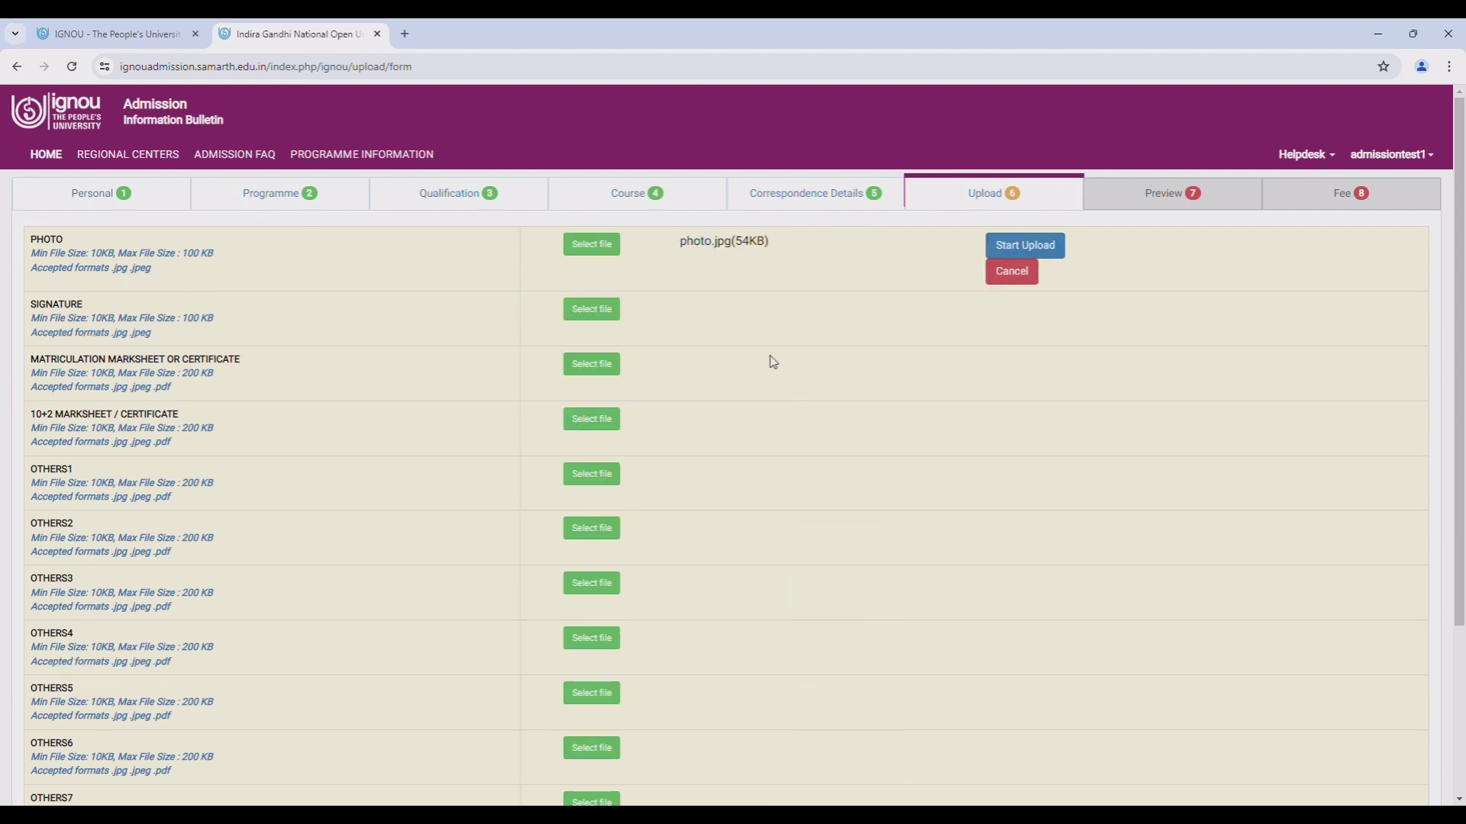
click(1039, 247)
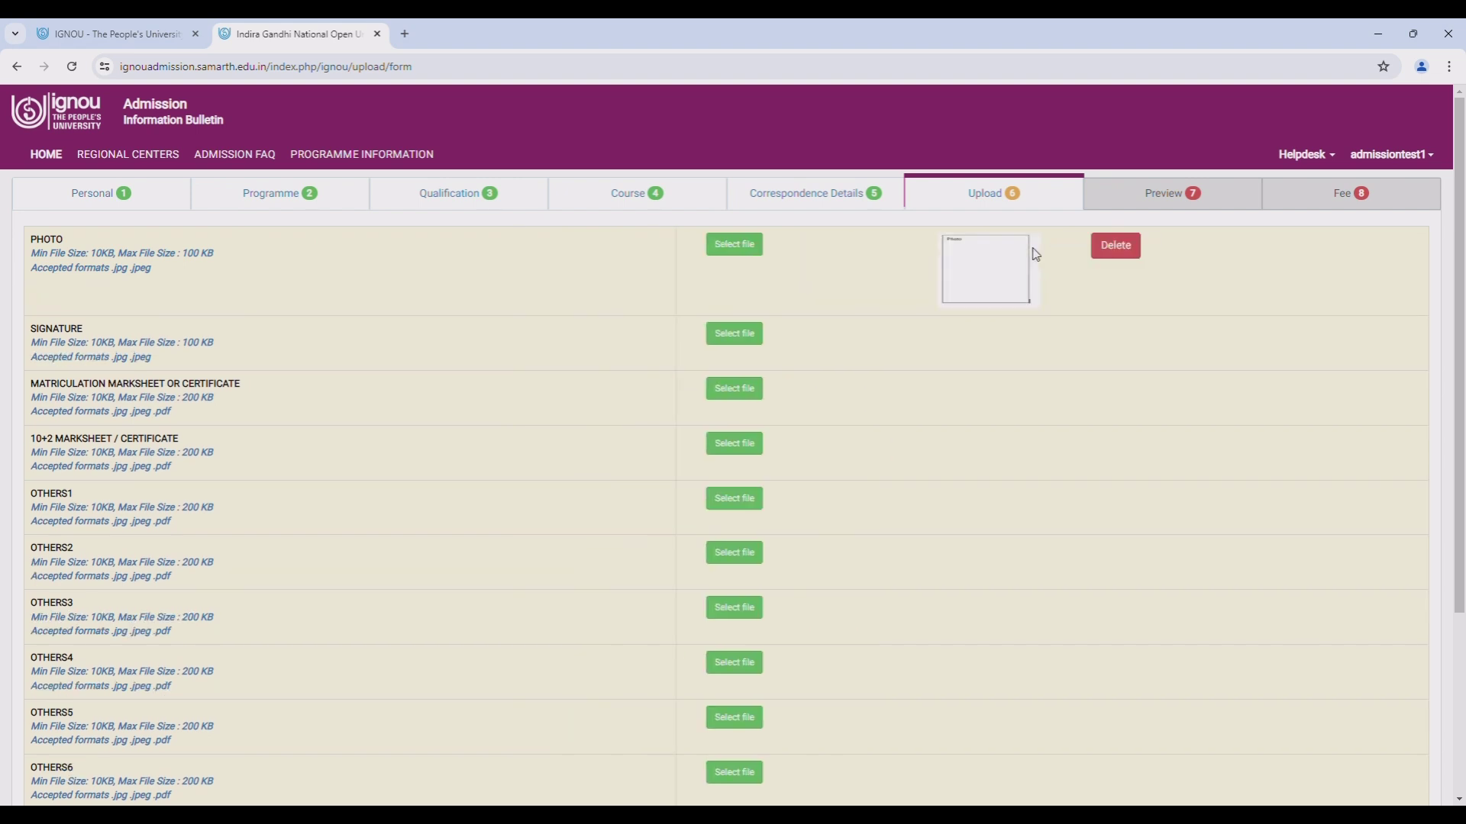
click(745, 337)
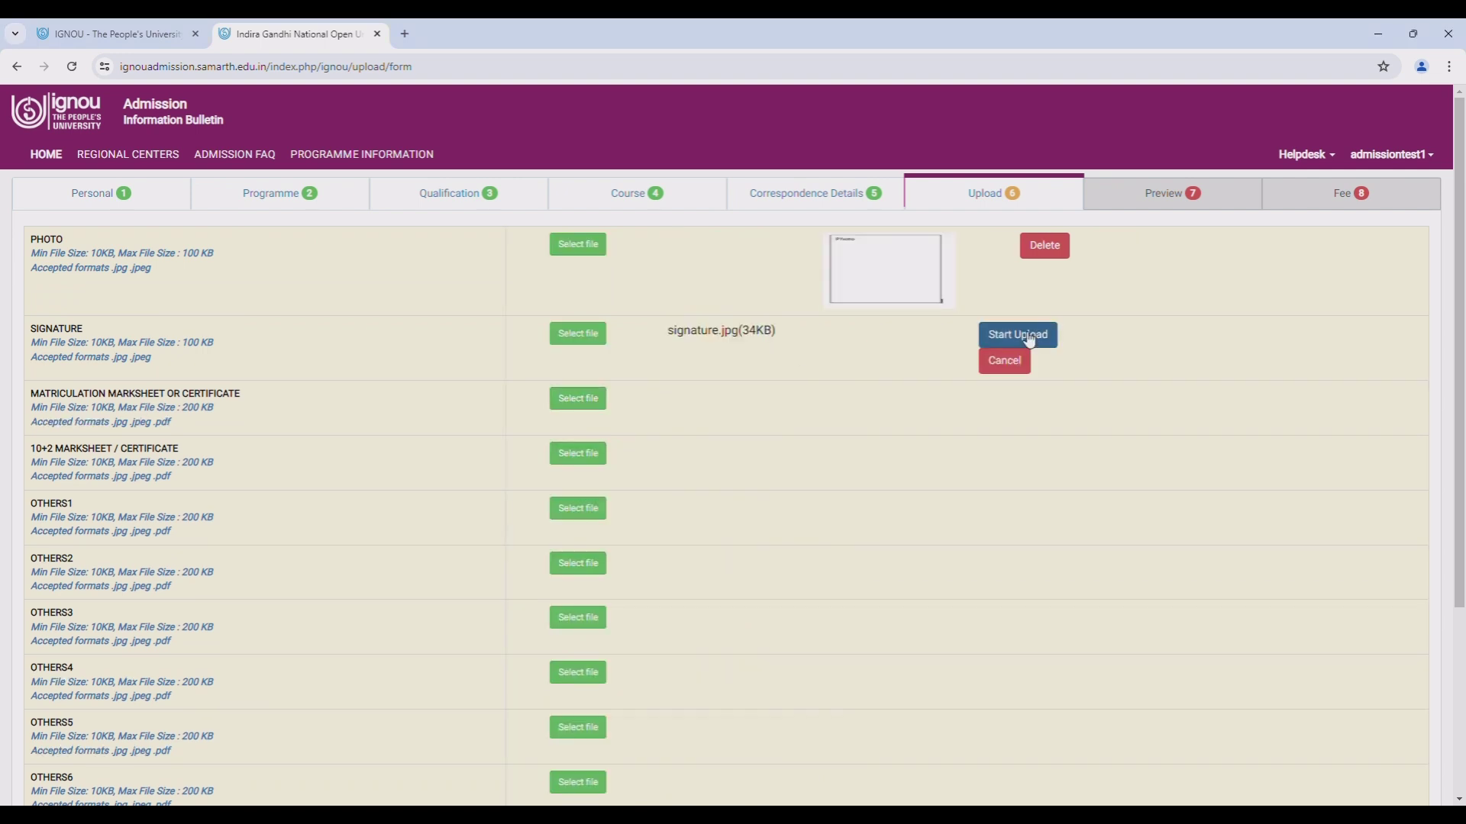
click(1014, 334)
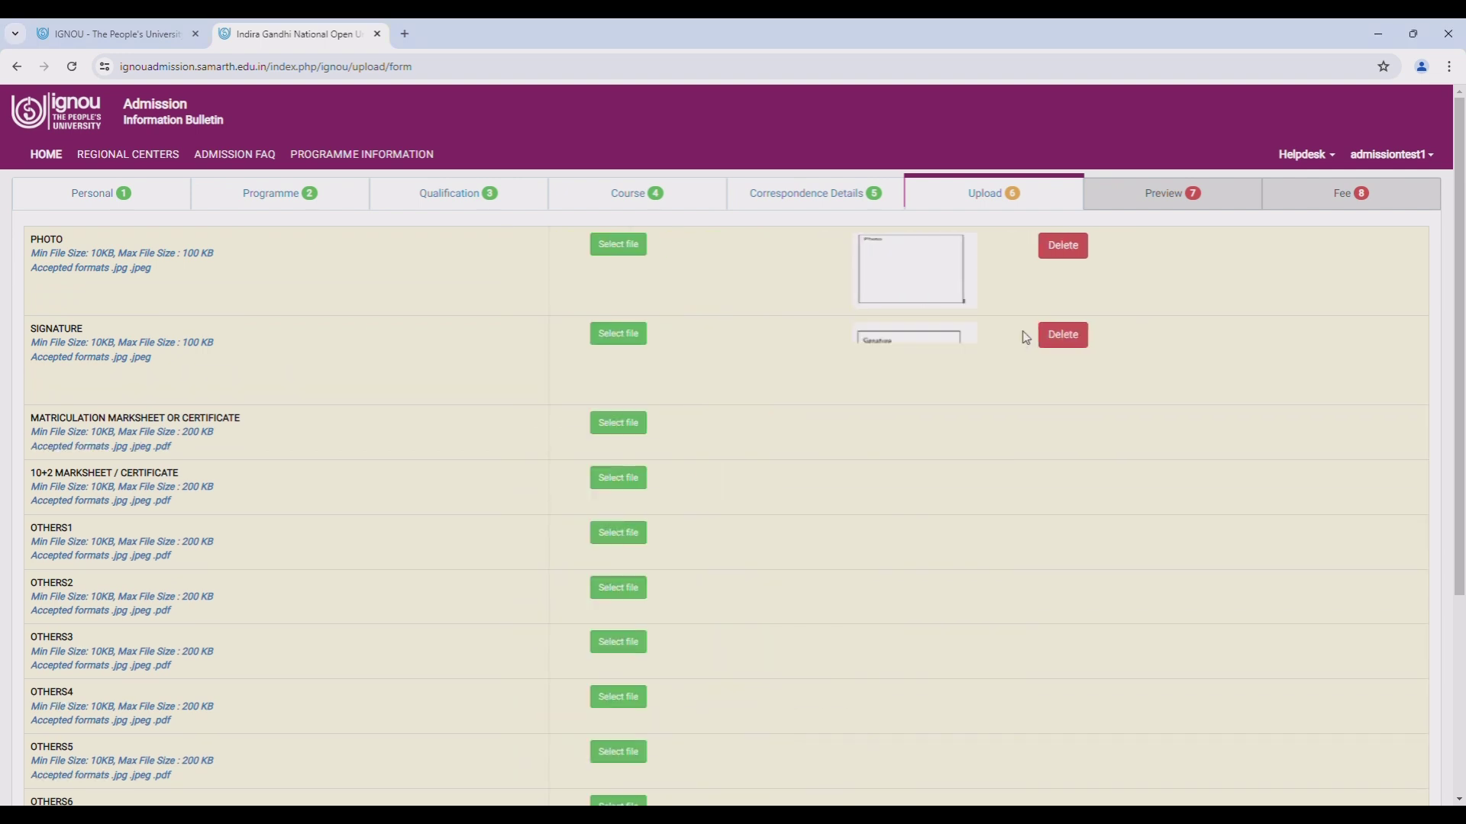
click(644, 426)
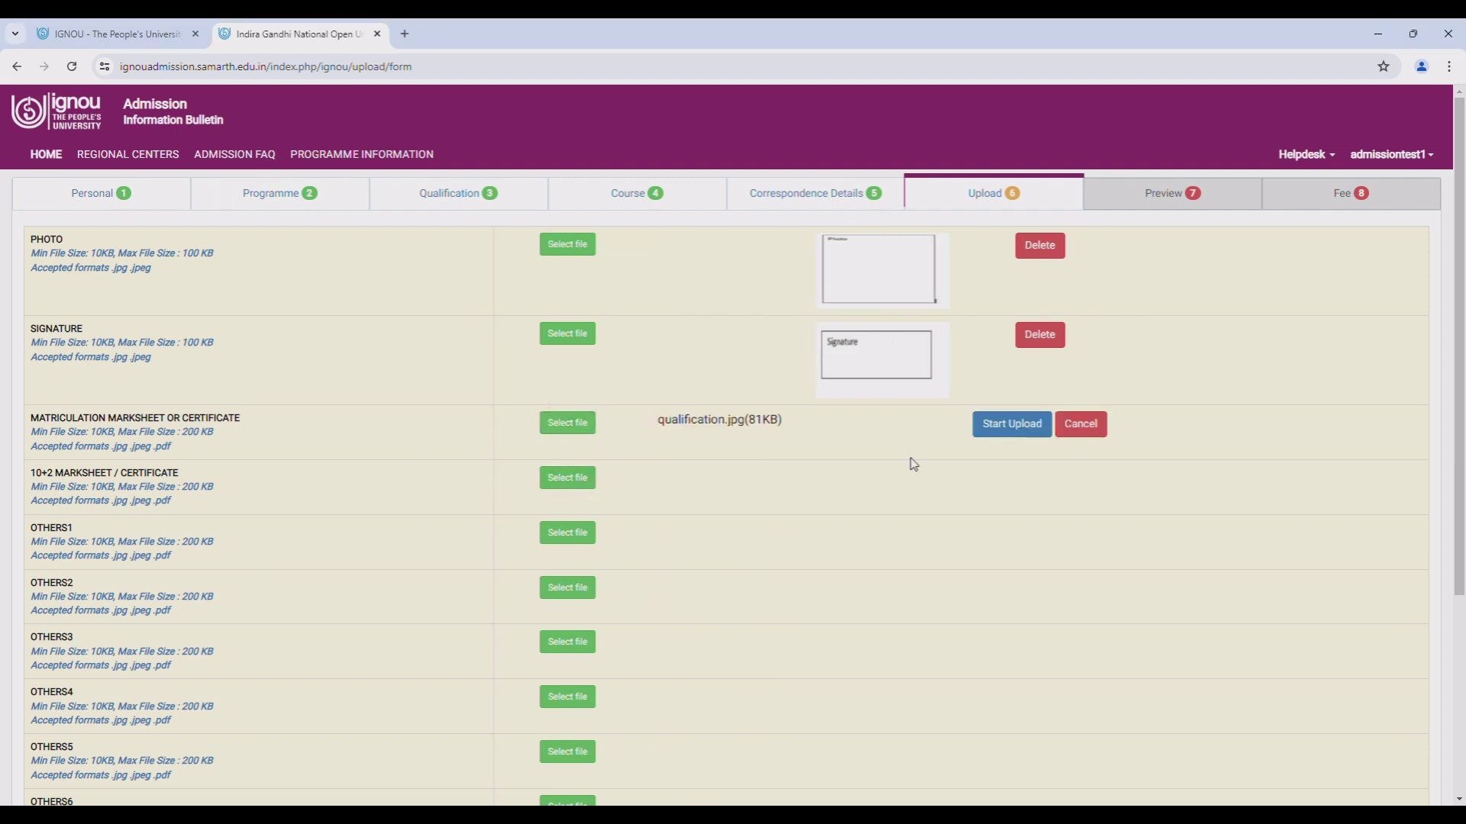
click(1009, 425)
- Upload the 10+2 marksheet and qualification.jpg into the OTHERS1 slot
click(627, 514)
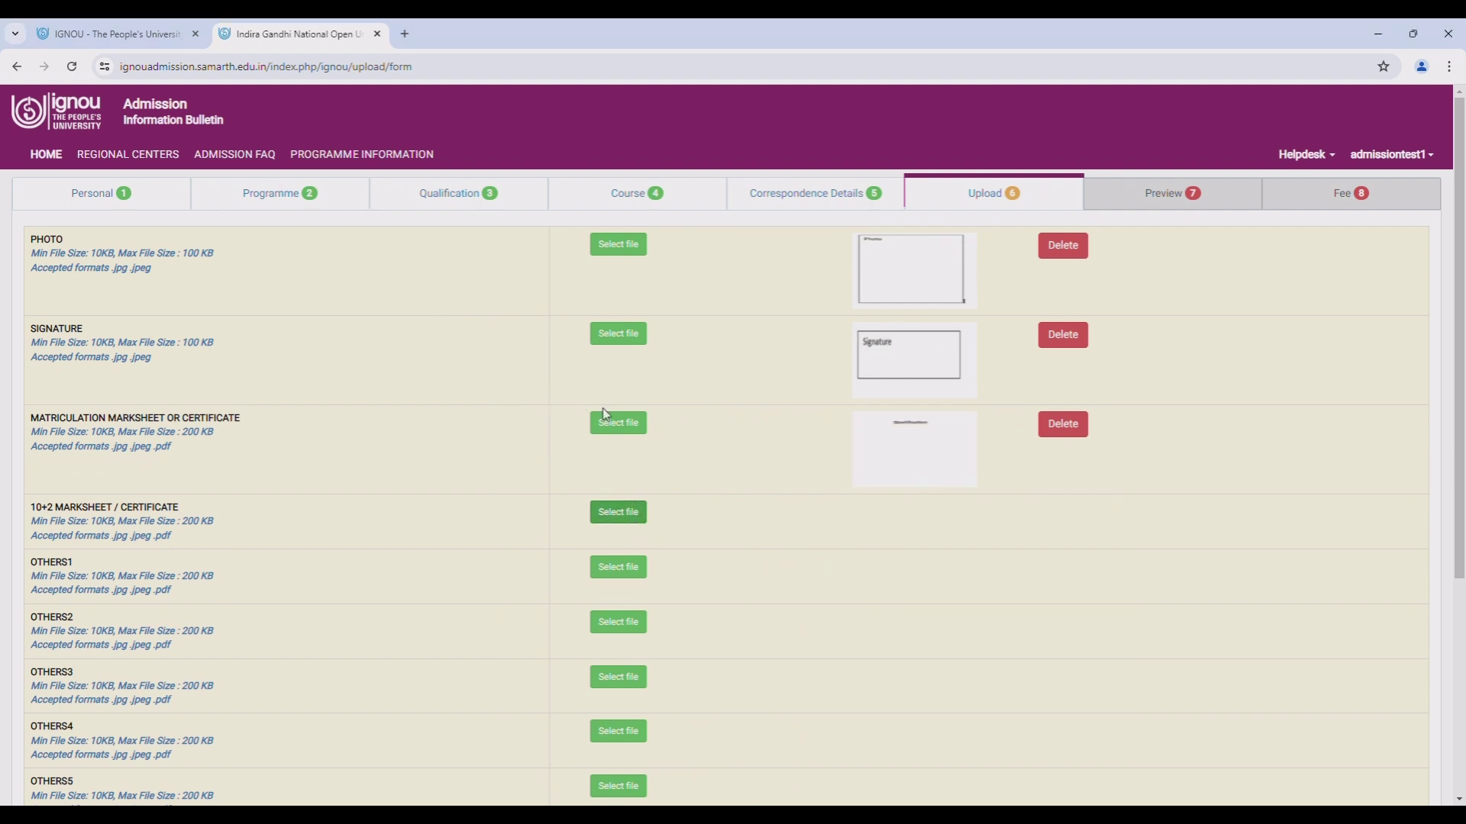
key(Return)
click(1025, 515)
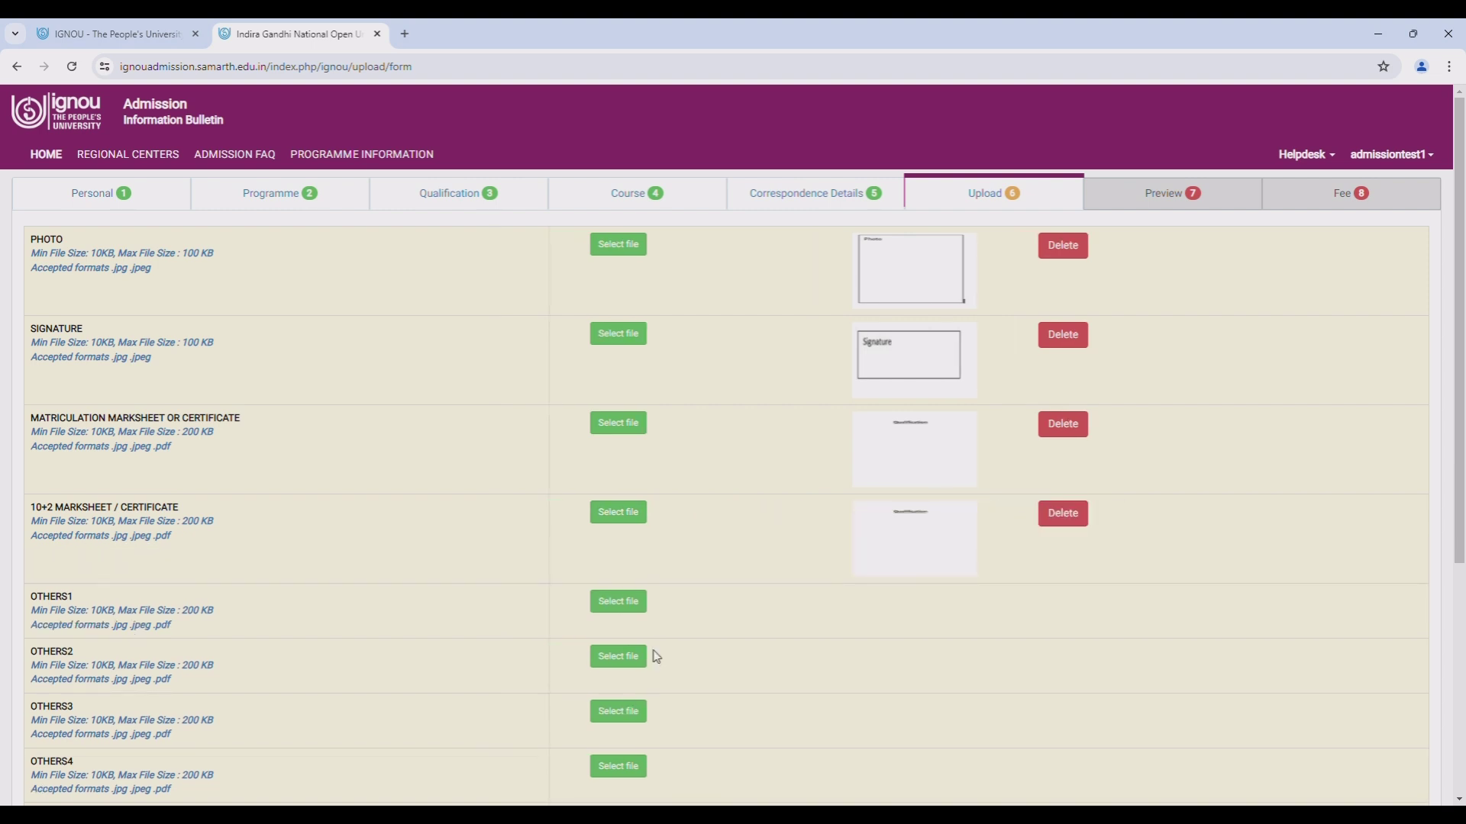
click(632, 603)
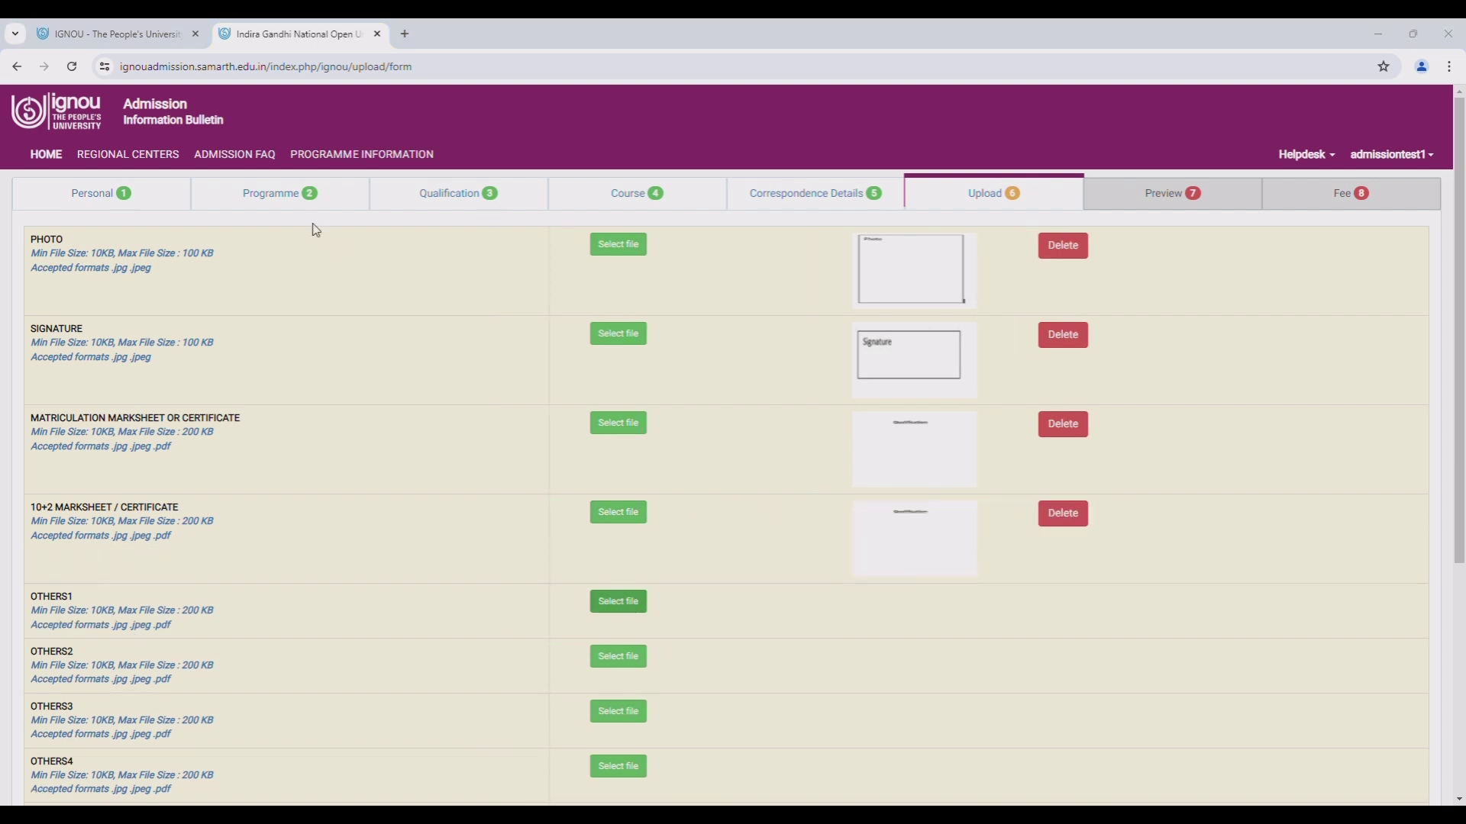
key(Return)
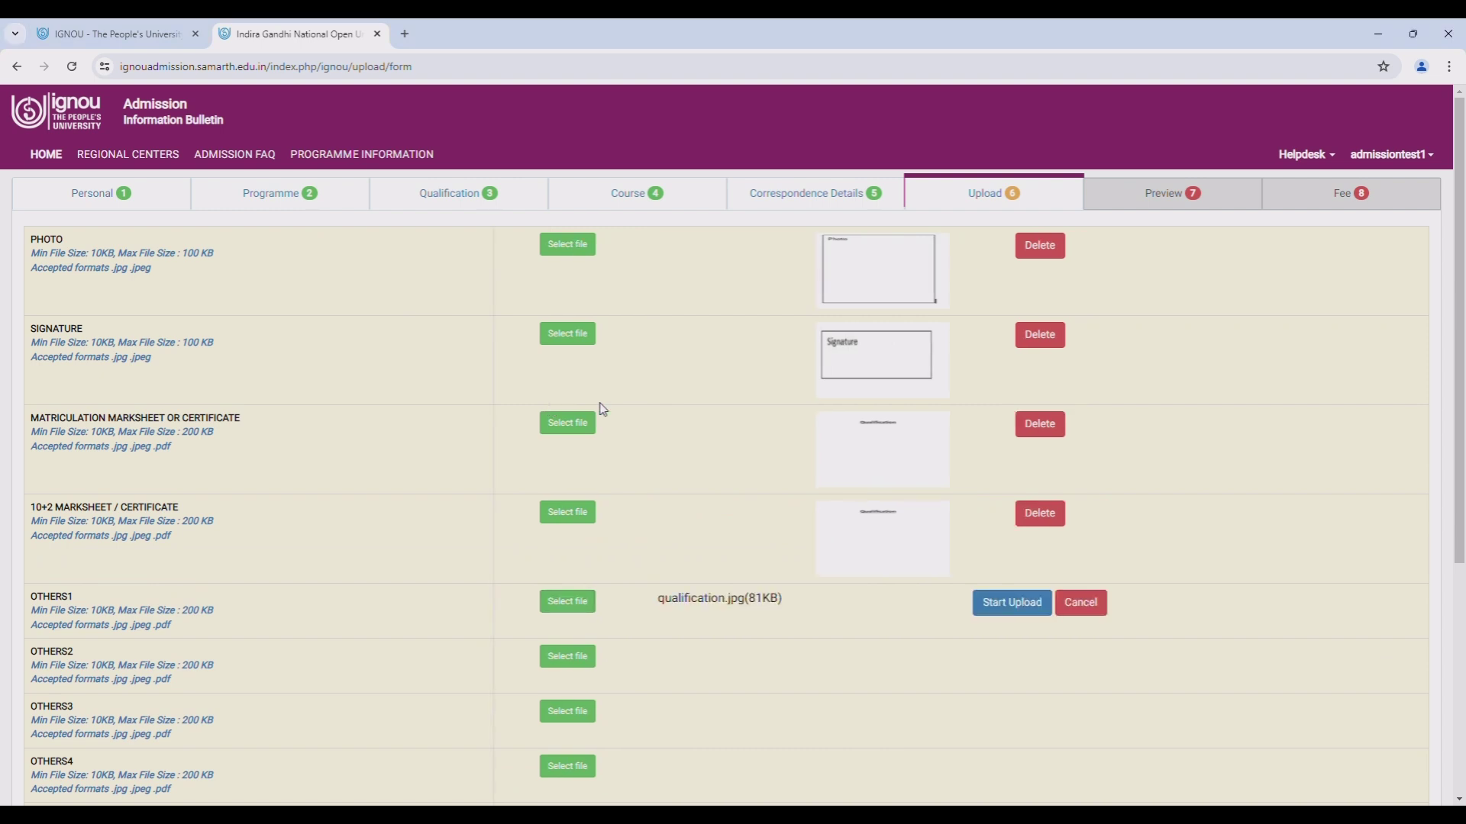
click(985, 599)
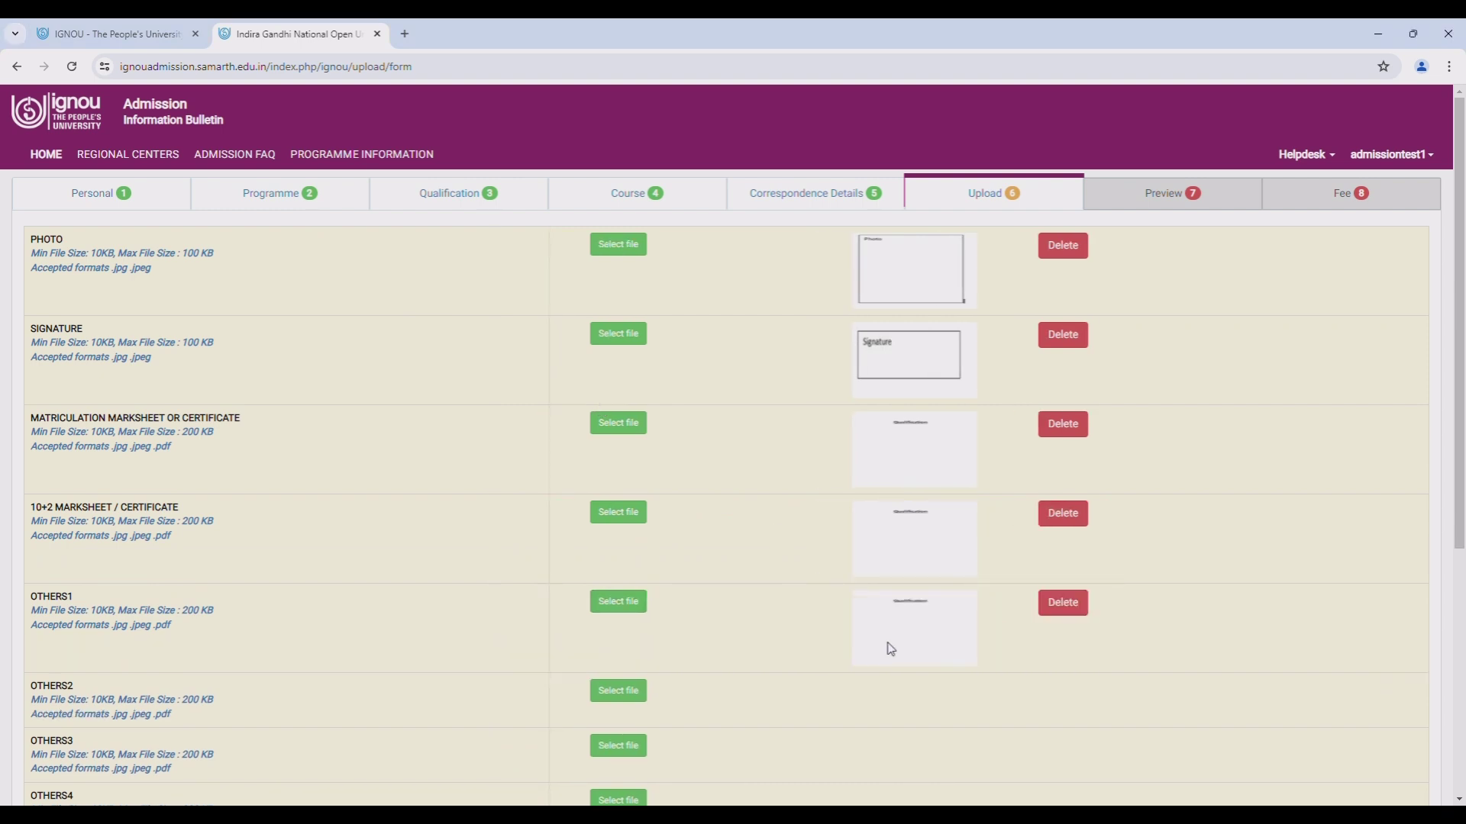
scroll(694, 603, down, 2)
scroll(697, 606, down, 2)
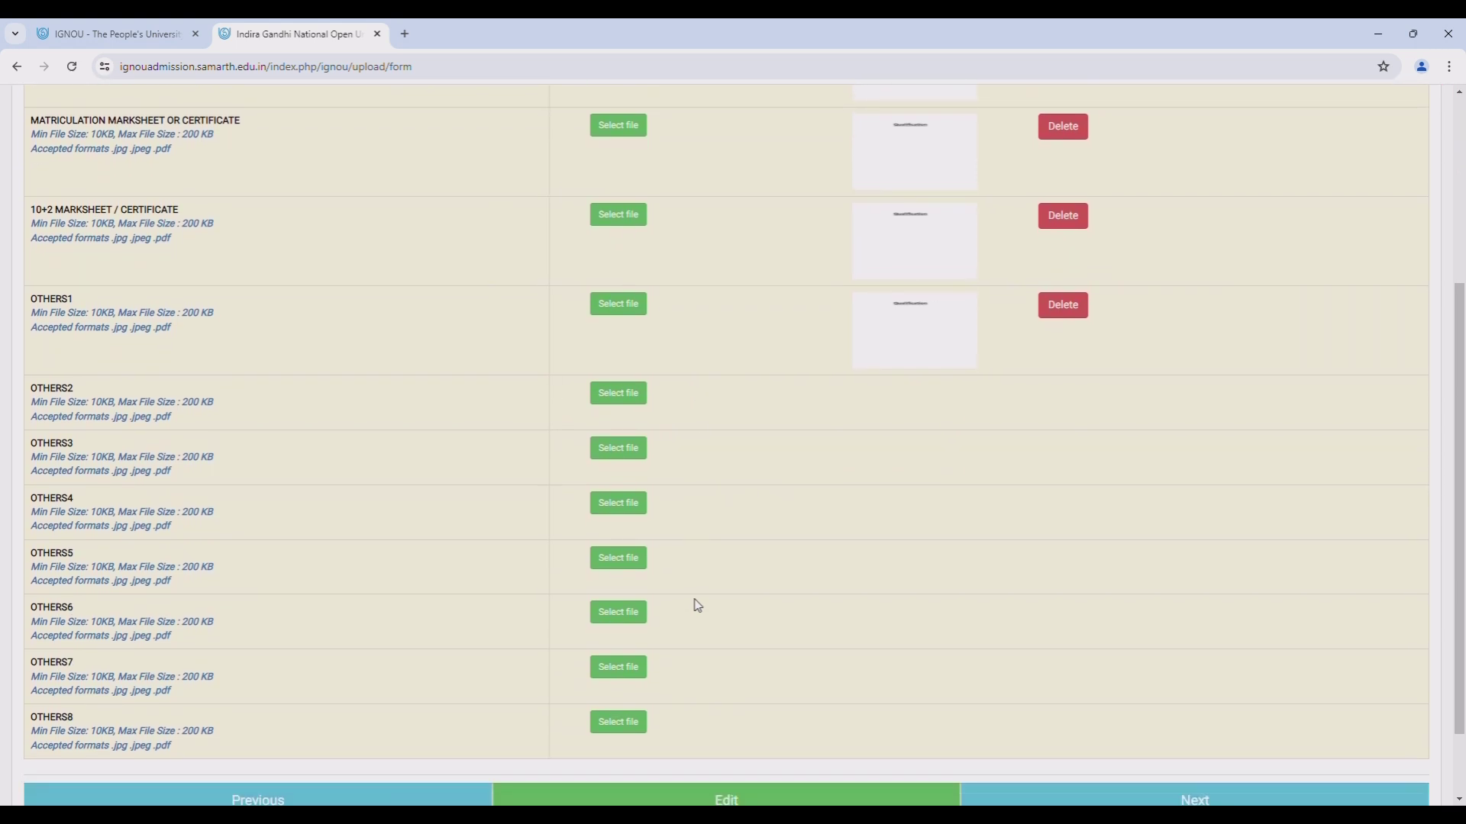
scroll(696, 605, up, 2)
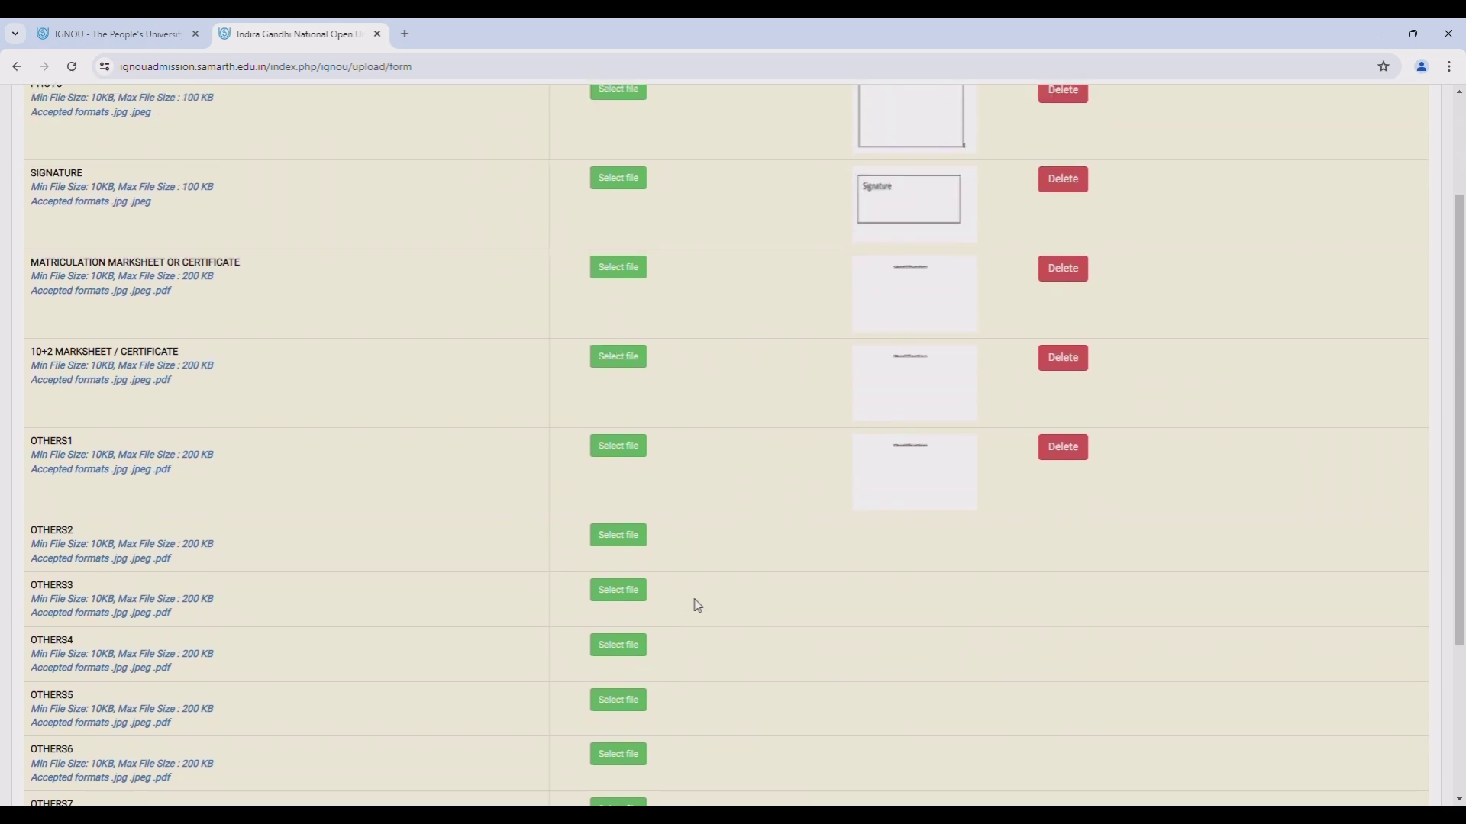
scroll(697, 606, up, 1)
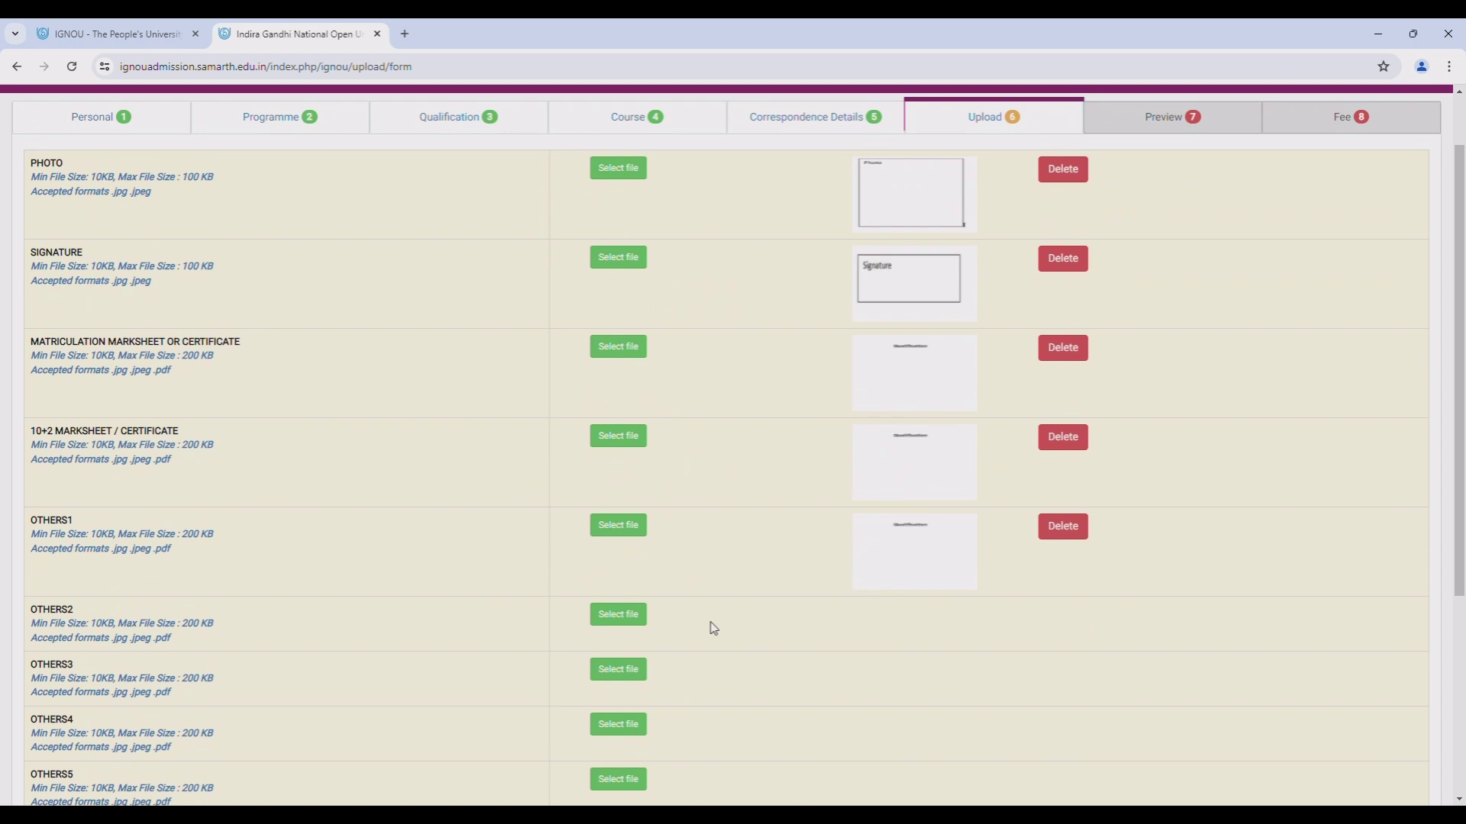
scroll(713, 628, down, 4)
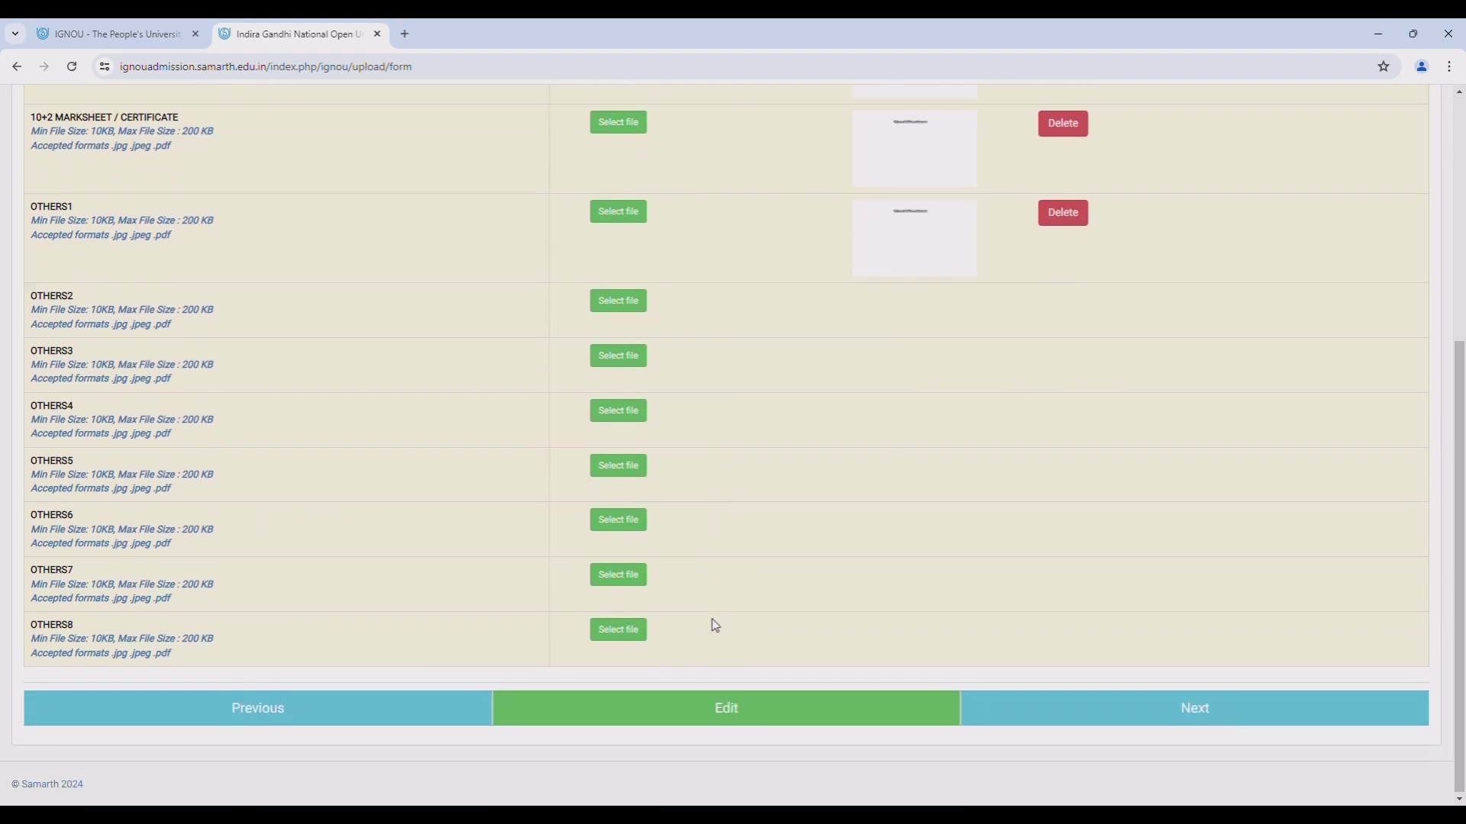
- Review the application Preview and tick I agree under Self Declaration
click(1163, 716)
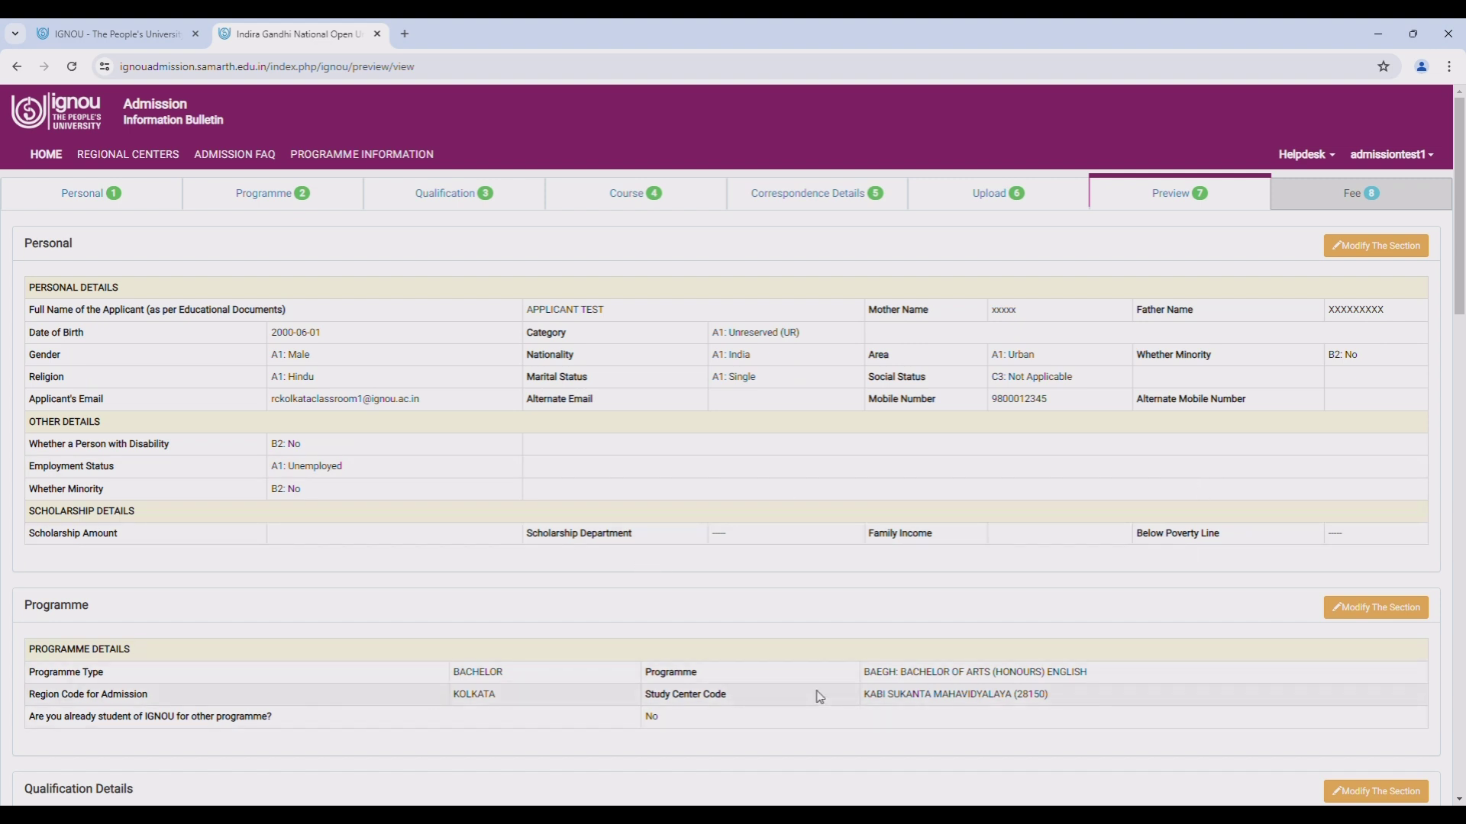
scroll(823, 699, down, 3)
scroll(823, 699, down, 2)
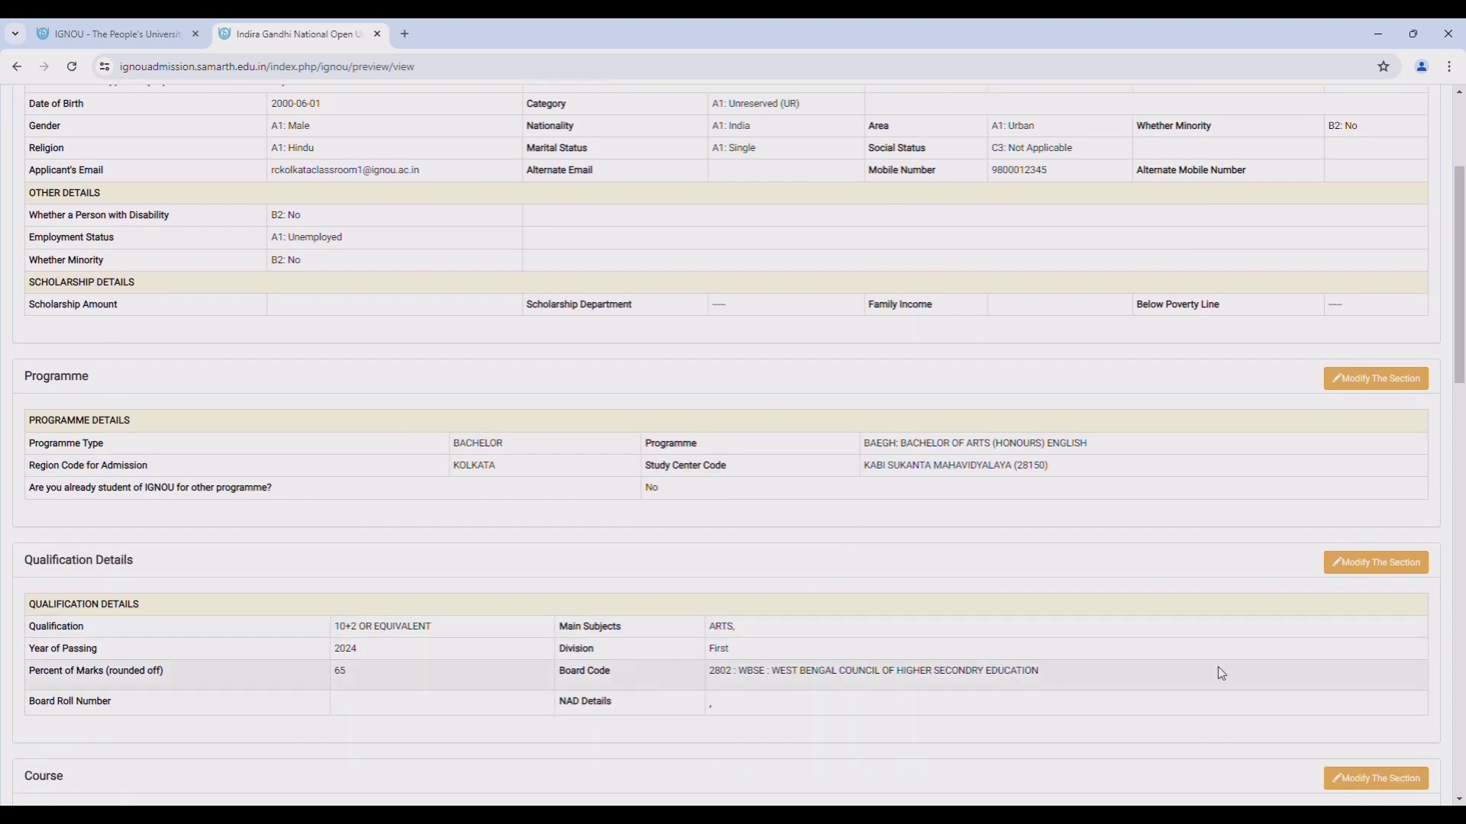
scroll(1252, 669, down, 2)
scroll(1252, 667, down, 2)
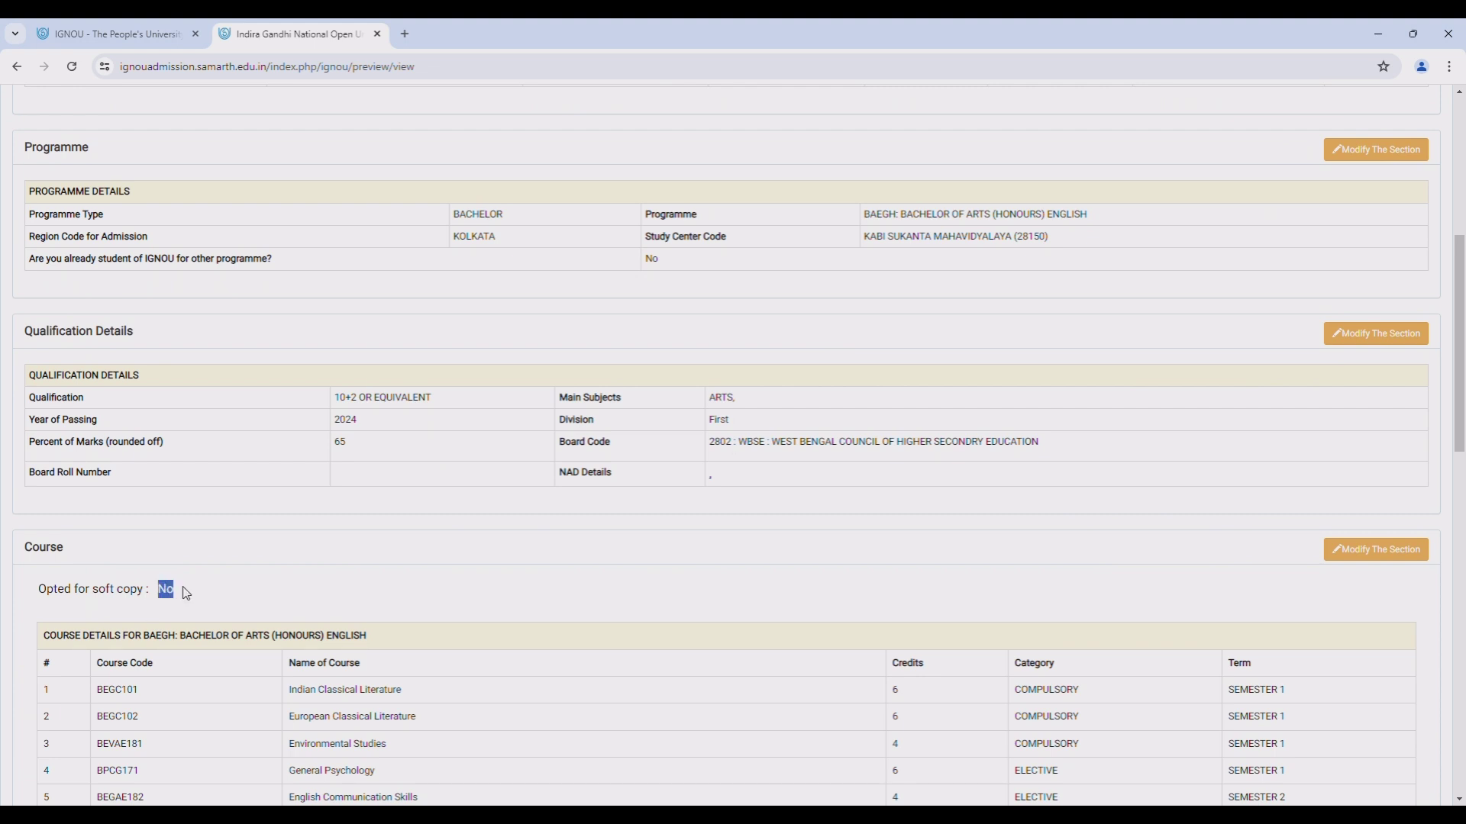
scroll(534, 611, down, 15)
click(941, 616)
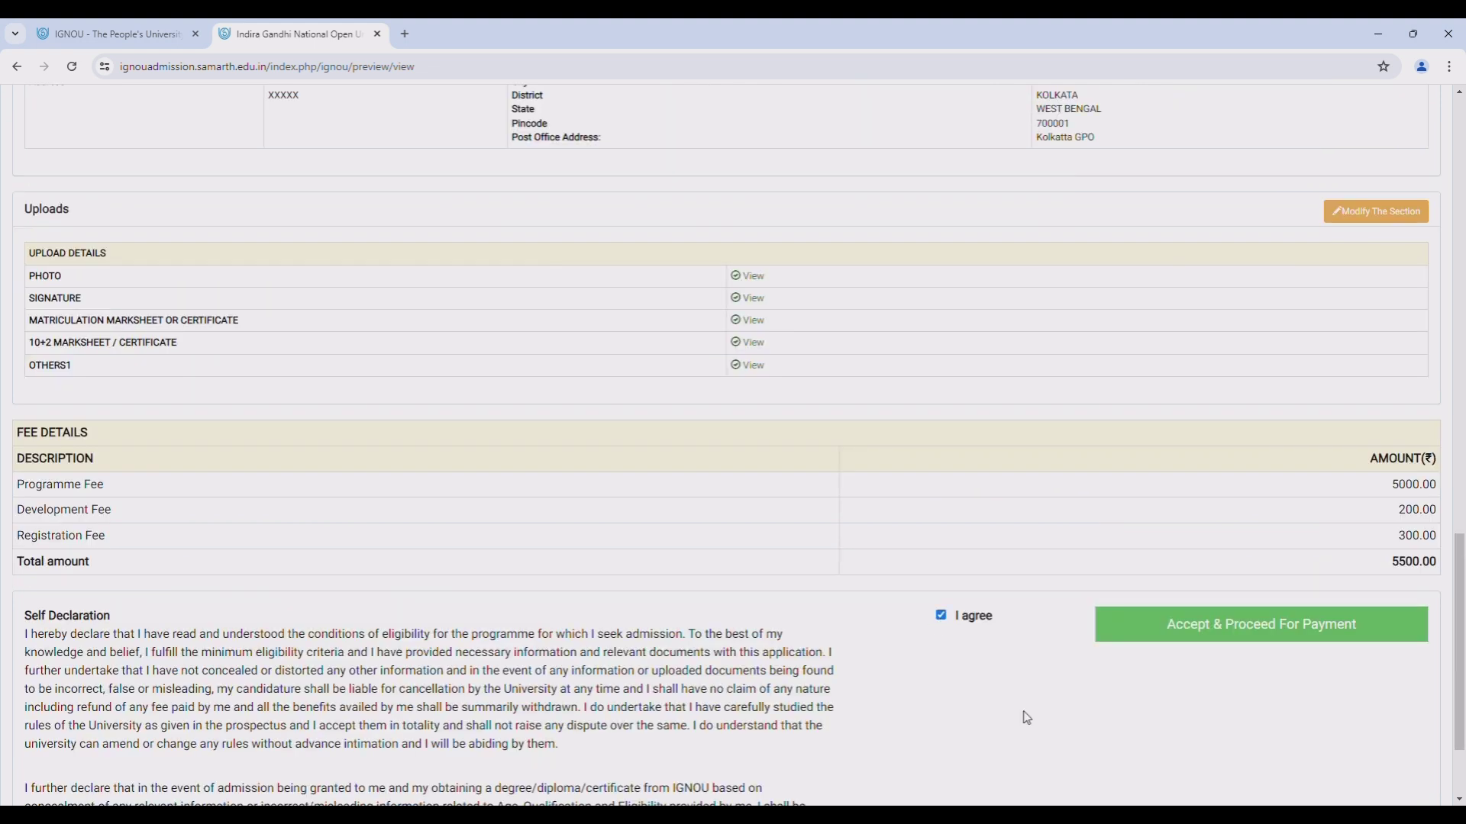
- Accept the declaration and confirm final submission of the application for payment
click(1249, 638)
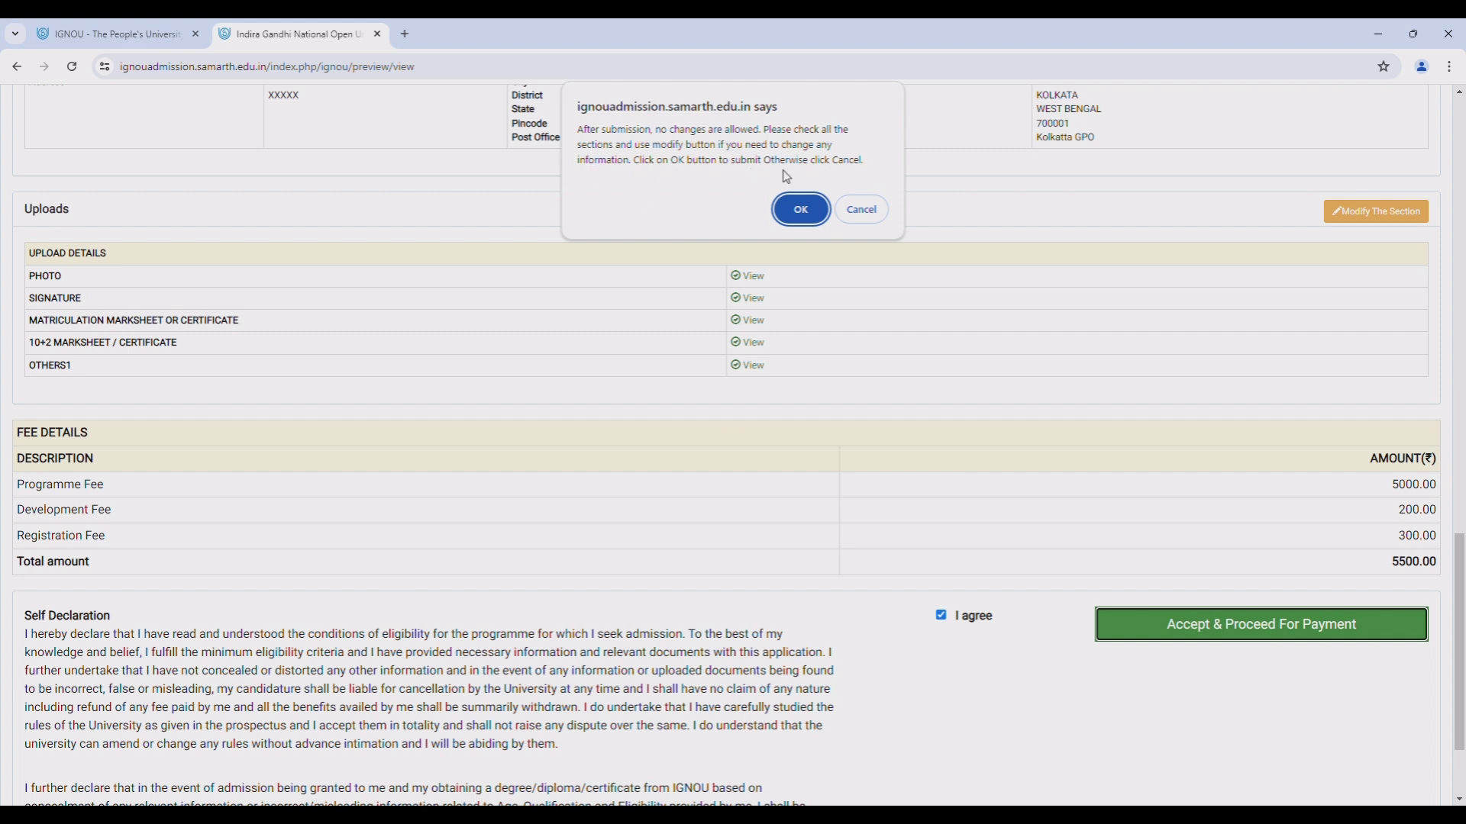
click(807, 221)
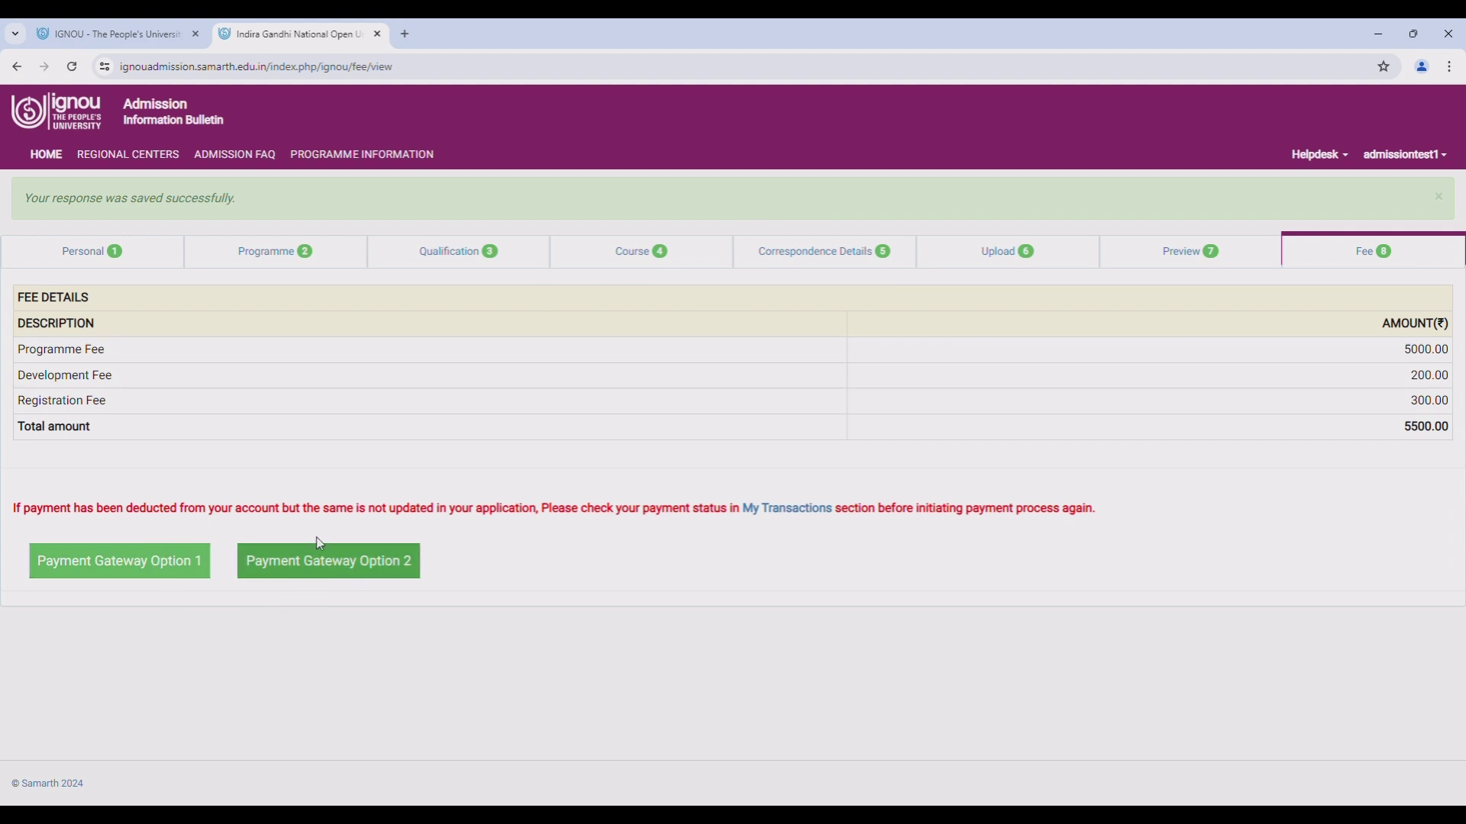
- Choose Payment Gateway Option 1 and open the eazypay online checkout
click(162, 566)
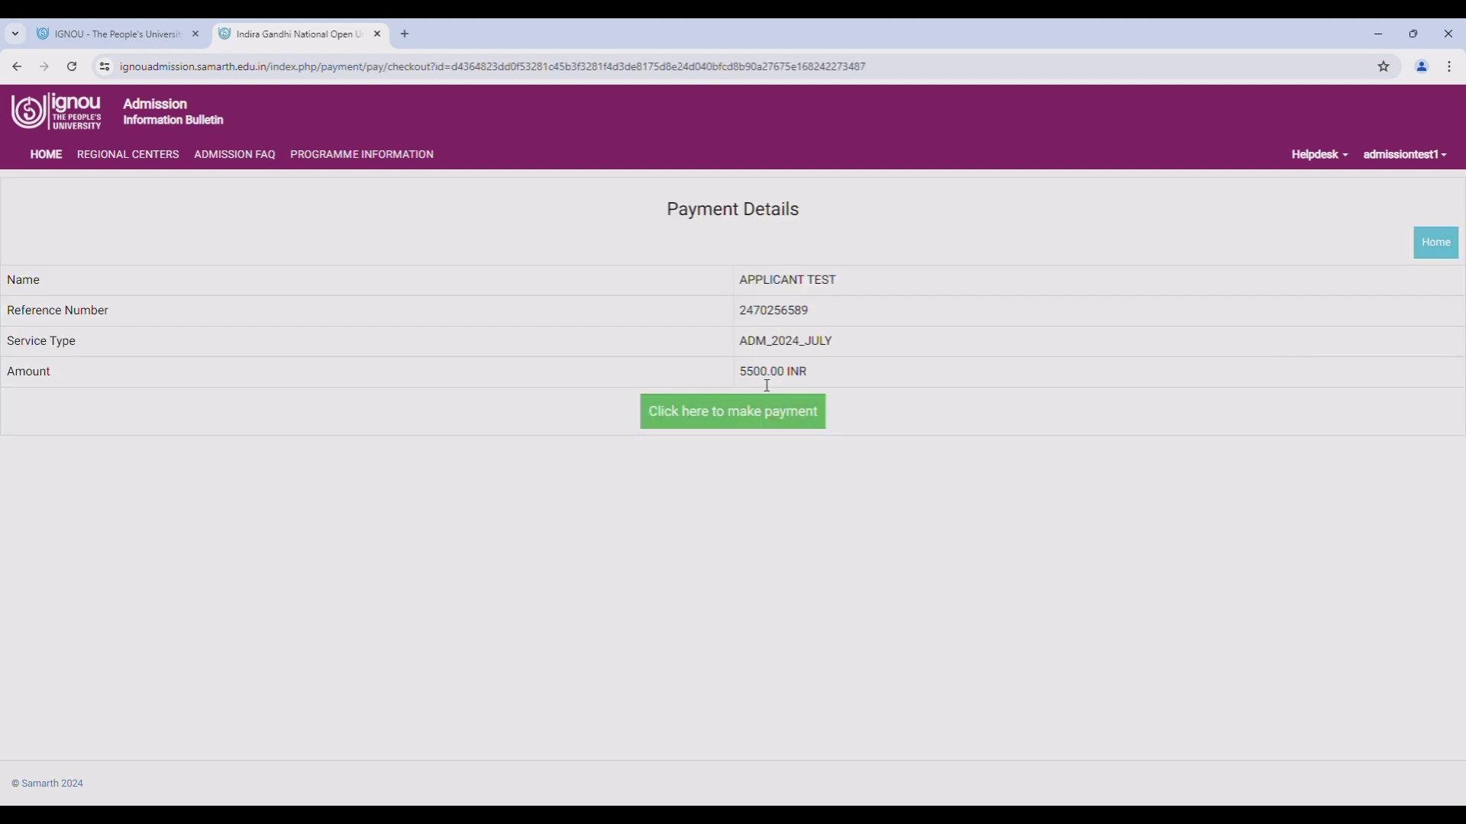
click(760, 419)
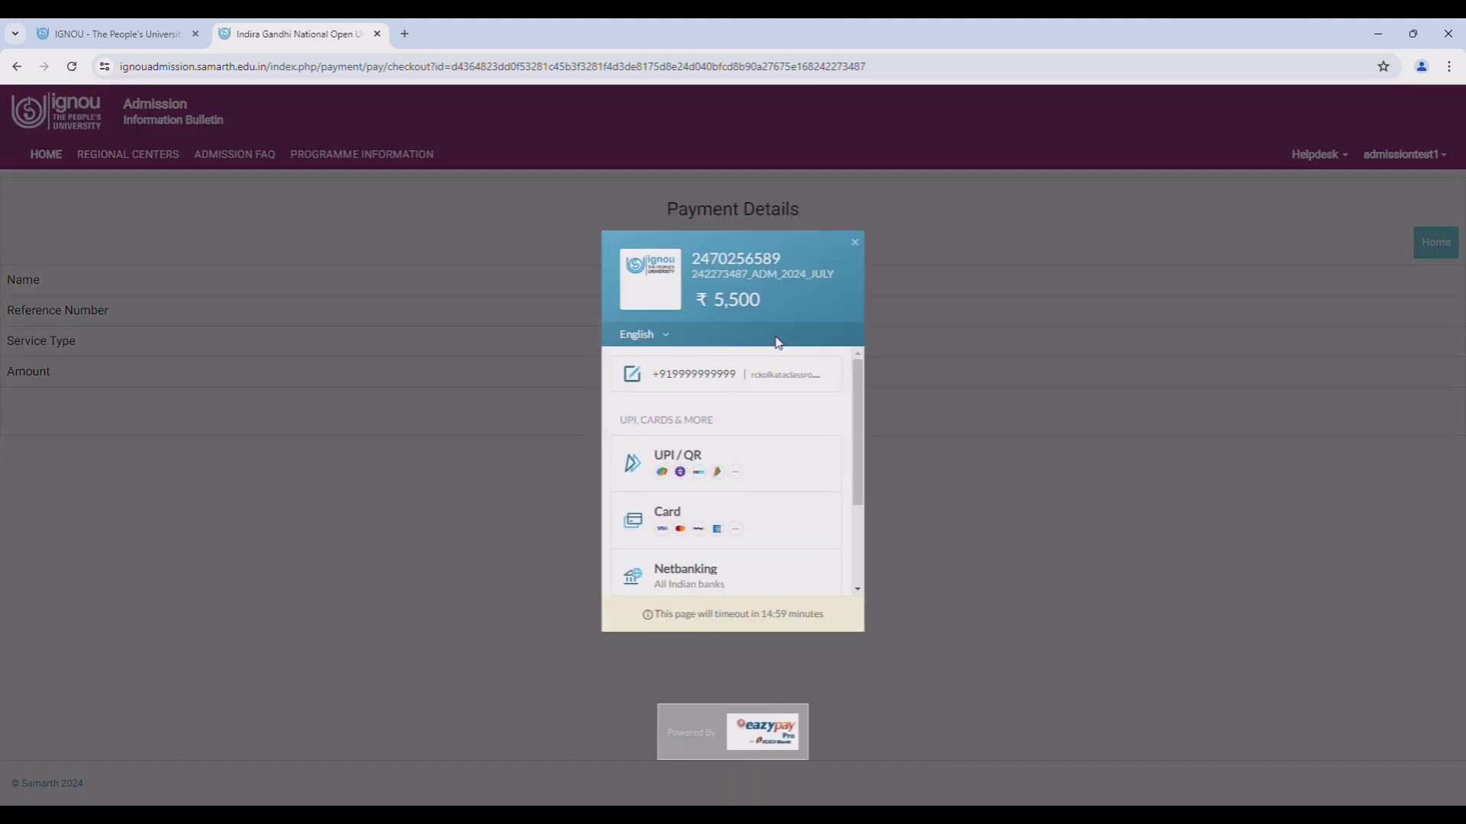
scroll(701, 415, down, 1)
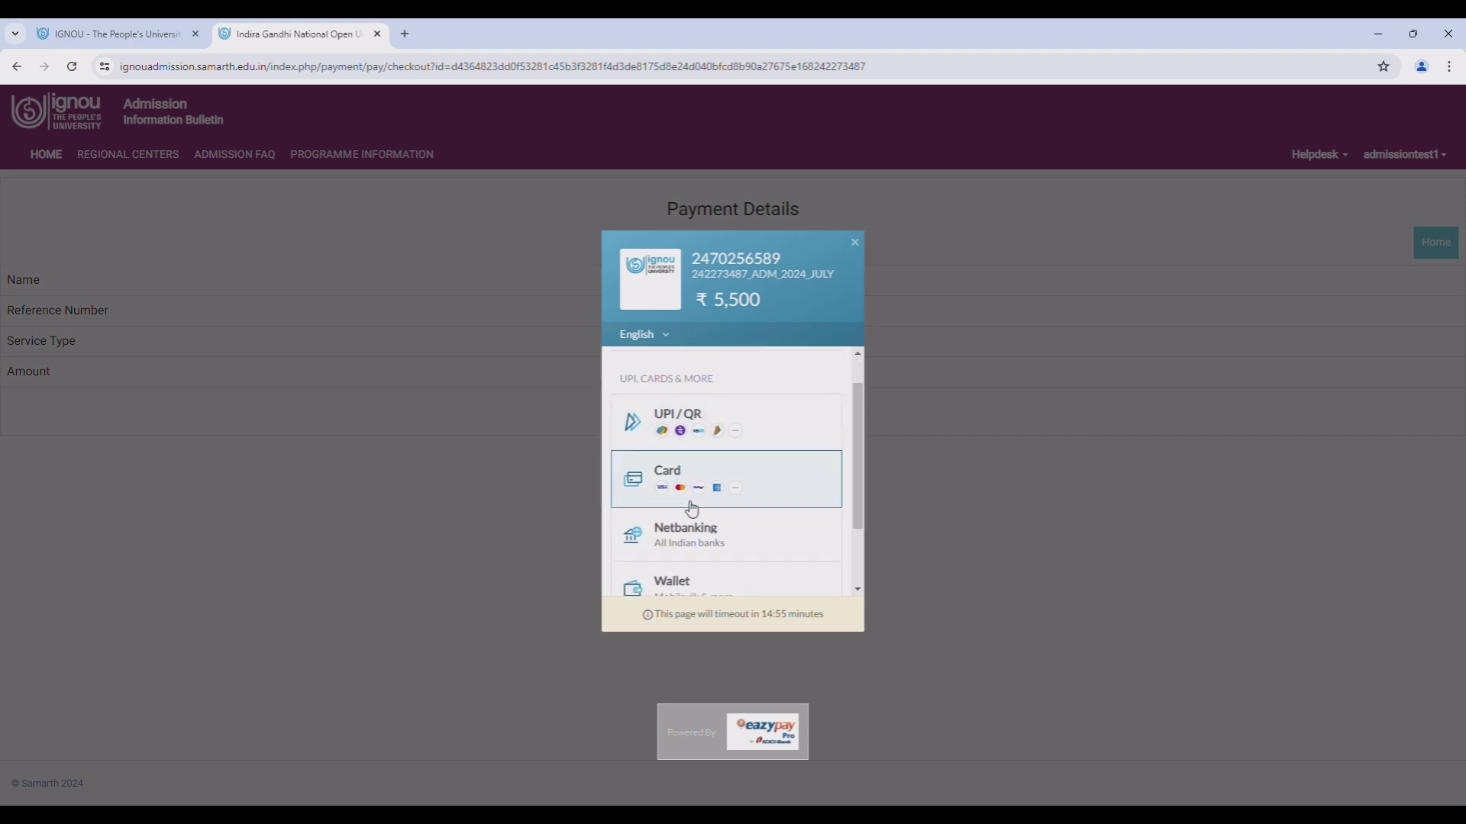
scroll(697, 503, down, 2)
scroll(696, 523, down, 1)
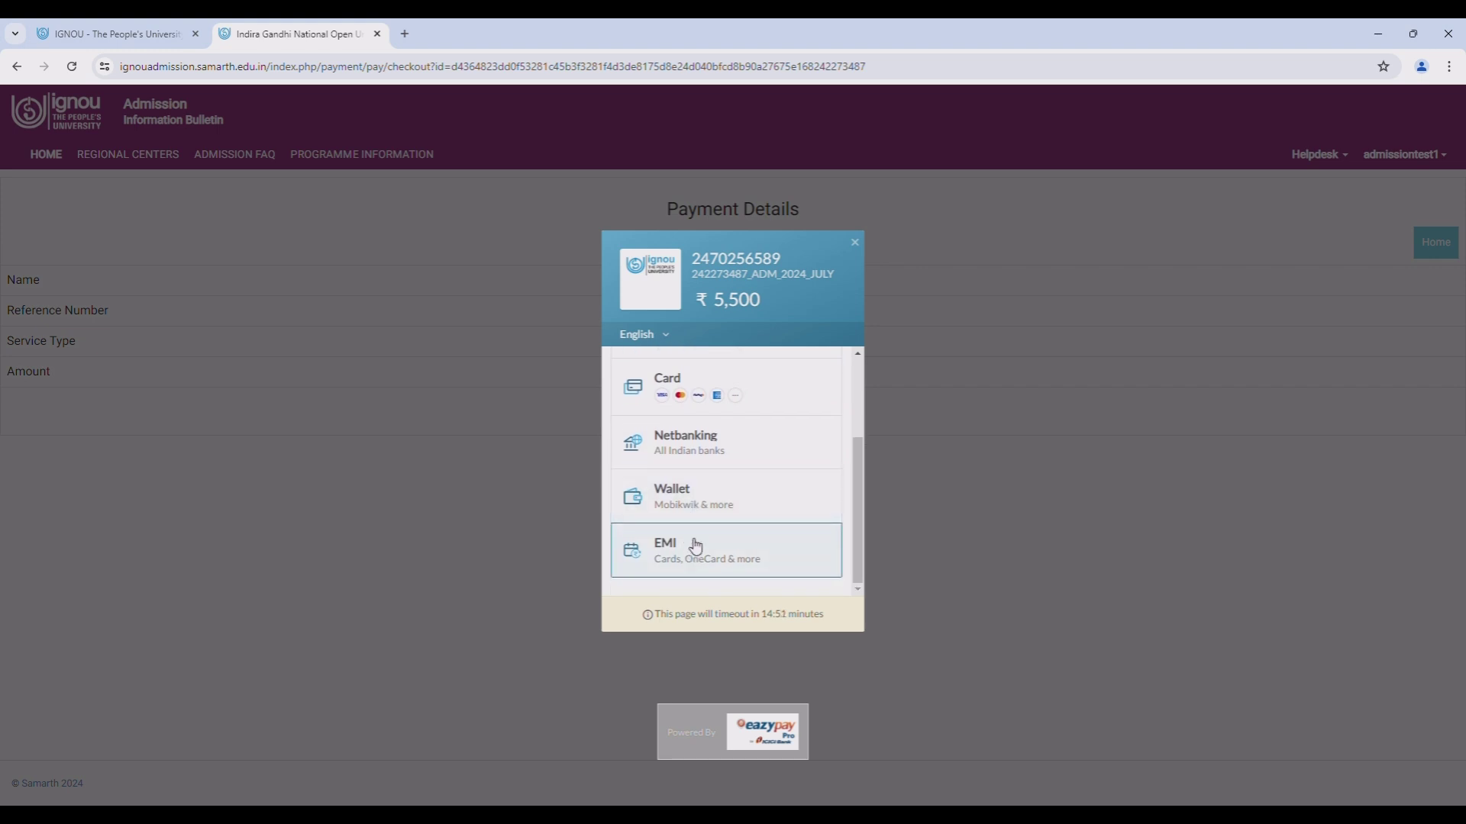
scroll(705, 468, up, 3)
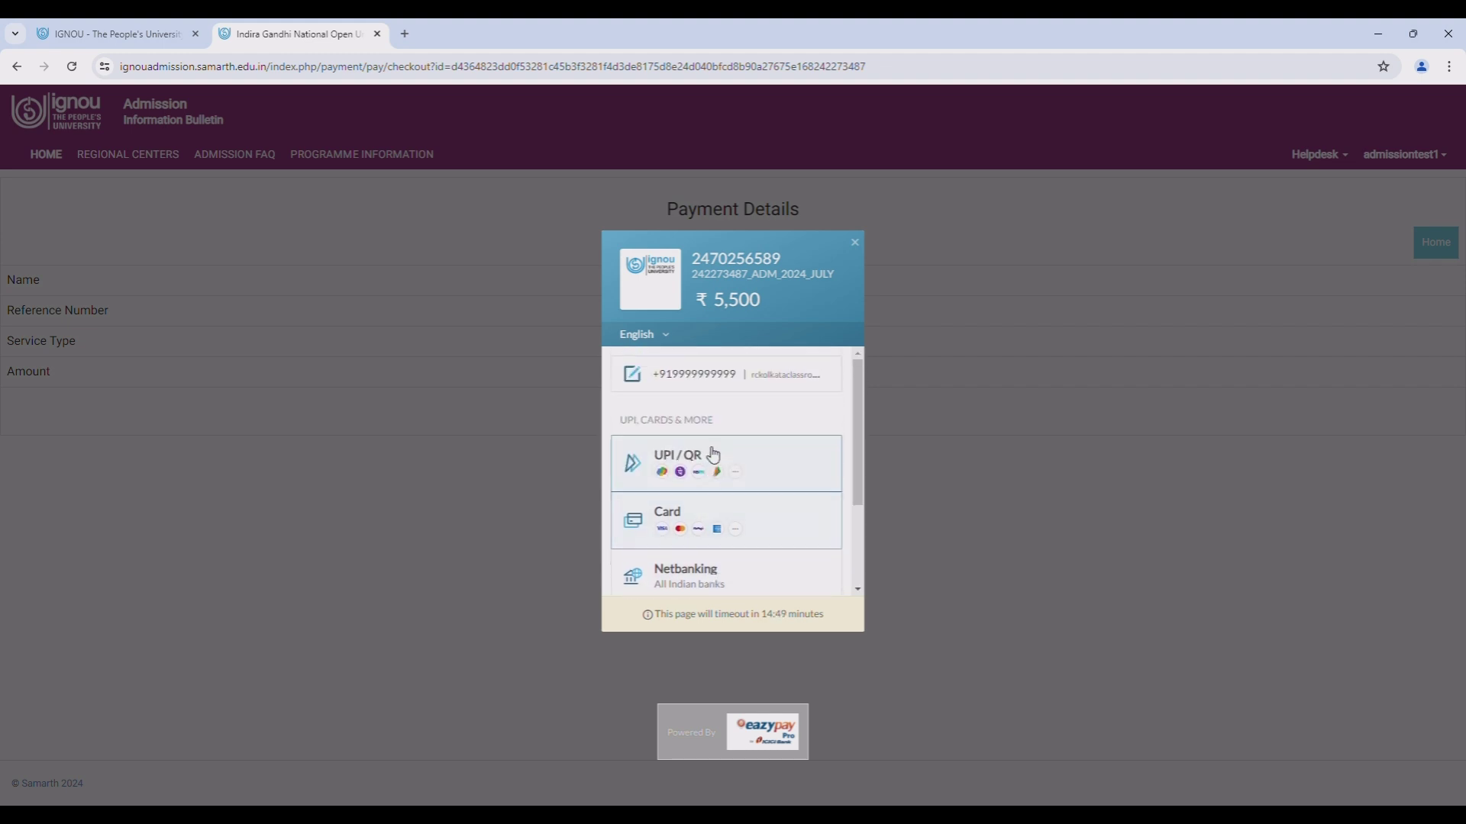
- Select UPI / QR as the payment method and display the QR code for ₹5,500
click(710, 455)
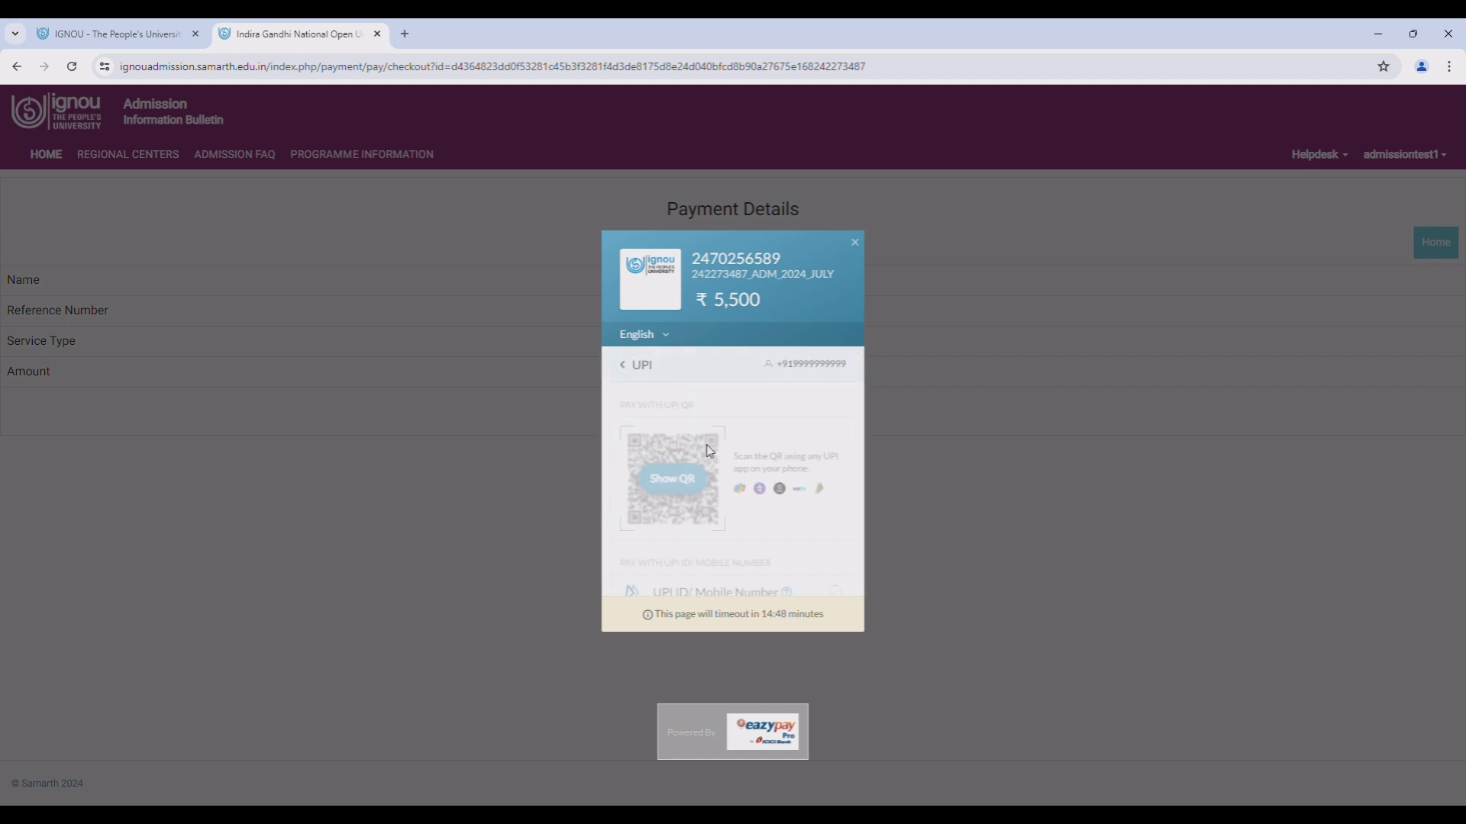
click(681, 495)
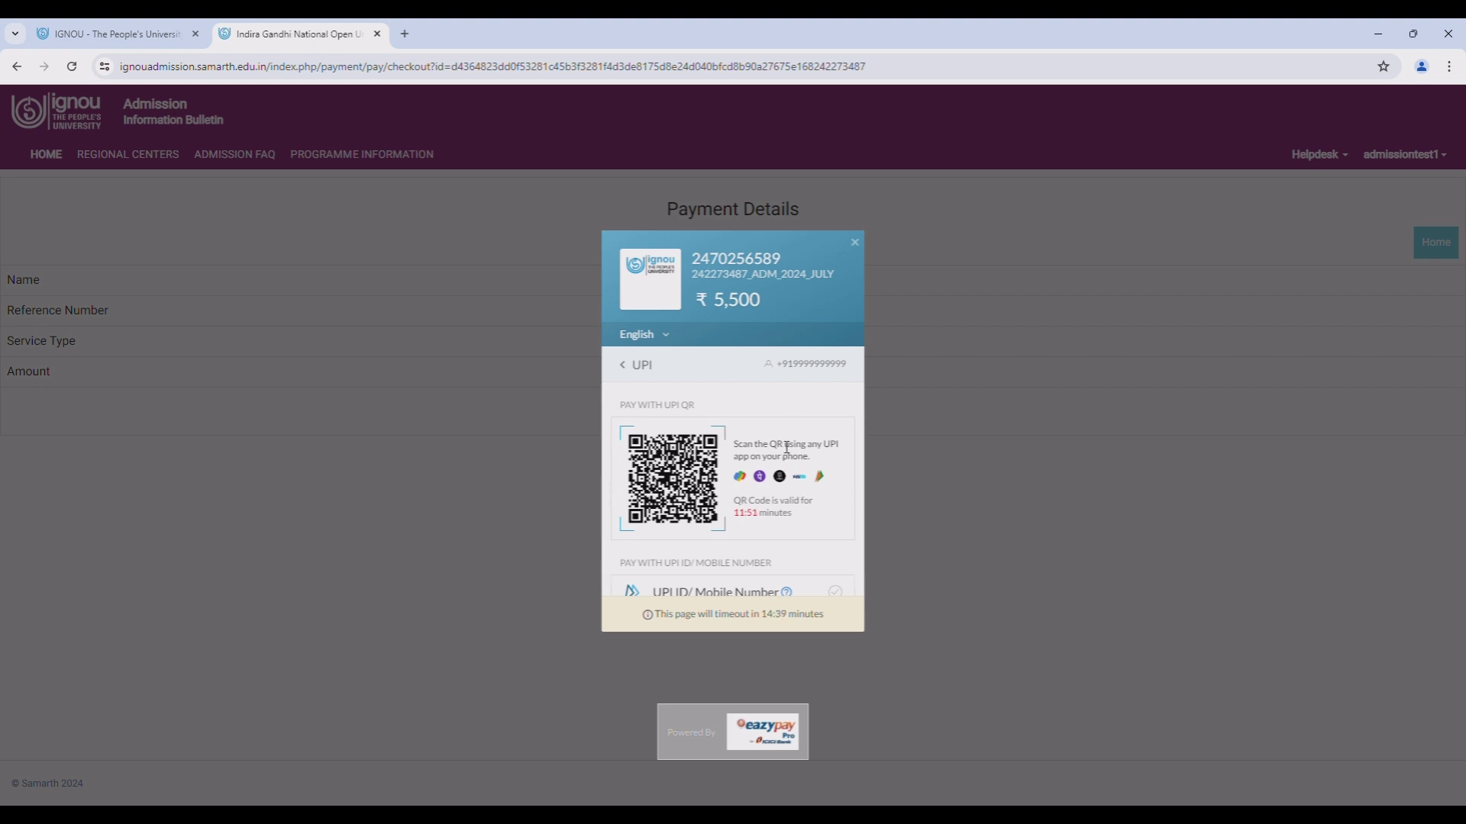
scroll(783, 446, down, 1)
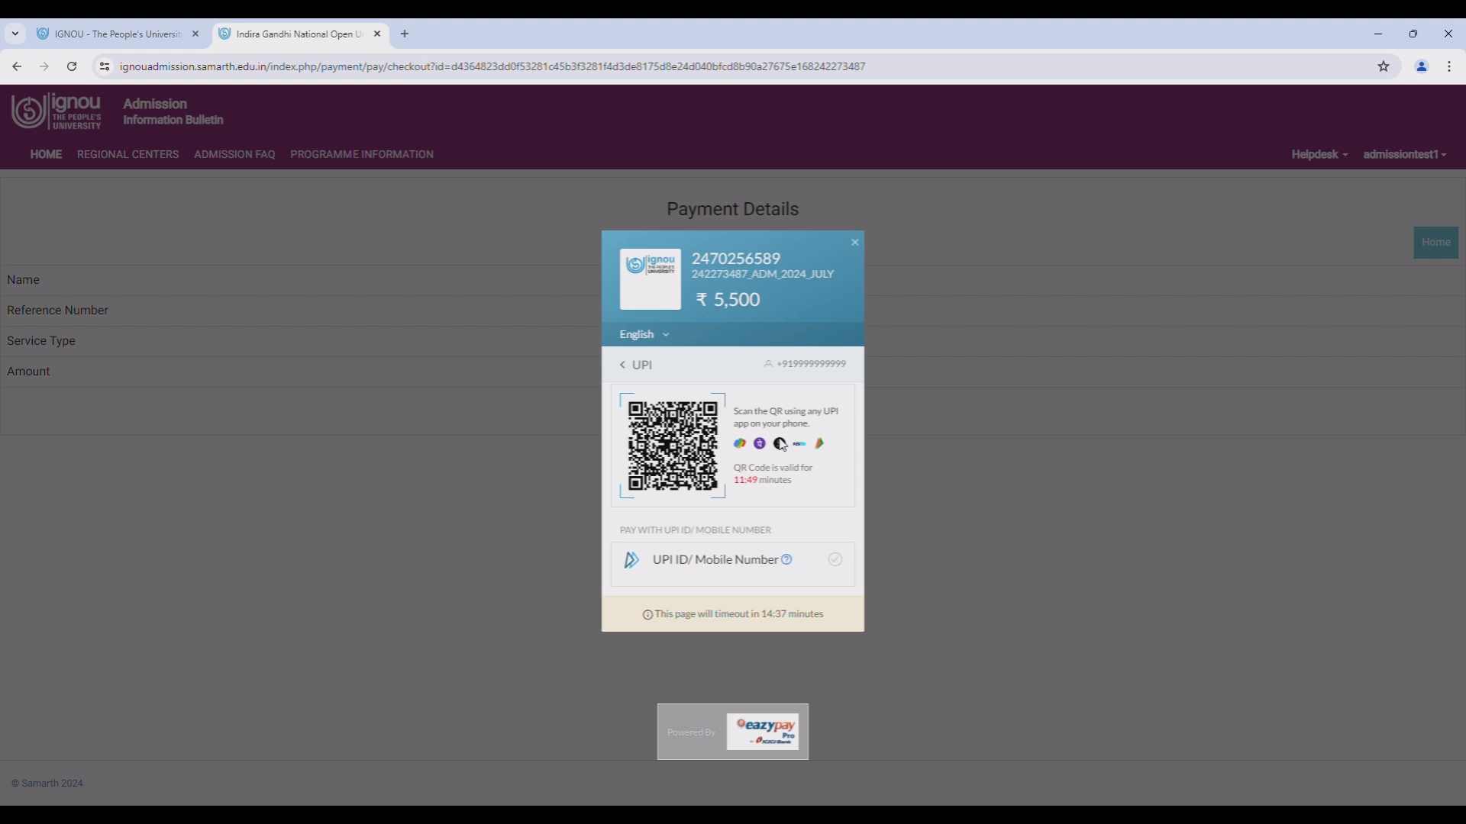
scroll(786, 448, up, 1)
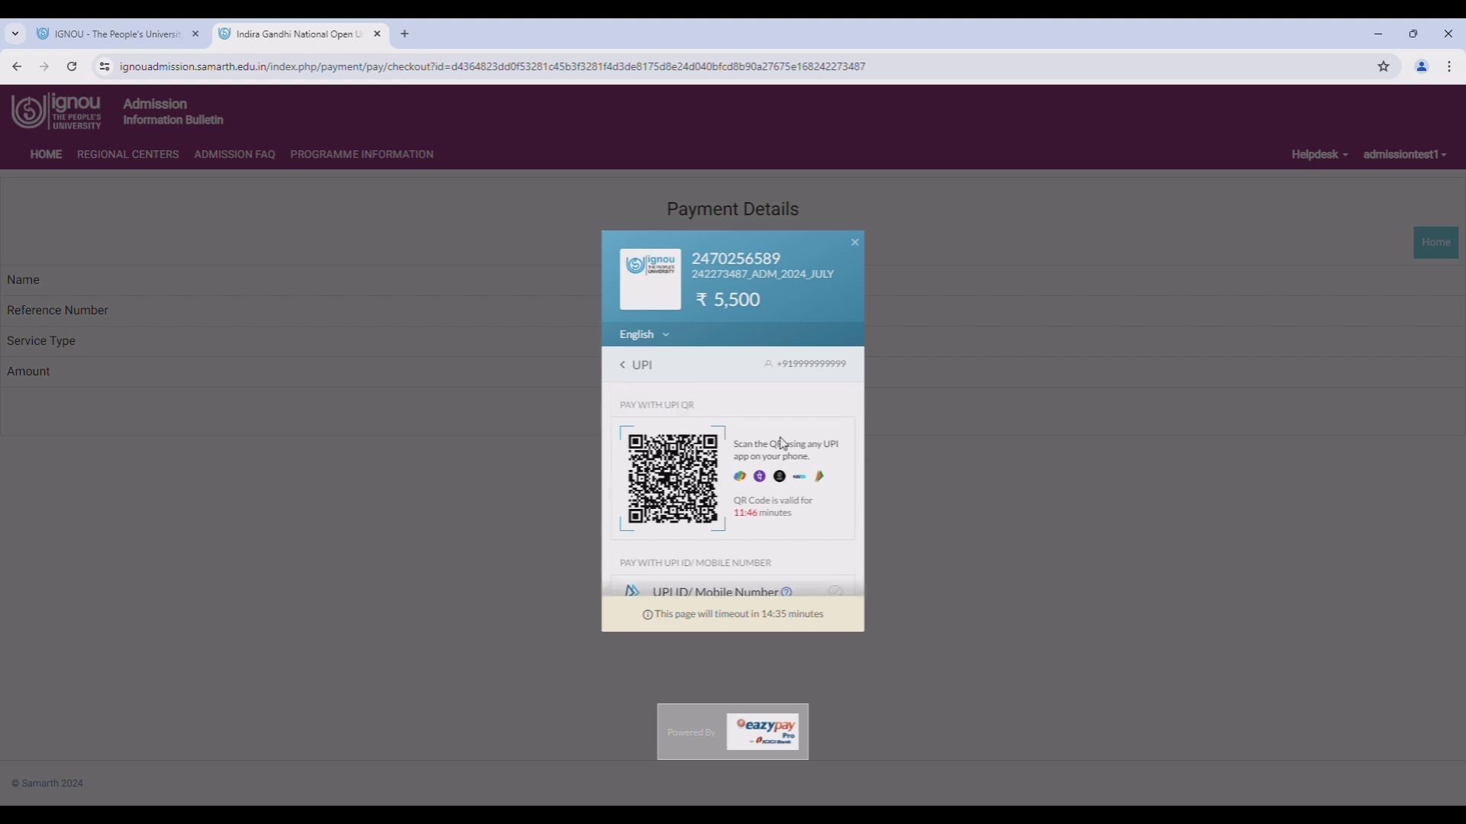